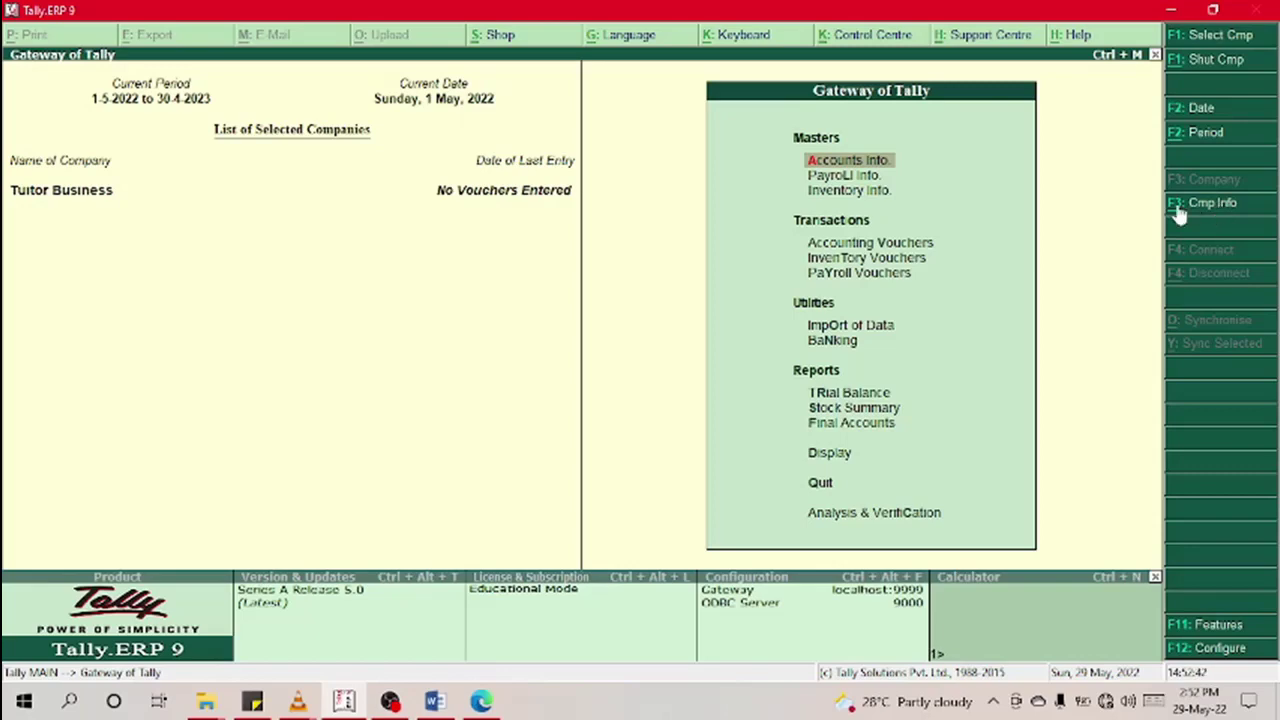
Step: Open the company for alteration and rename Tuitor Business to 'KAE Services'
{"action": "left_click", "coordinate": [1180, 208]}
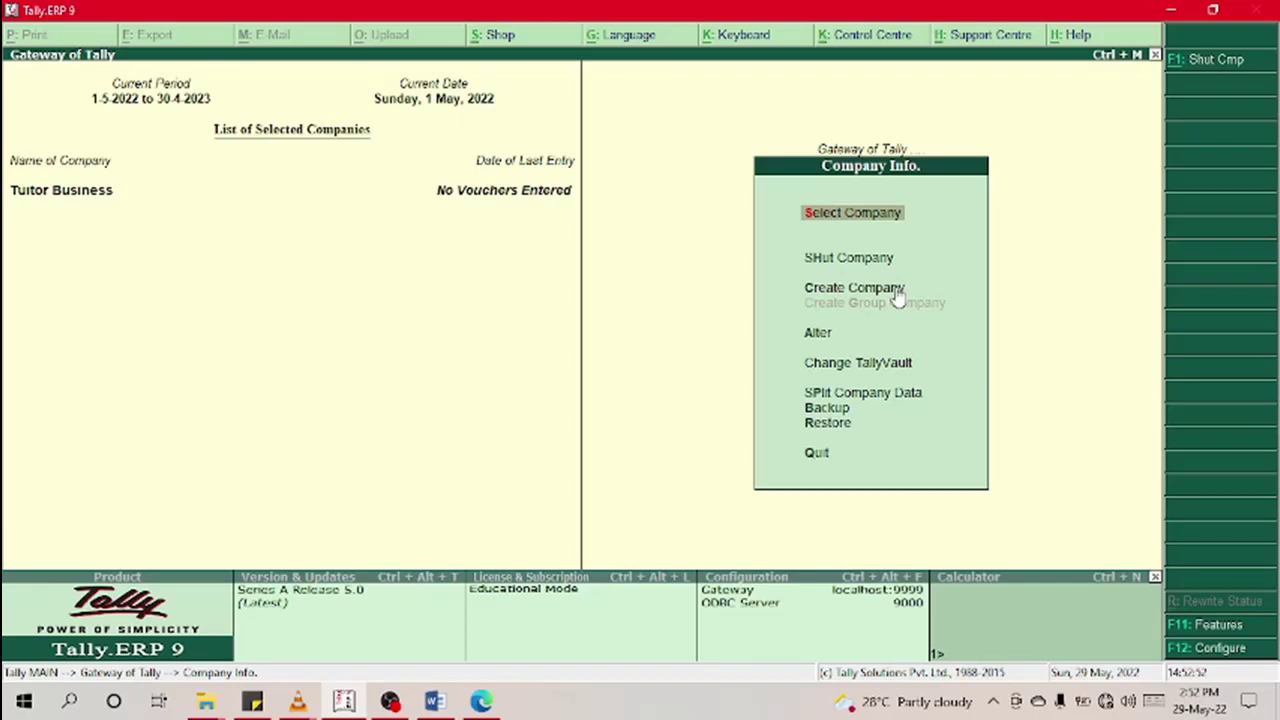
{"action": "key", "text": "Down"}
{"action": "key", "text": "Down"}
{"action": "key", "text": "Down"}
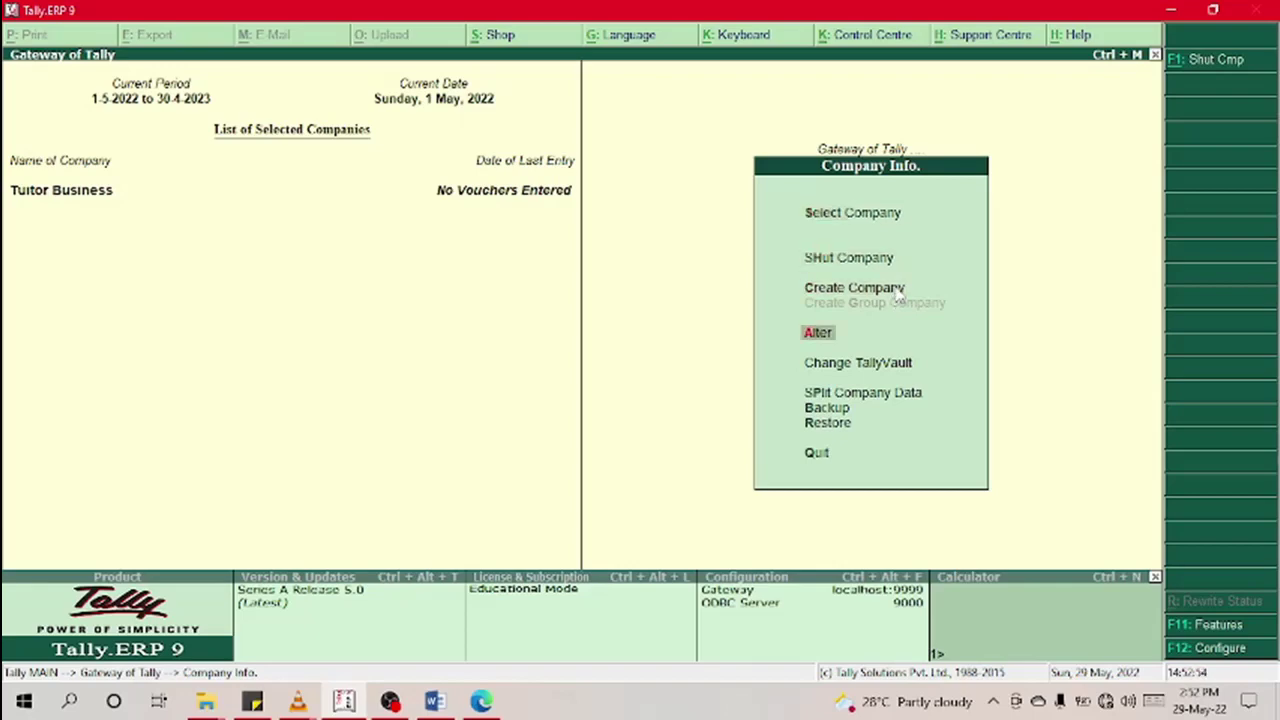
{"action": "key", "text": "Return"}
{"action": "key", "text": "Return"}
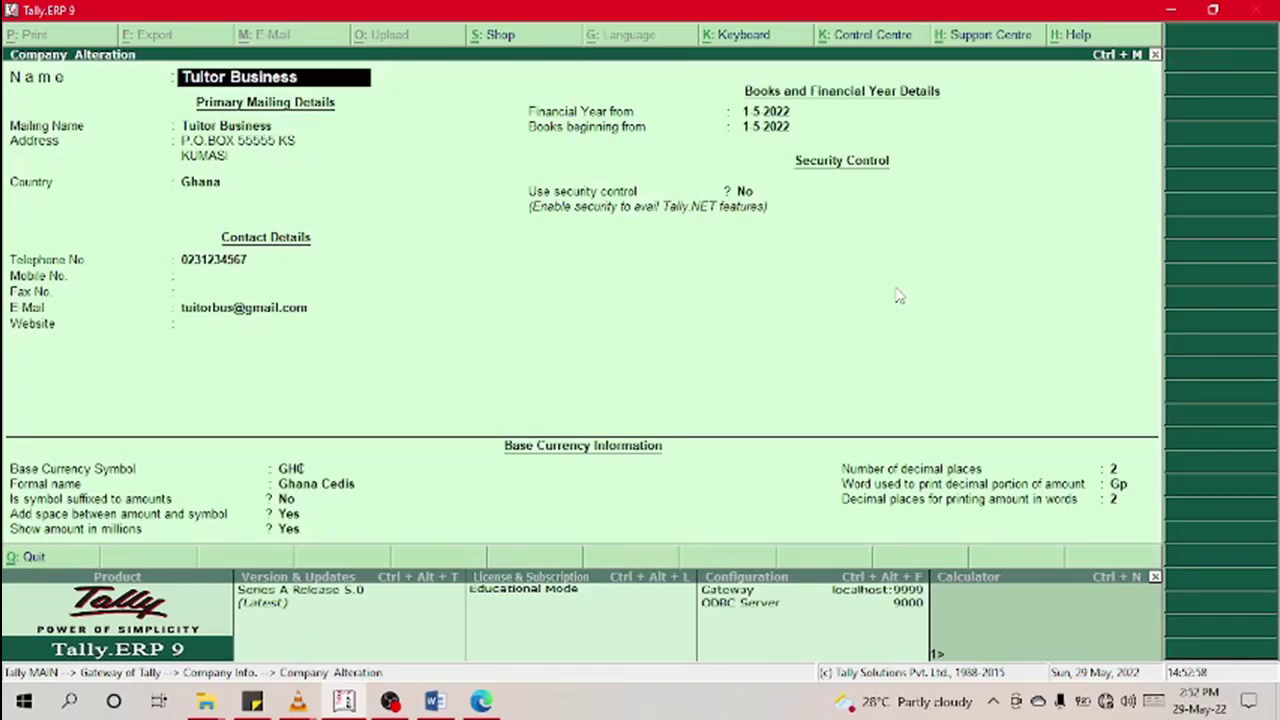
{"action": "type", "text": "K"}
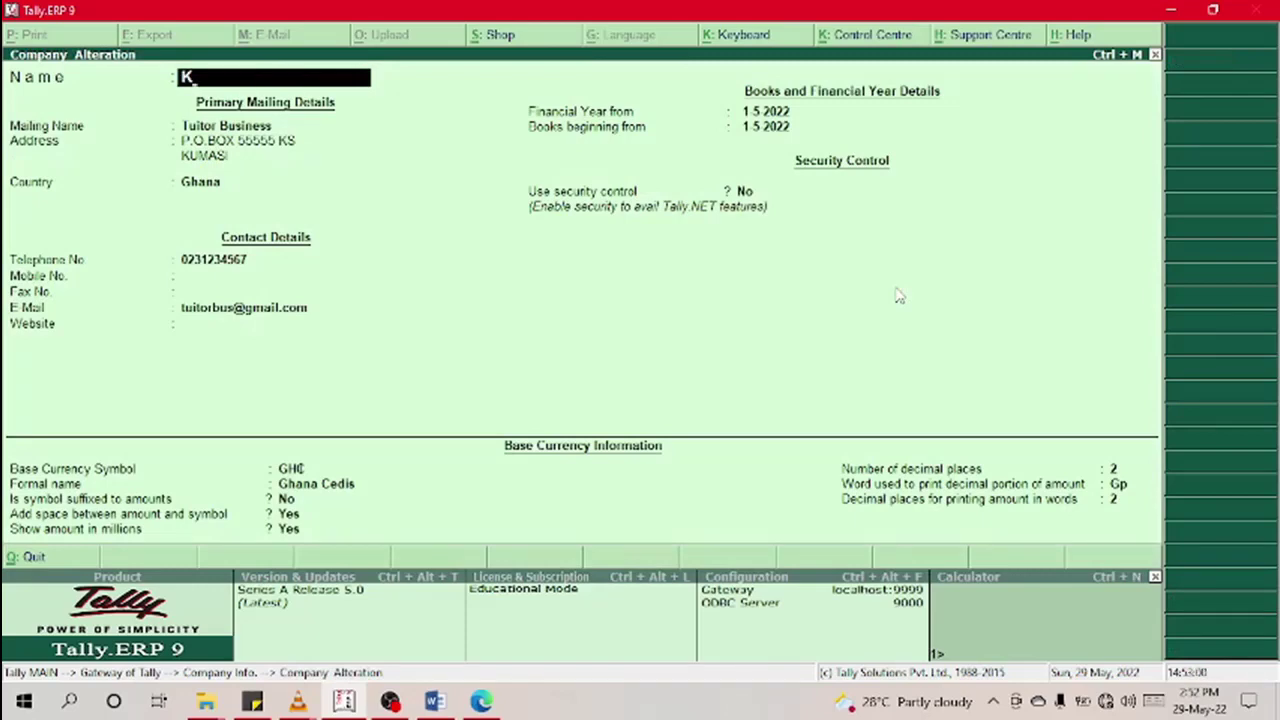
{"action": "type", "text": "AE Service"}
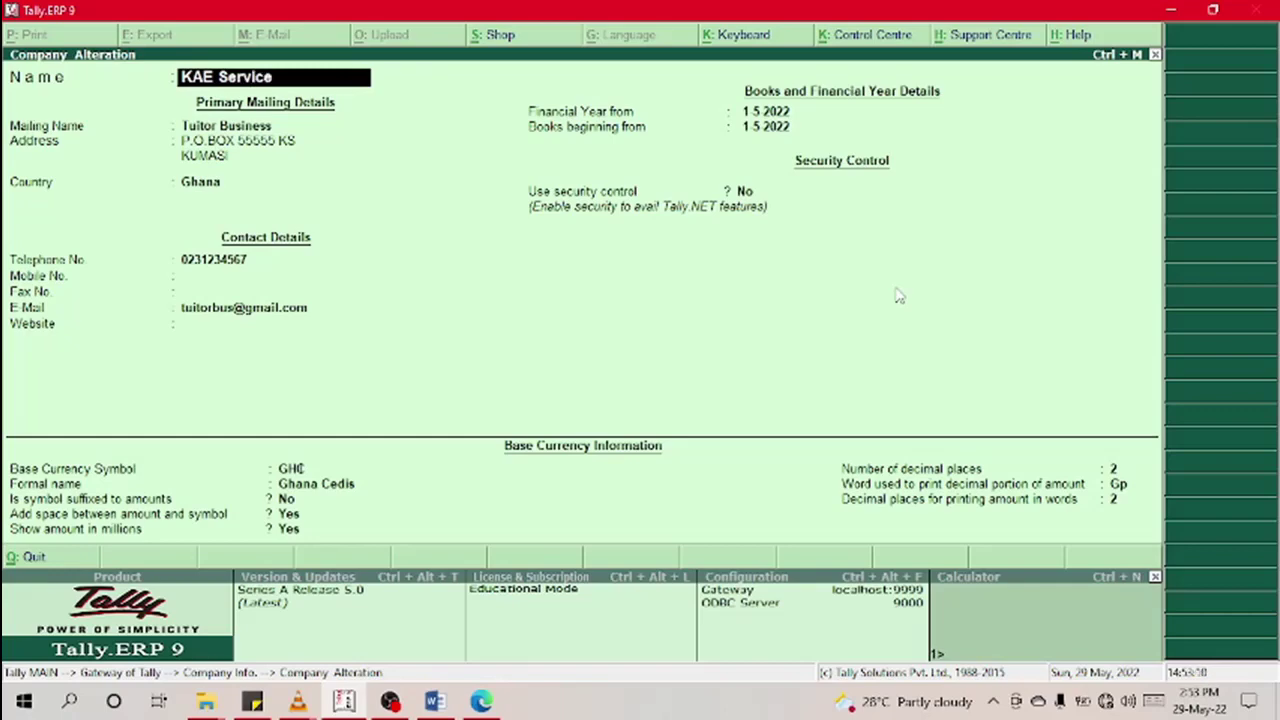
{"action": "type", "text": "s"}
{"action": "key", "text": "Return"}
{"action": "key", "text": "Return"}
{"action": "key", "text": "Return"}
{"action": "key", "text": "Return"}
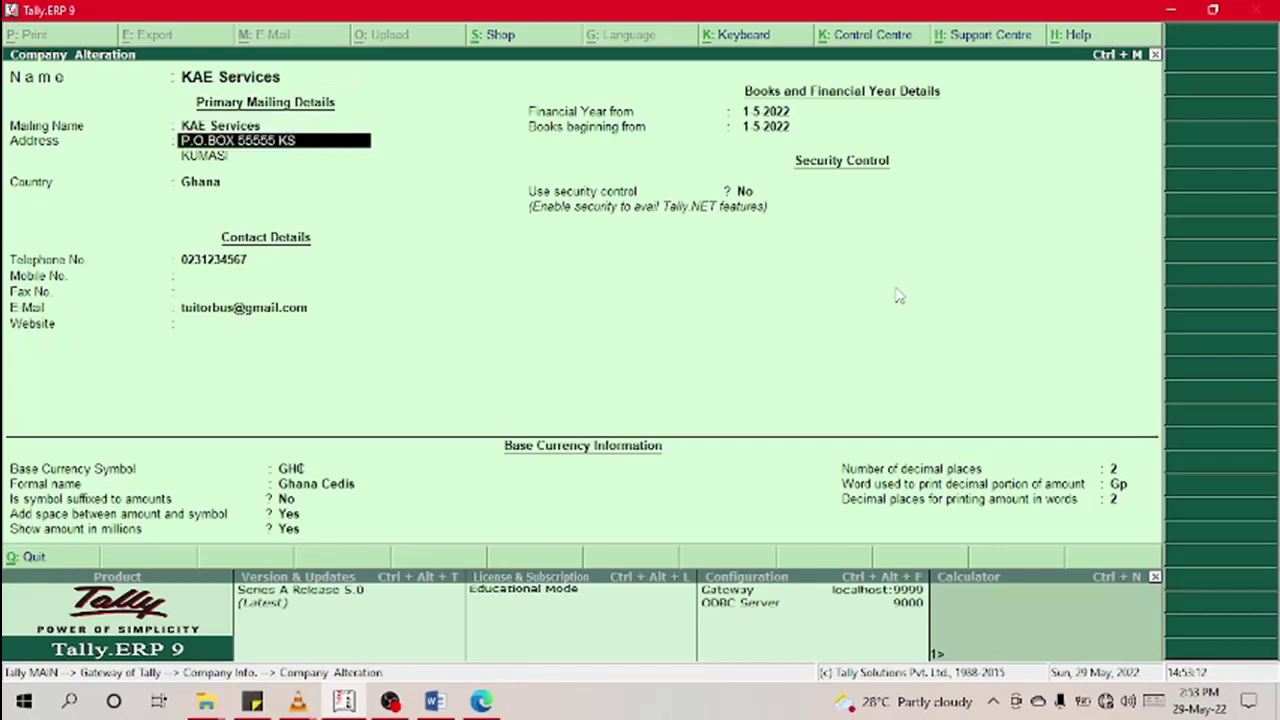
{"action": "key", "text": "Return"}
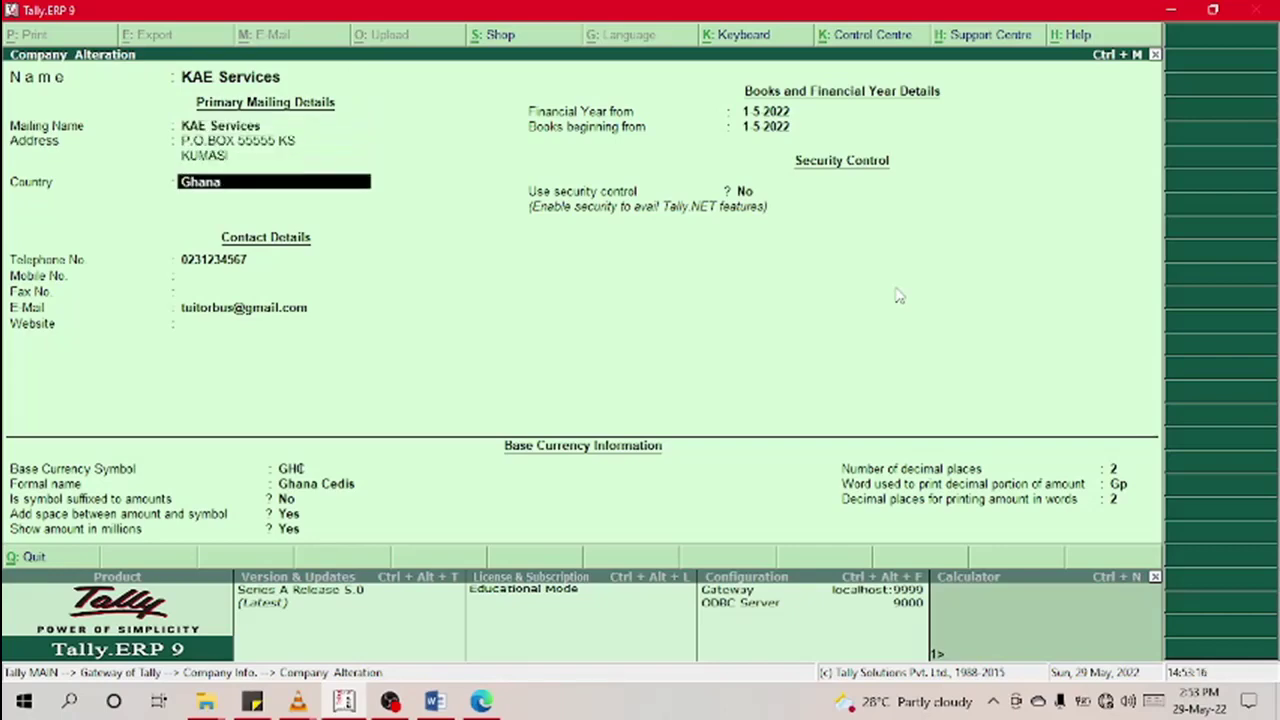
{"action": "key", "text": "Return"}
{"action": "key", "text": "Return"}
{"action": "key", "text": "Return"}
{"action": "key", "text": "Return"}
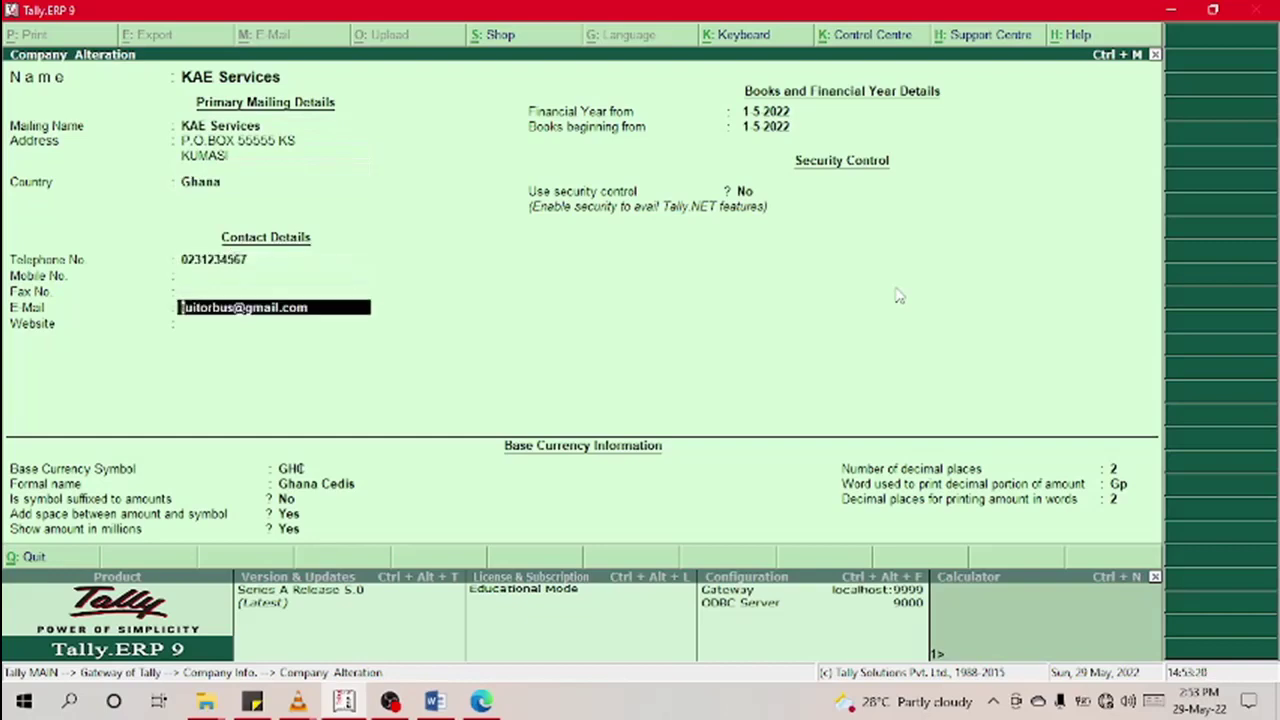
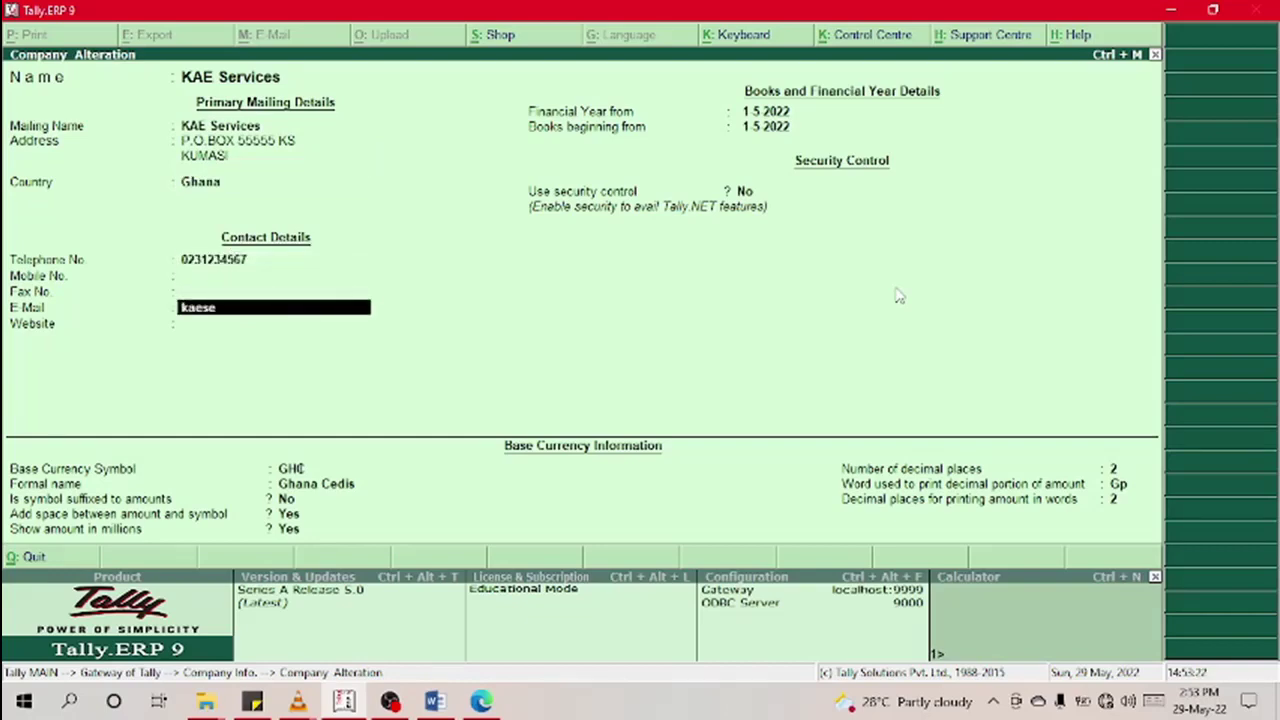
{"action": "key", "text": "Return"}
{"action": "key", "text": "Return"}
{"action": "key", "text": "Return"}
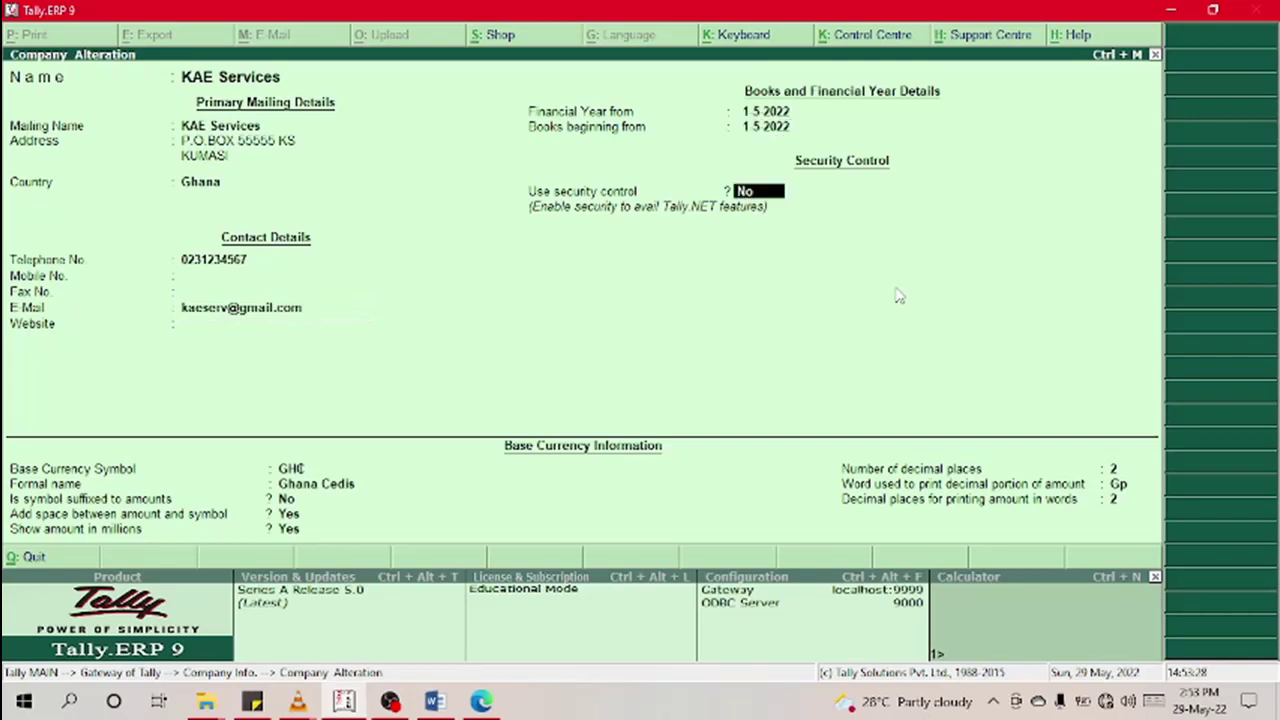
{"action": "key", "text": "Return"}
{"action": "key", "text": "Return"}
{"action": "key", "text": "Return"}
{"action": "key", "text": "Return"}
{"action": "key", "text": "Return"}
{"action": "key", "text": "Return"}
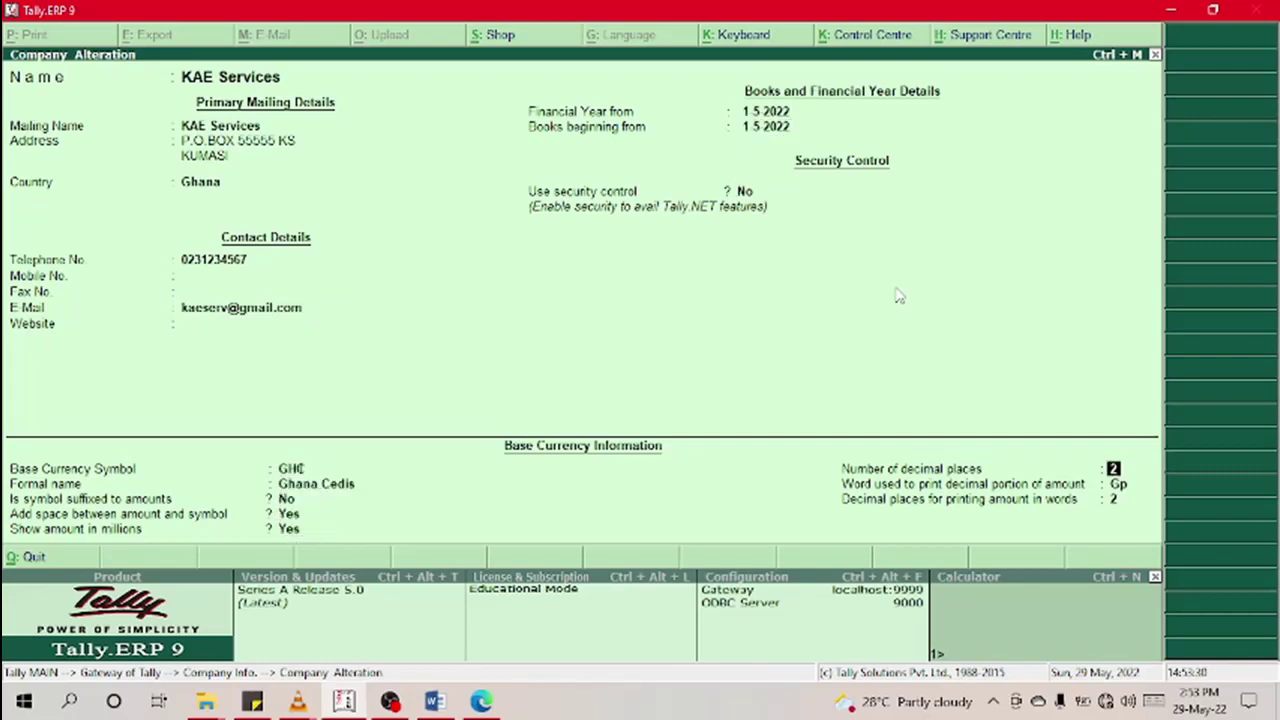
{"action": "key", "text": "Return"}
{"action": "key", "text": "Return"}
{"action": "key", "text": "Return"}
{"action": "key", "text": "Return"}
{"action": "key", "text": "Escape"}
{"action": "key", "text": "Escape"}
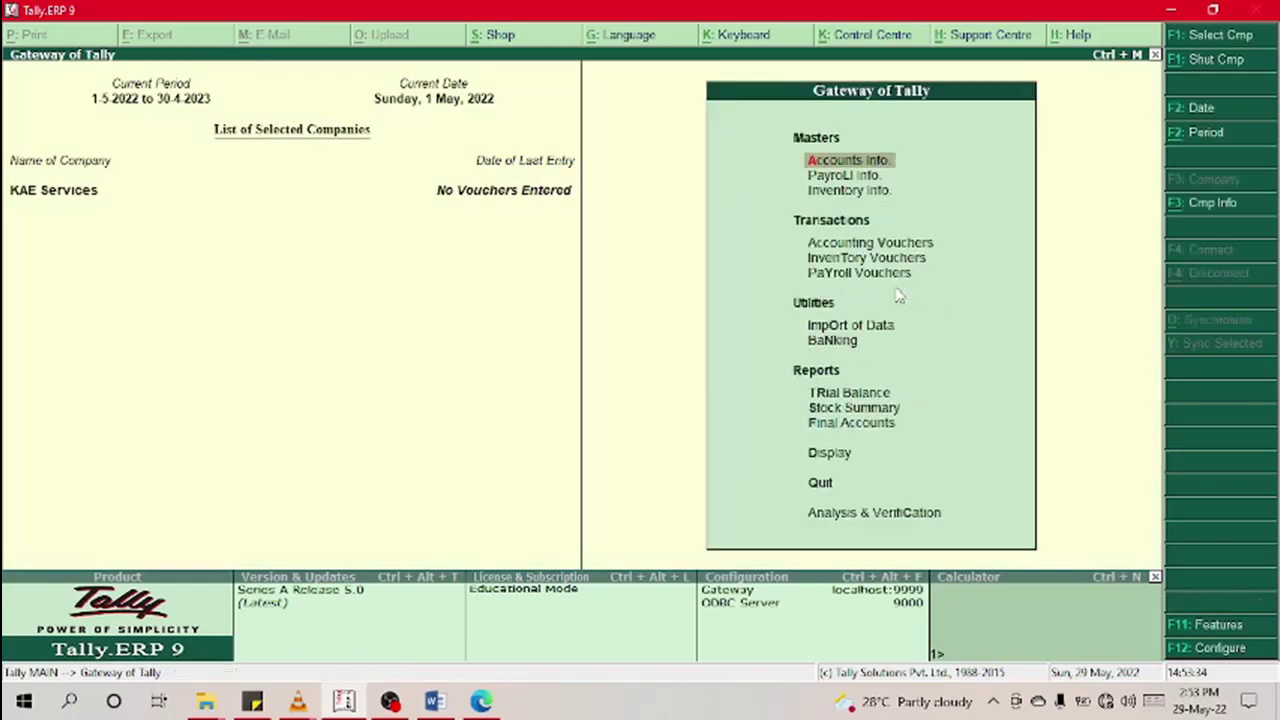
Step: Browse the single-group display list down to Fixed Assets, then close it
{"action": "left_click", "coordinate": [828, 164]}
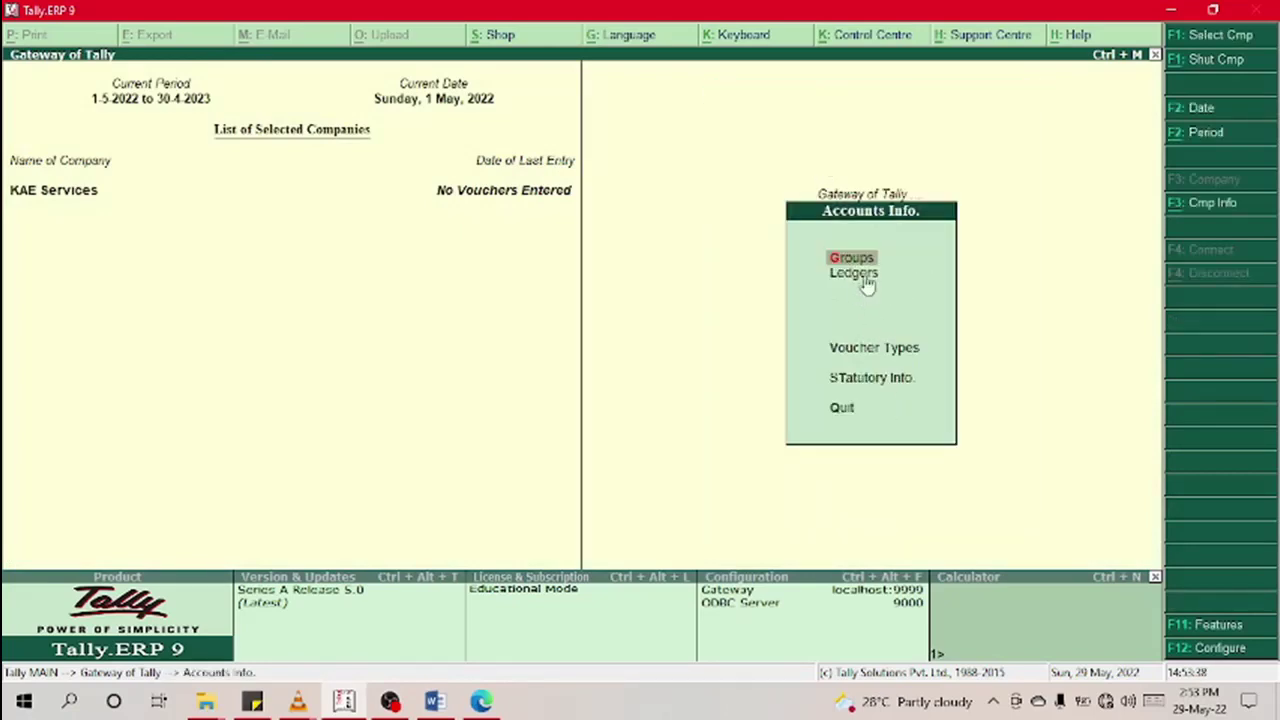
{"action": "key", "text": "Return"}
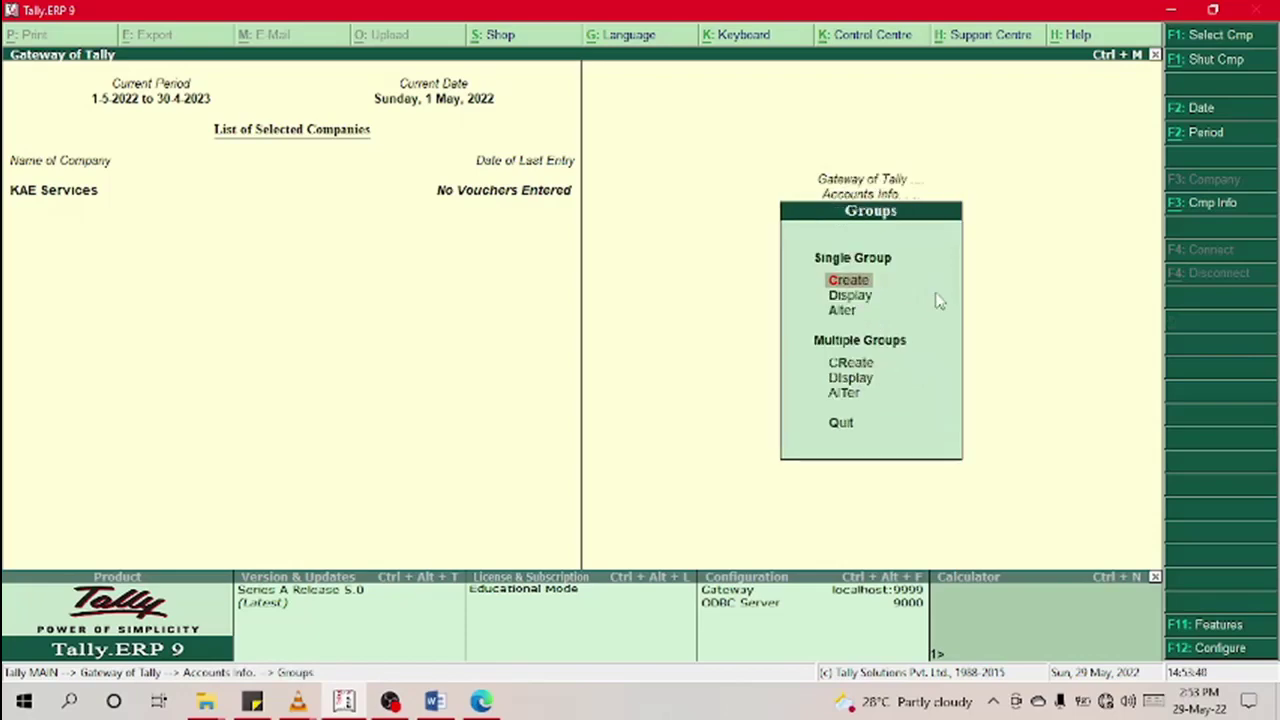
{"action": "key", "text": "Escape"}
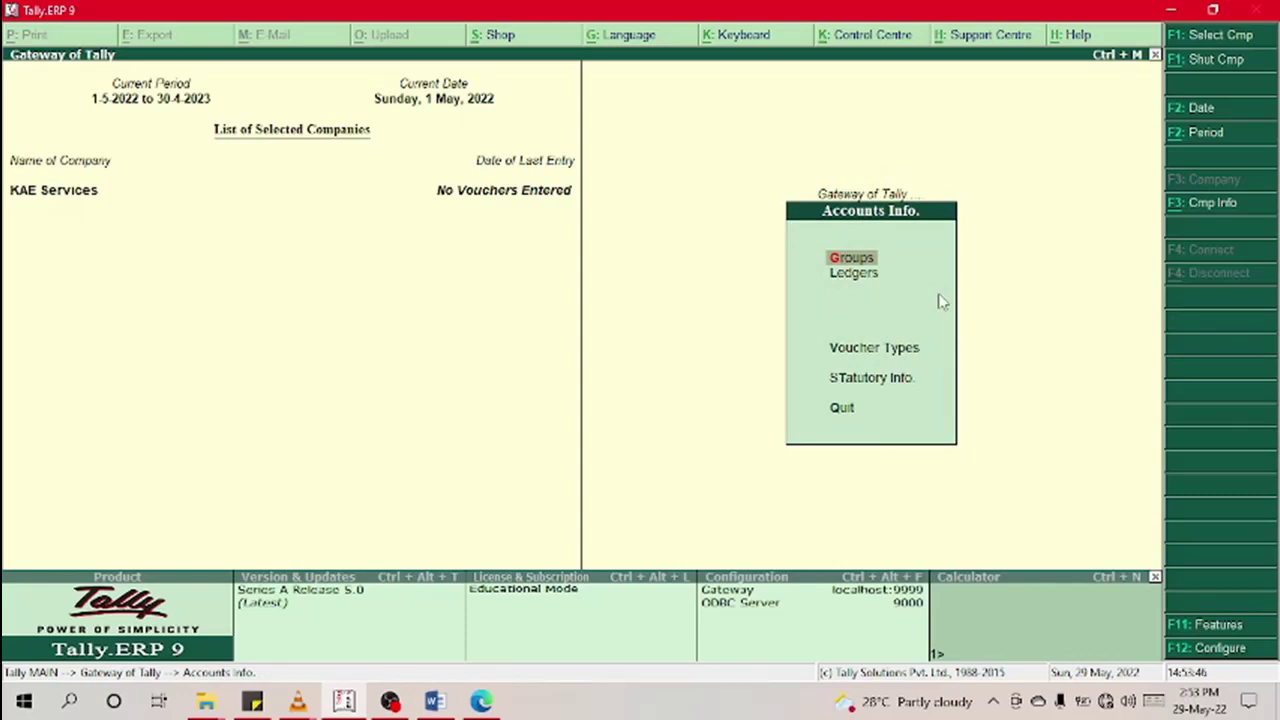
{"action": "key", "text": "Return"}
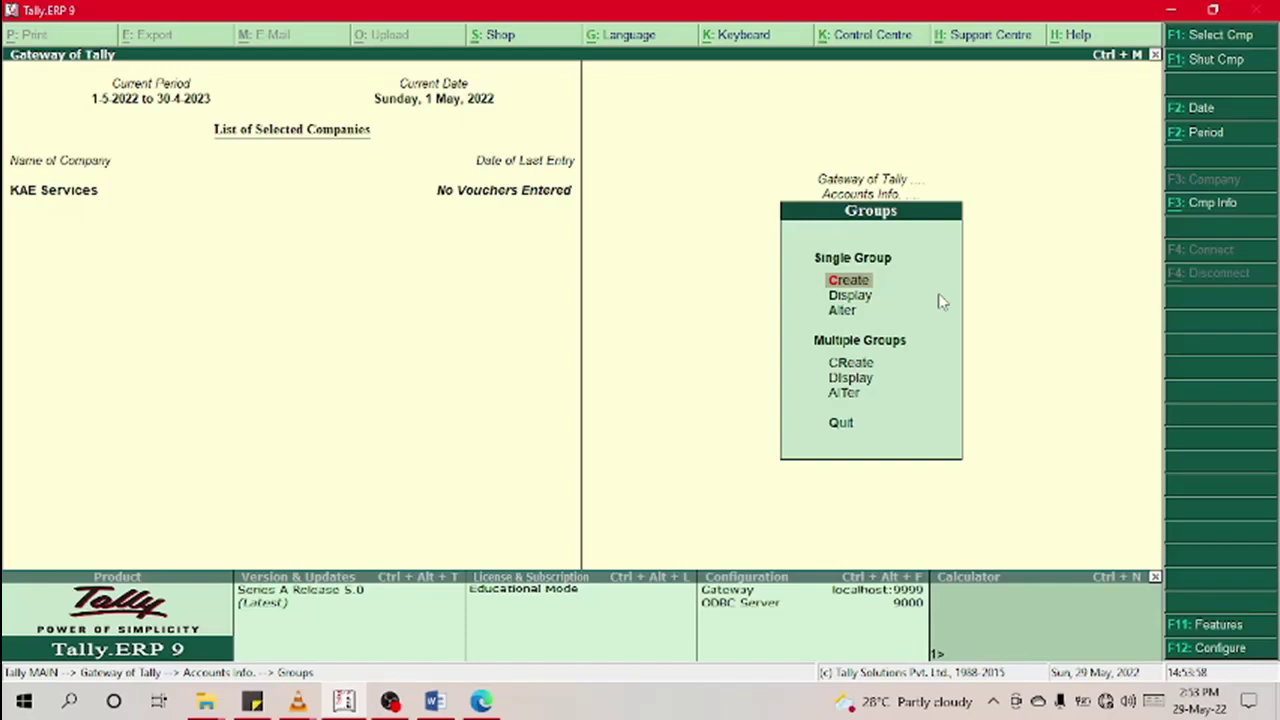
{"action": "key", "text": "Down"}
{"action": "key", "text": "Down"}
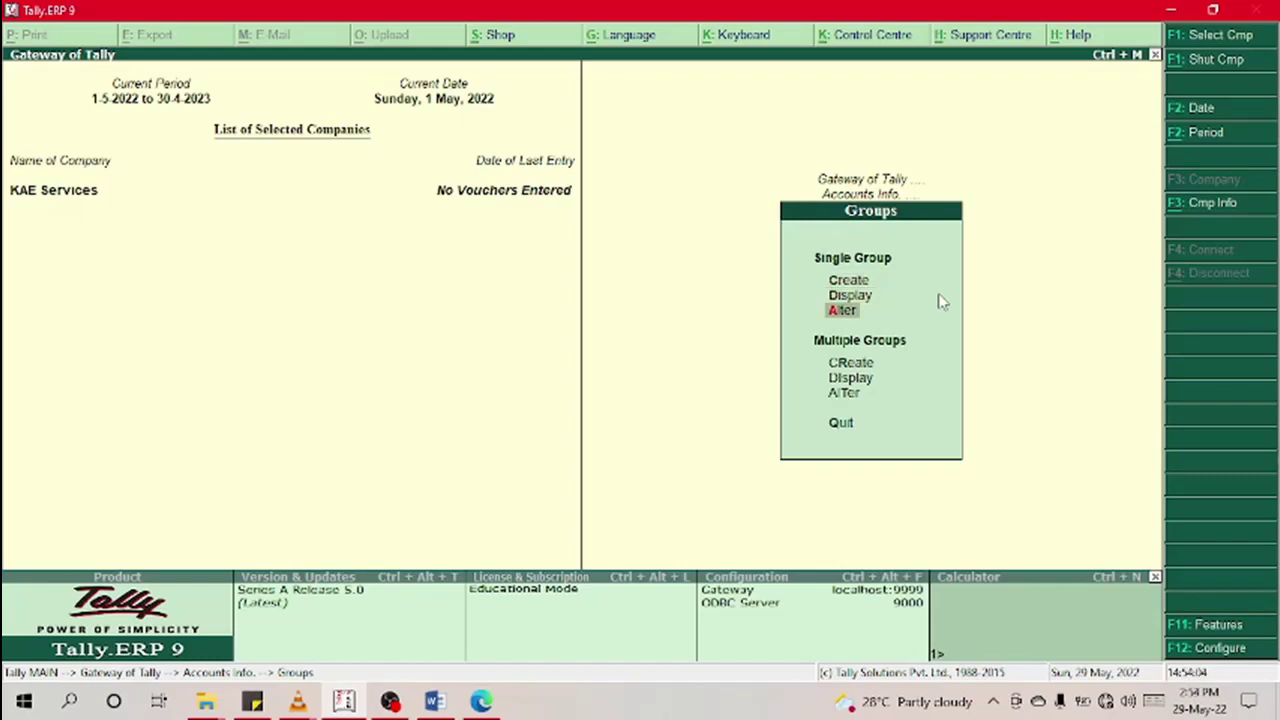
{"action": "key", "text": "Up"}
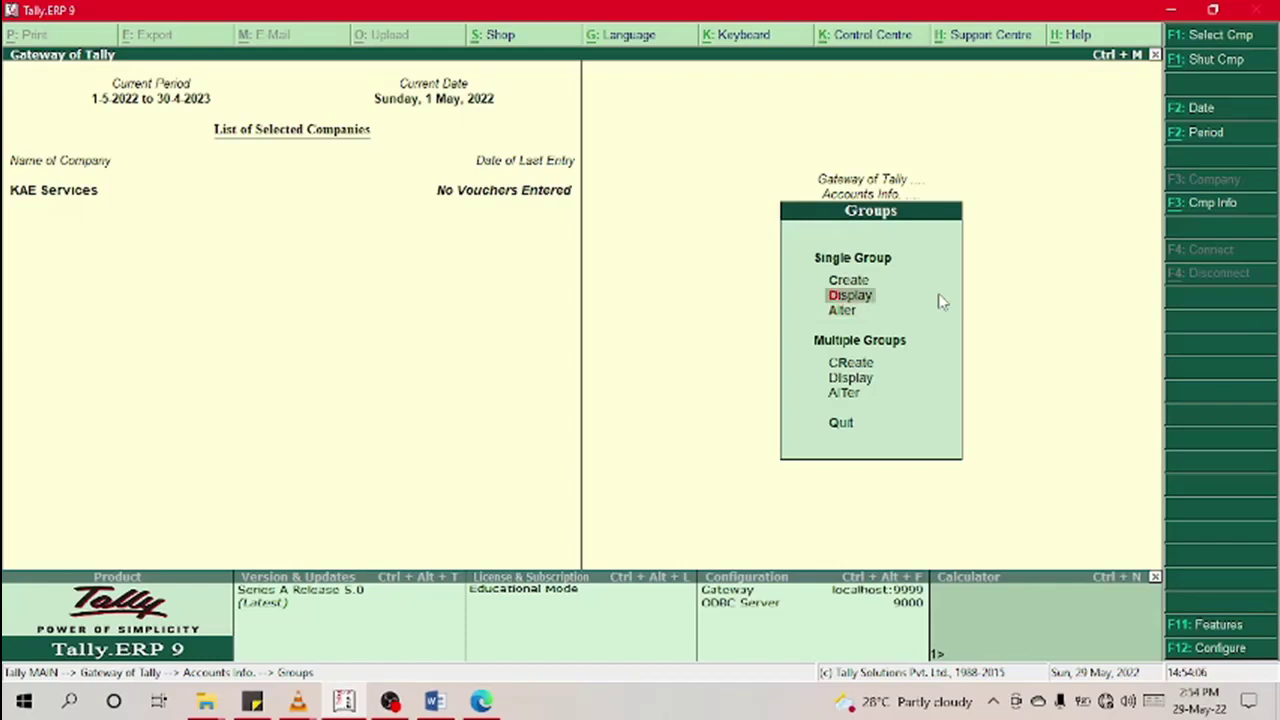
{"action": "key", "text": "Down"}
{"action": "key", "text": "Down"}
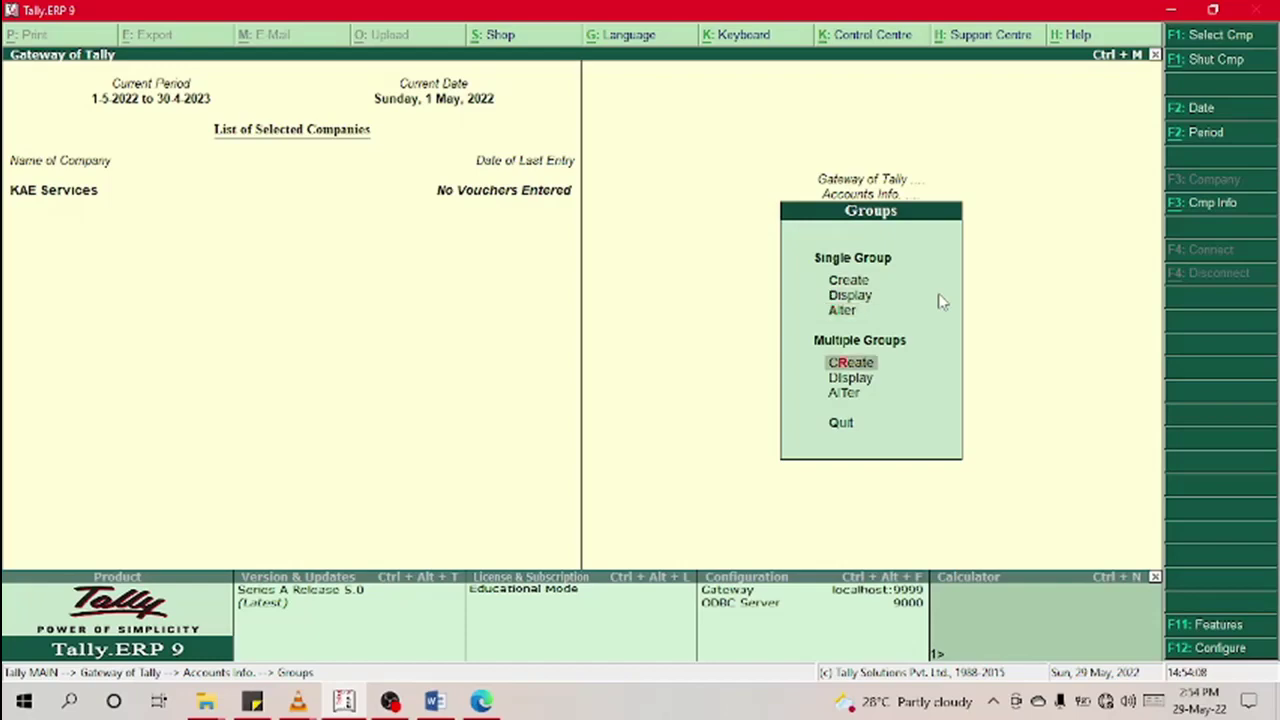
{"action": "key", "text": "Up"}
{"action": "key", "text": "Up"}
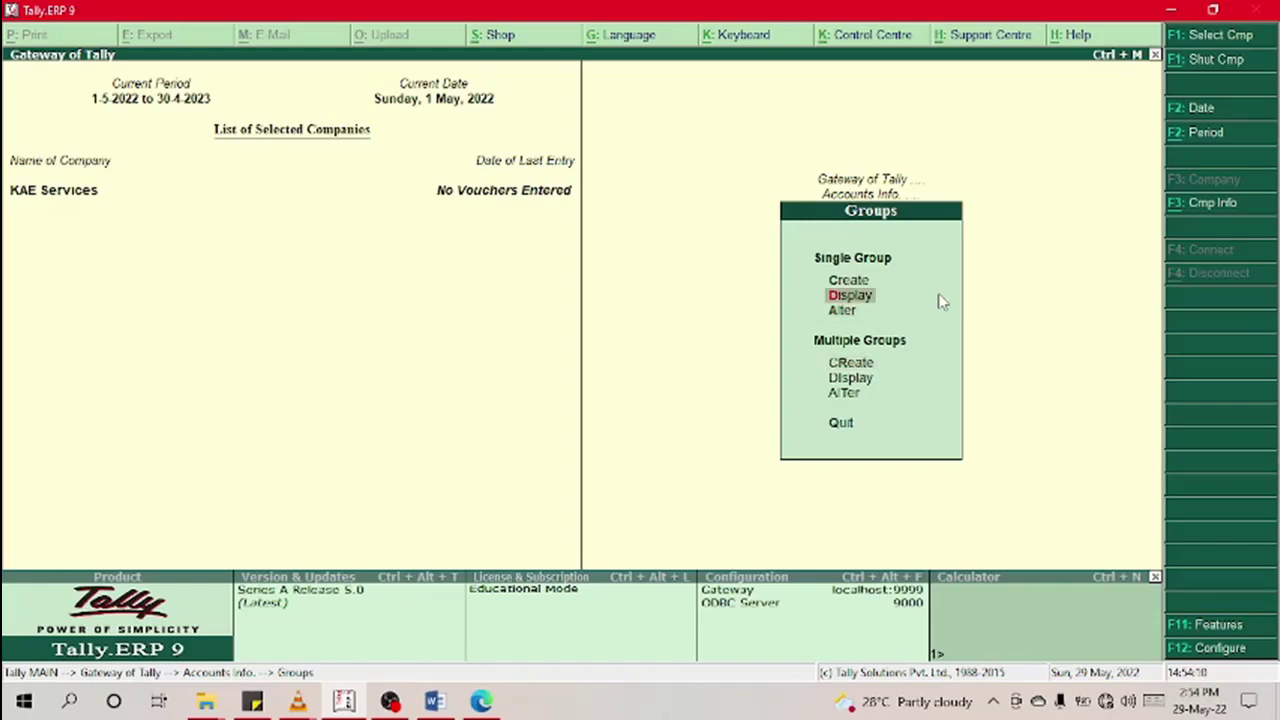
{"action": "key", "text": "Return"}
{"action": "key", "text": "Down"}
{"action": "key", "text": "Down"}
{"action": "key", "text": "Down"}
{"action": "key", "text": "Down"}
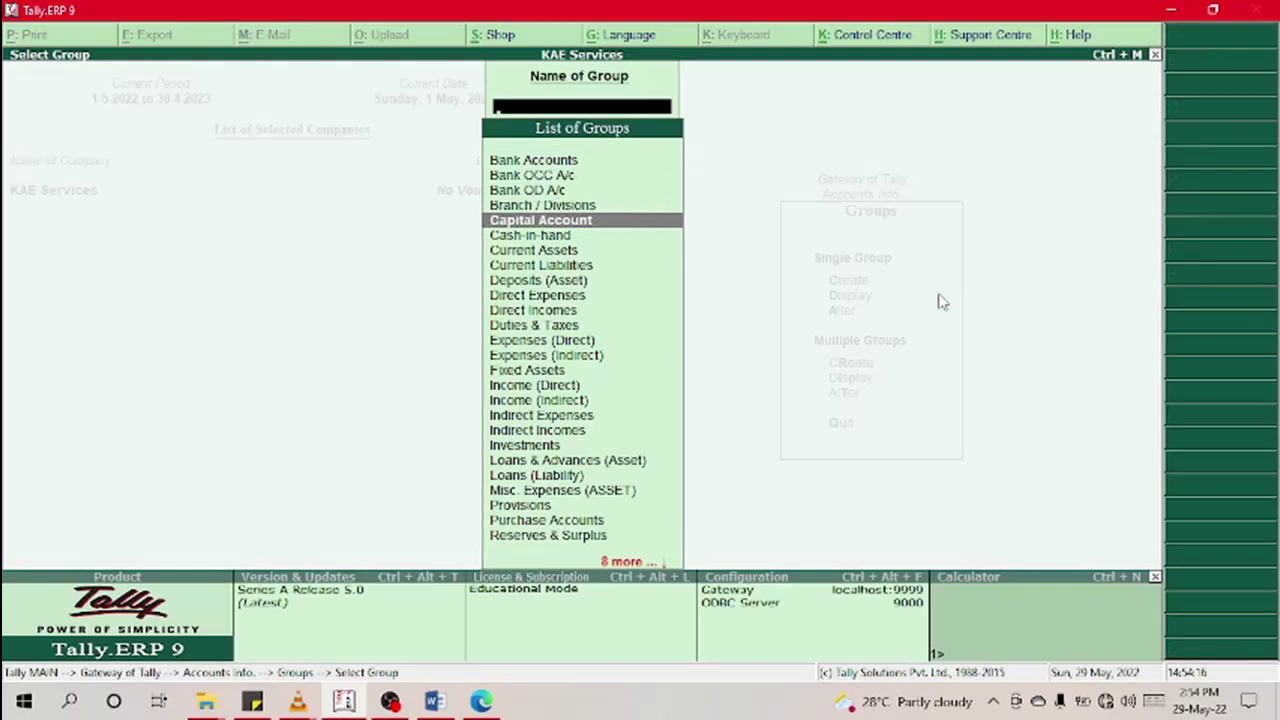
{"action": "key", "text": "Down"}
{"action": "key", "text": "Down"}
{"action": "key", "text": "Down"}
{"action": "key", "text": "Down"}
{"action": "key", "text": "Down"}
{"action": "key", "text": "Down"}
{"action": "key", "text": "Down"}
{"action": "key", "text": "Down"}
{"action": "key", "text": "Down"}
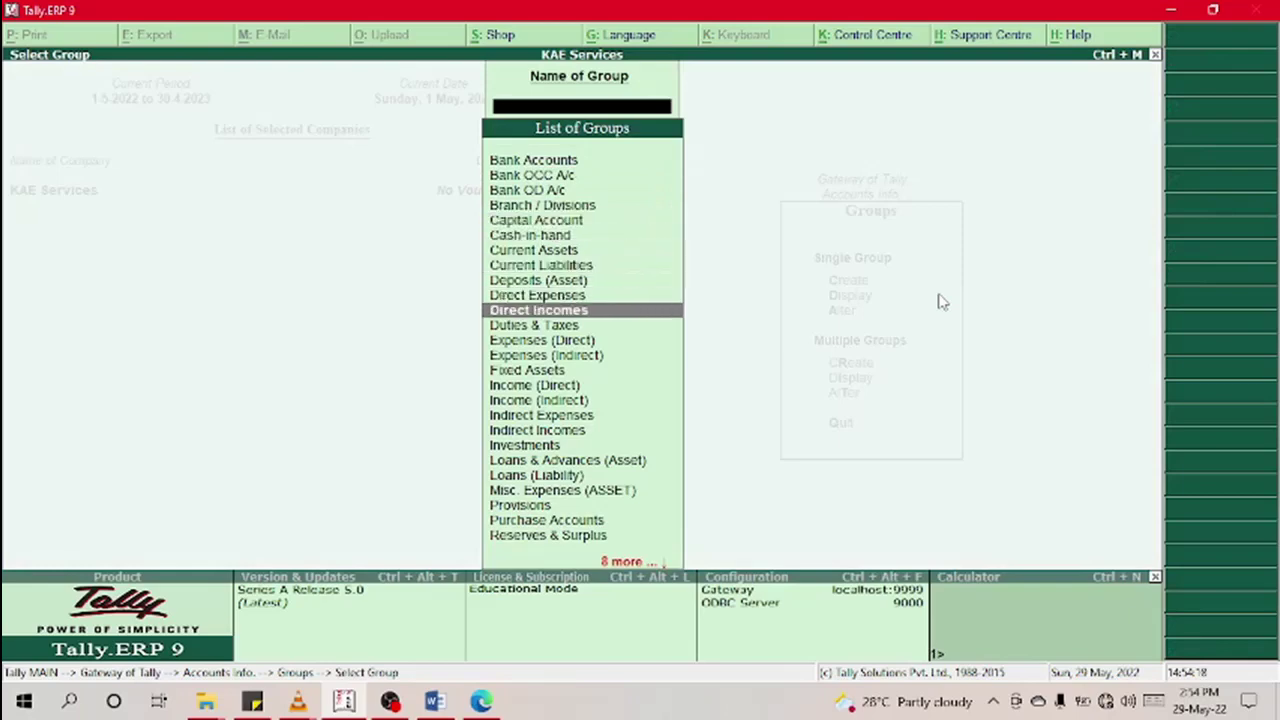
{"action": "key", "text": "Down"}
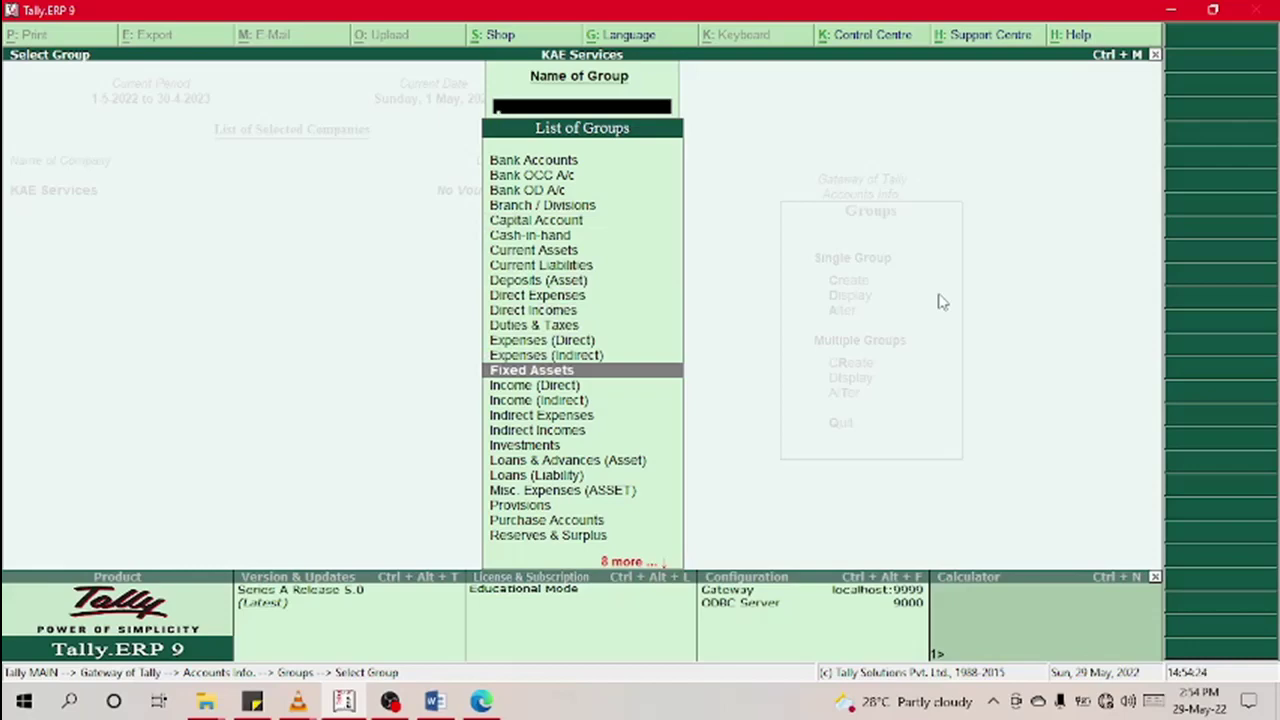
{"action": "key", "text": "Escape"}
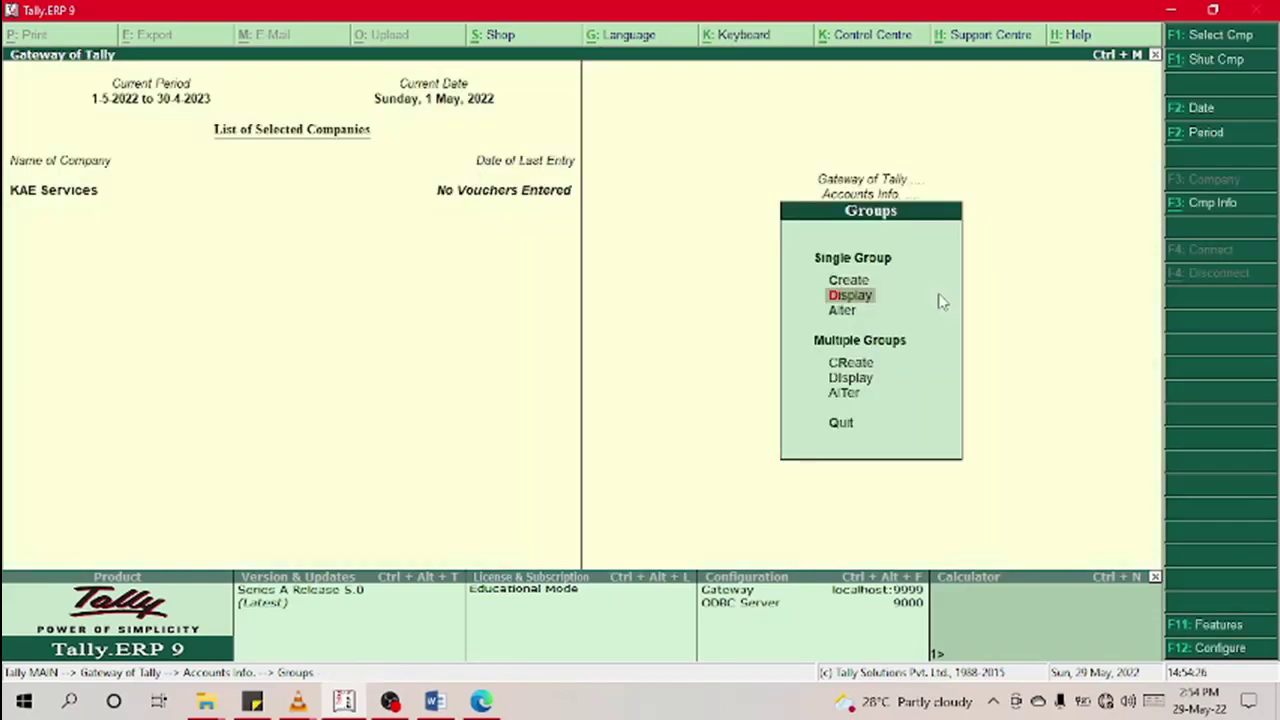
Step: Open the Single Group Alter list and move toward Fixed Assets
{"action": "key", "text": "Down"}
{"action": "key", "text": "Return"}
{"action": "key", "text": "Down"}
{"action": "key", "text": "Down"}
{"action": "key", "text": "Down"}
{"action": "key", "text": "Down"}
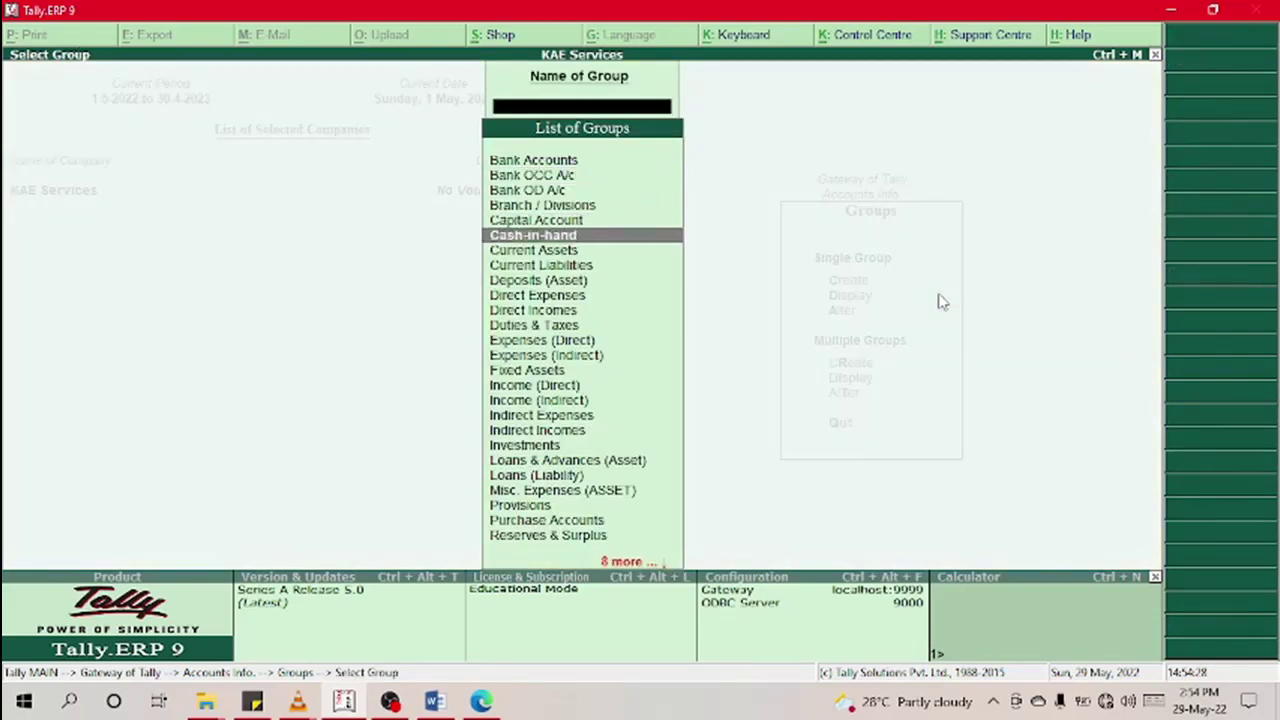
{"action": "key", "text": "Down"}
{"action": "key", "text": "Down"}
{"action": "key", "text": "Down"}
{"action": "key", "text": "Down"}
{"action": "key", "text": "Down"}
{"action": "key", "text": "Down"}
{"action": "key", "text": "Down"}
{"action": "key", "text": "Down"}
{"action": "key", "text": "Down"}
Step: Change the Fixed Assets group name to 'Non Current Assets' and accept the alteration
{"action": "key", "text": "Return"}
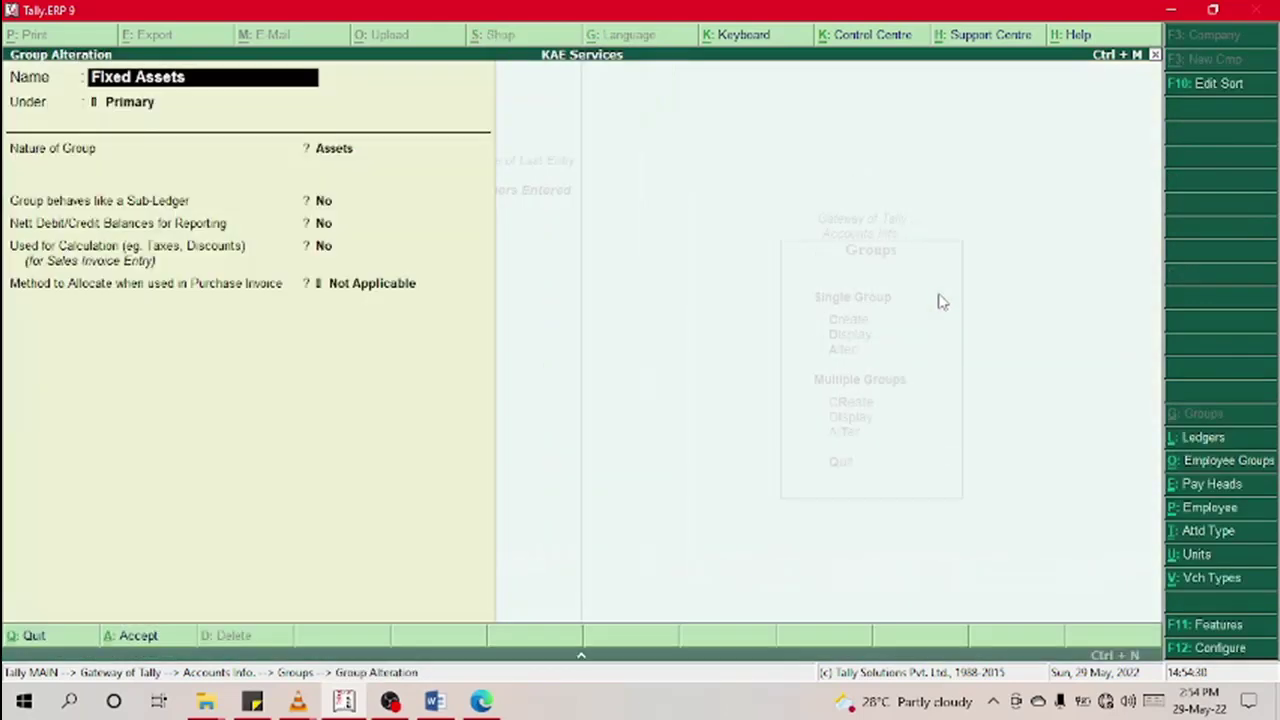
{"action": "type", "text": "N"}
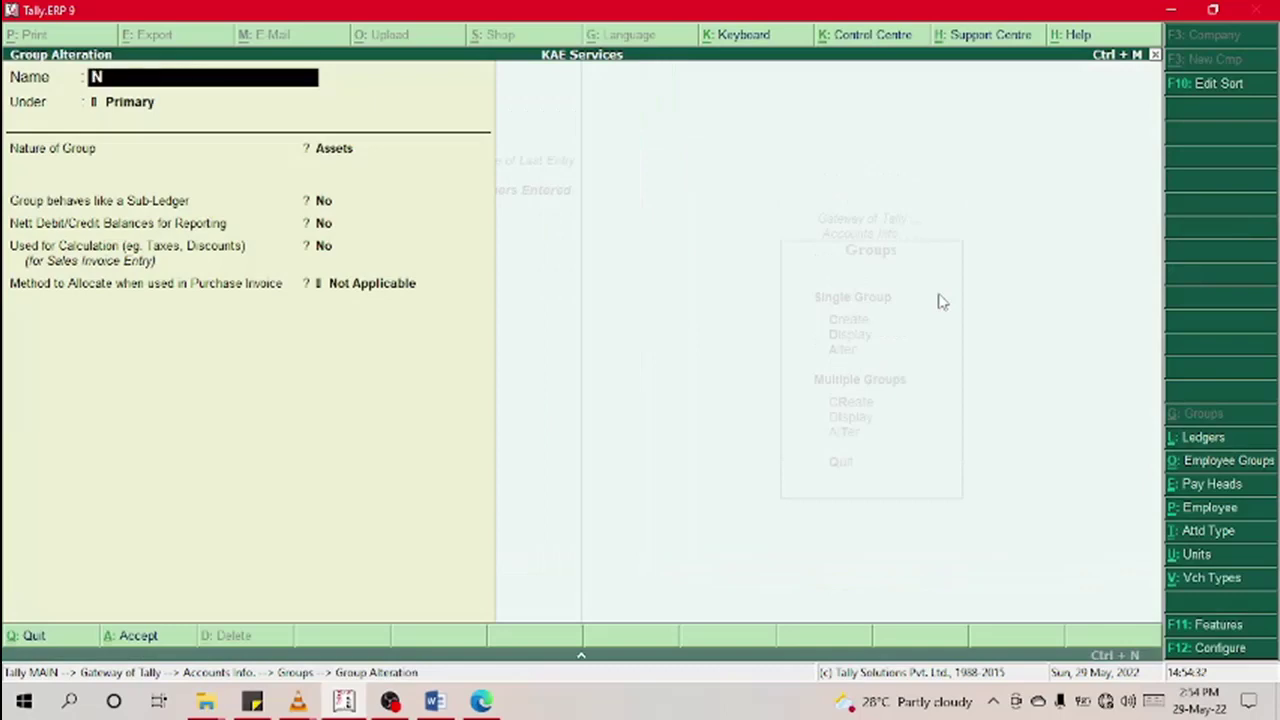
{"action": "type", "text": "on Cy"}
{"action": "key", "text": "BackSpace"}
{"action": "type", "text": "urrent Asst"}
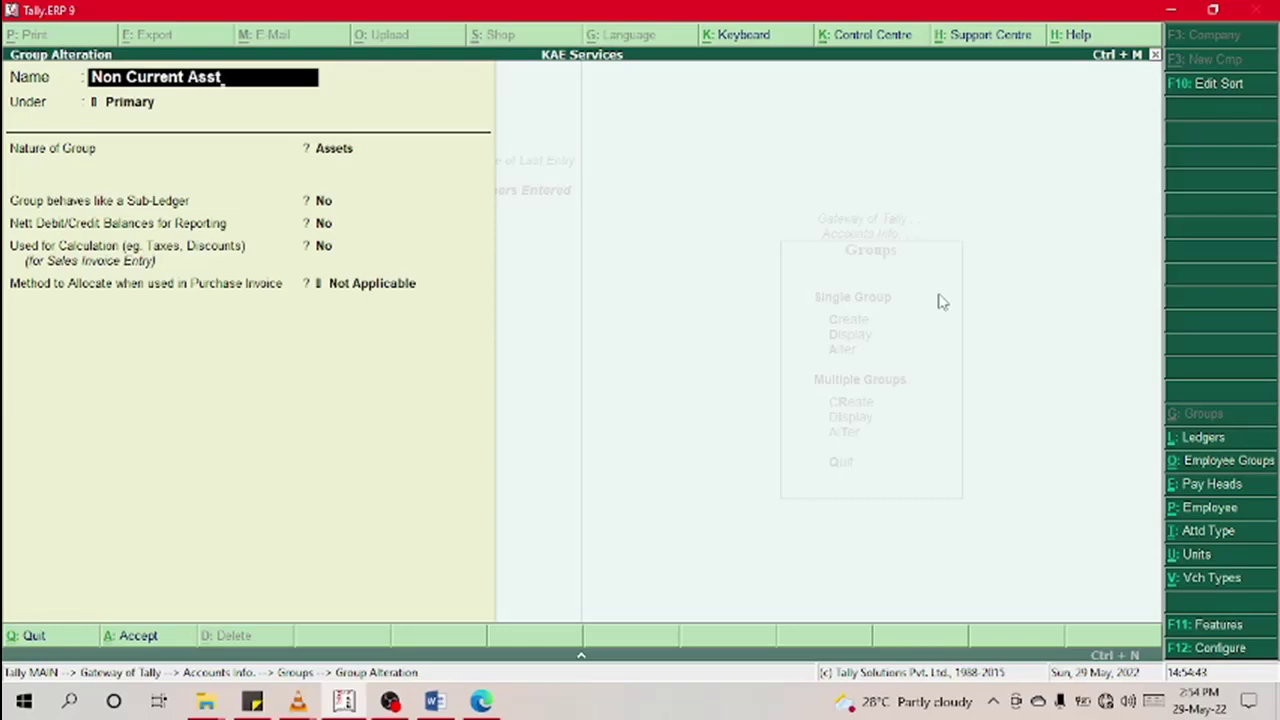
{"action": "key", "text": "BackSpace"}
{"action": "type", "text": "ets"}
{"action": "key", "text": "Return"}
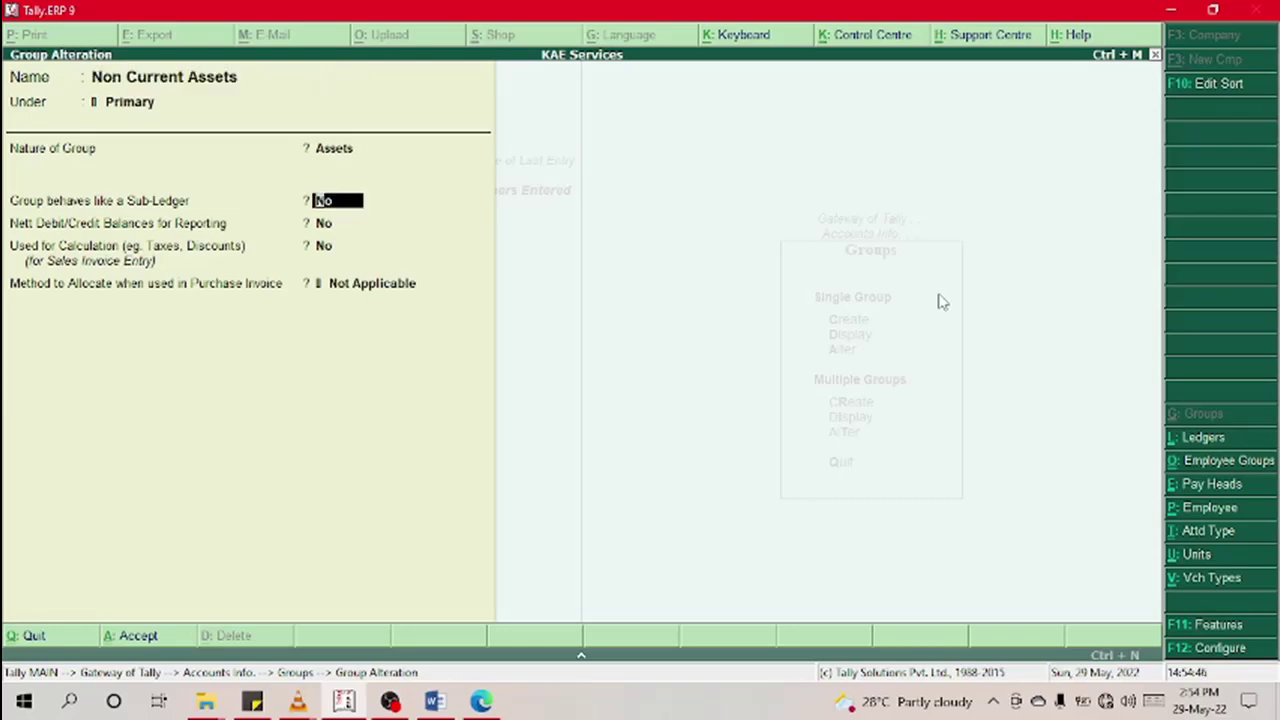
{"action": "key", "text": "Return"}
{"action": "key", "text": "Return"}
{"action": "key", "text": "Return"}
{"action": "key", "text": "Return"}
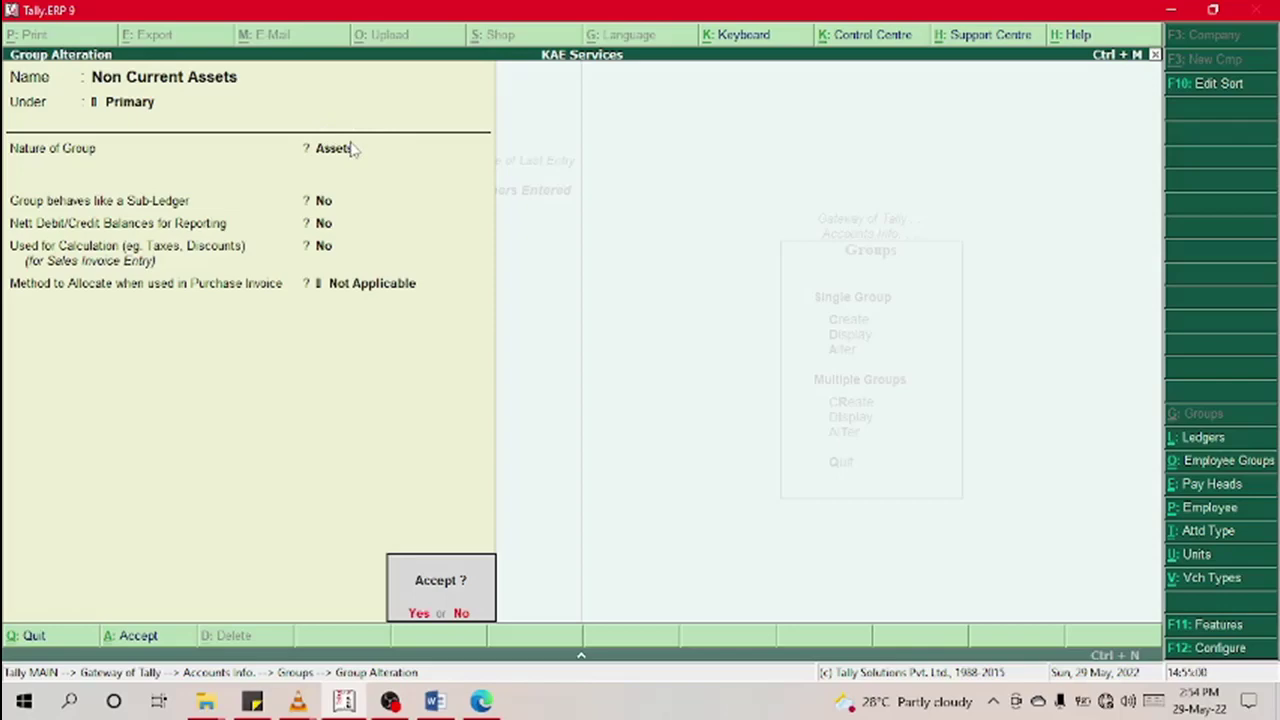
{"action": "key", "text": "Escape"}
{"action": "key", "text": "Escape"}
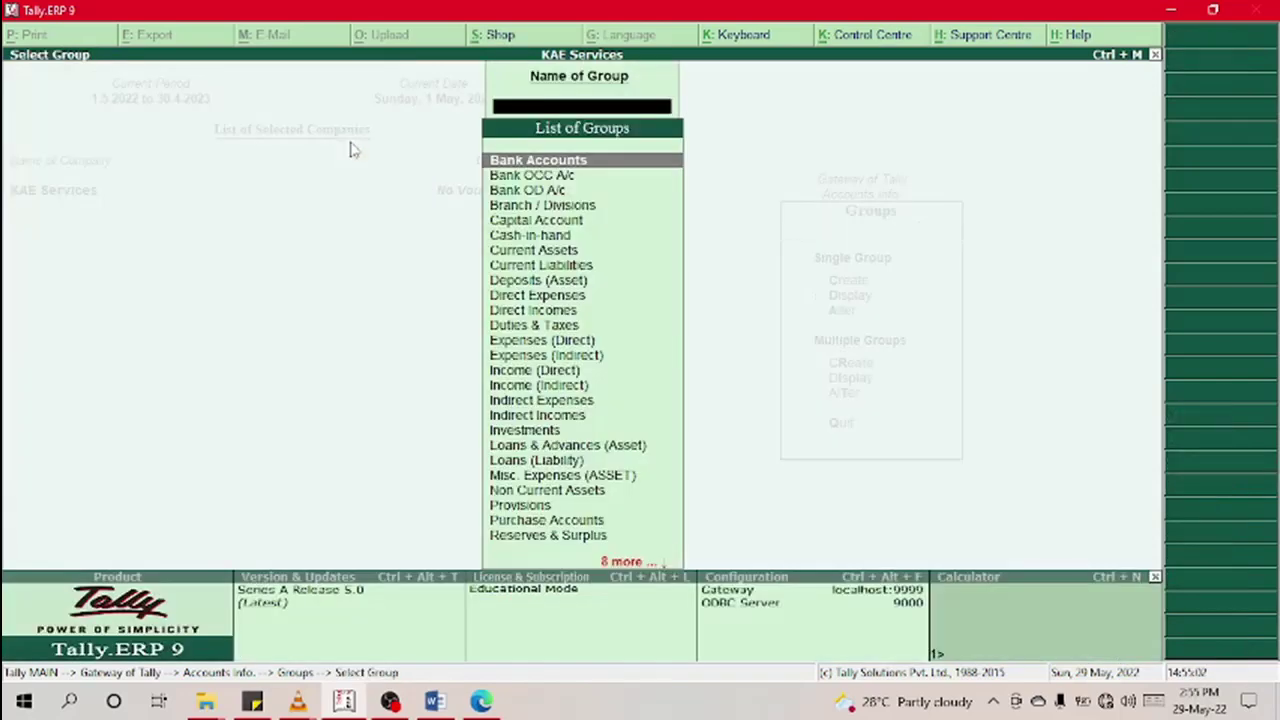
{"action": "key", "text": "Escape"}
Step: Pick Loans (Liability) from the Single Group Alter list to edit it
{"action": "key", "text": "Down"}
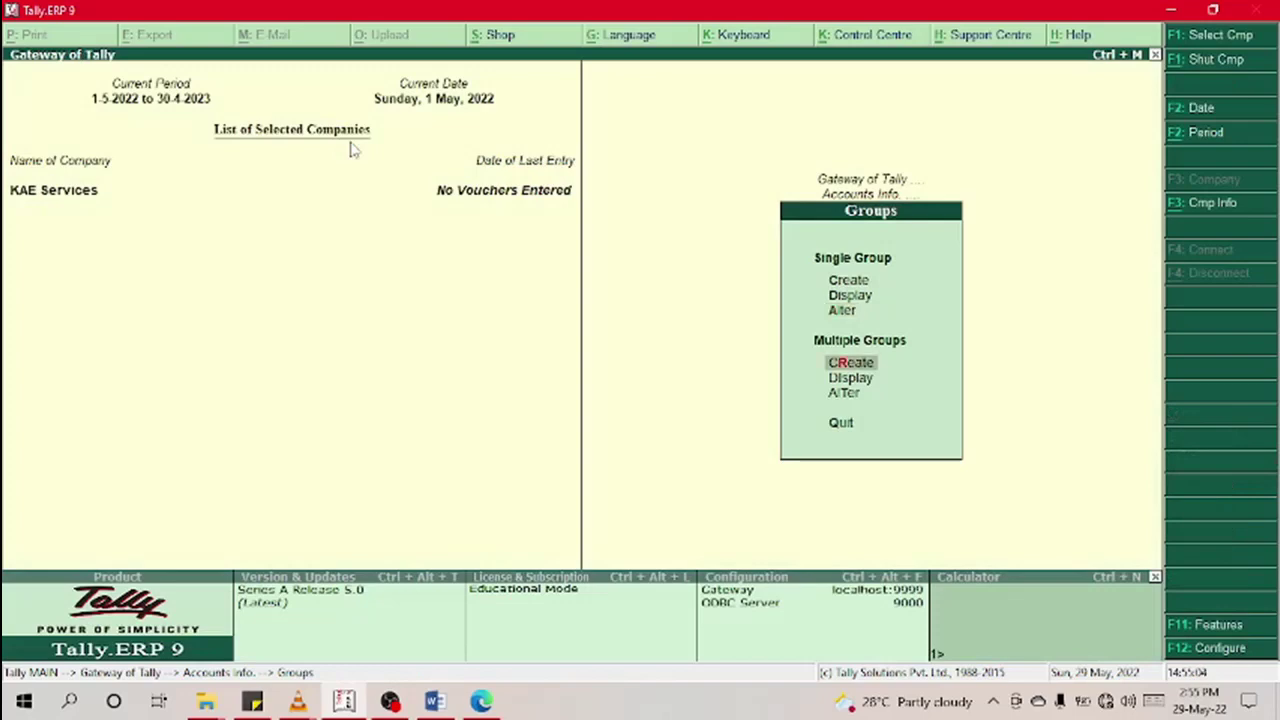
{"action": "key", "text": "Up"}
{"action": "key", "text": "Return"}
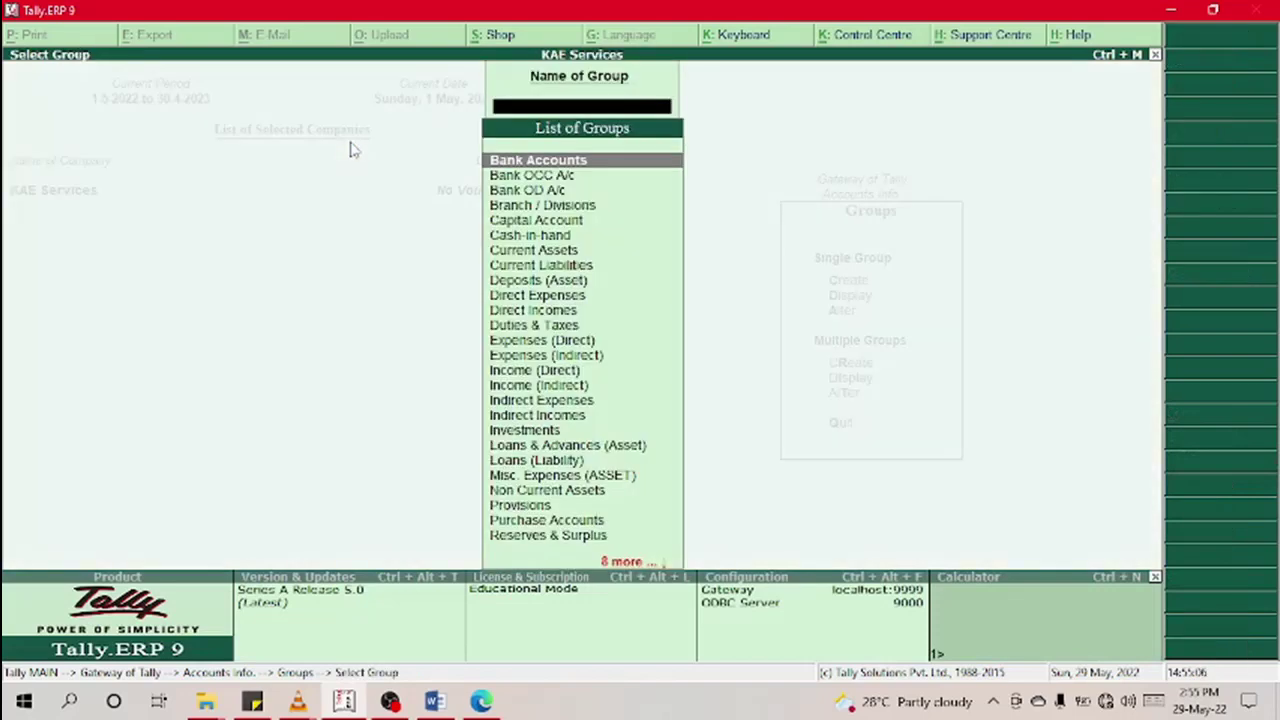
{"action": "key", "text": "Down"}
{"action": "key", "text": "Down"}
{"action": "key", "text": "Down"}
{"action": "key", "text": "Down"}
{"action": "key", "text": "Down"}
{"action": "key", "text": "Down"}
{"action": "key", "text": "Down"}
{"action": "key", "text": "Down"}
{"action": "key", "text": "Down"}
{"action": "key", "text": "Down"}
{"action": "key", "text": "Down"}
{"action": "key", "text": "Down"}
{"action": "key", "text": "Down"}
{"action": "key", "text": "Down"}
{"action": "key", "text": "Down"}
{"action": "key", "text": "Down"}
{"action": "key", "text": "Down"}
{"action": "key", "text": "Down"}
{"action": "key", "text": "Down"}
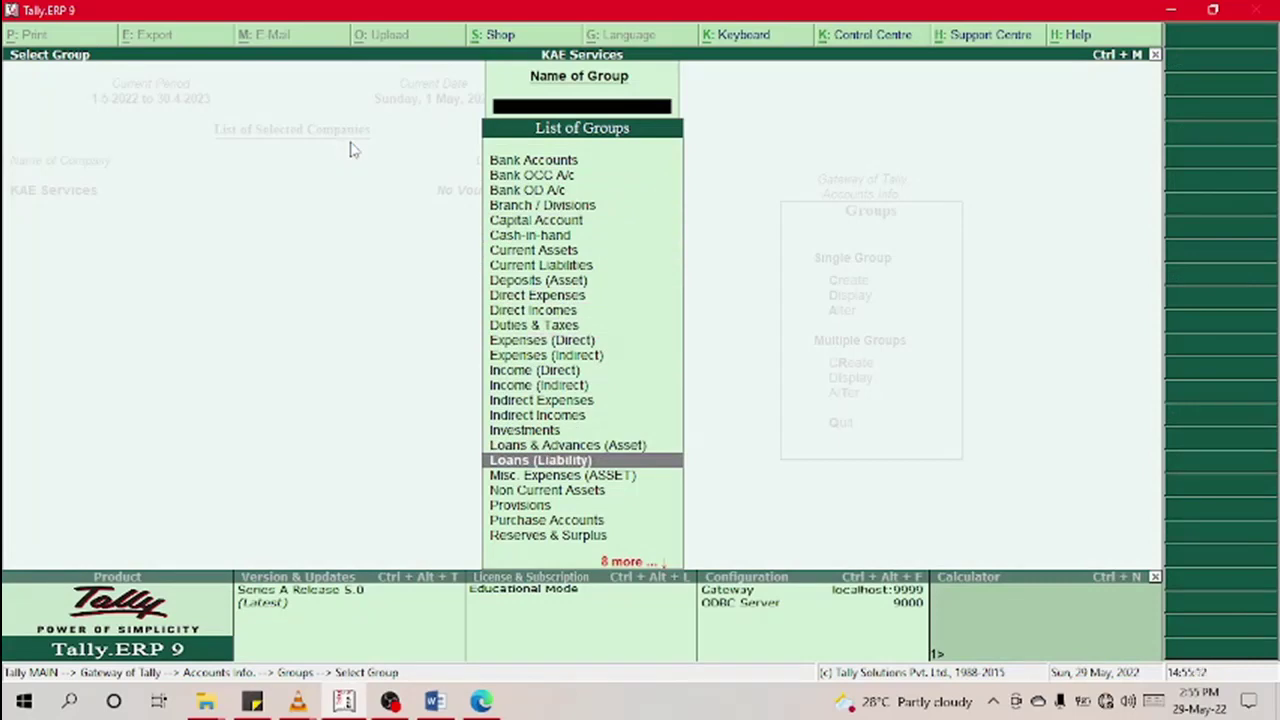
{"action": "key", "text": "Escape"}
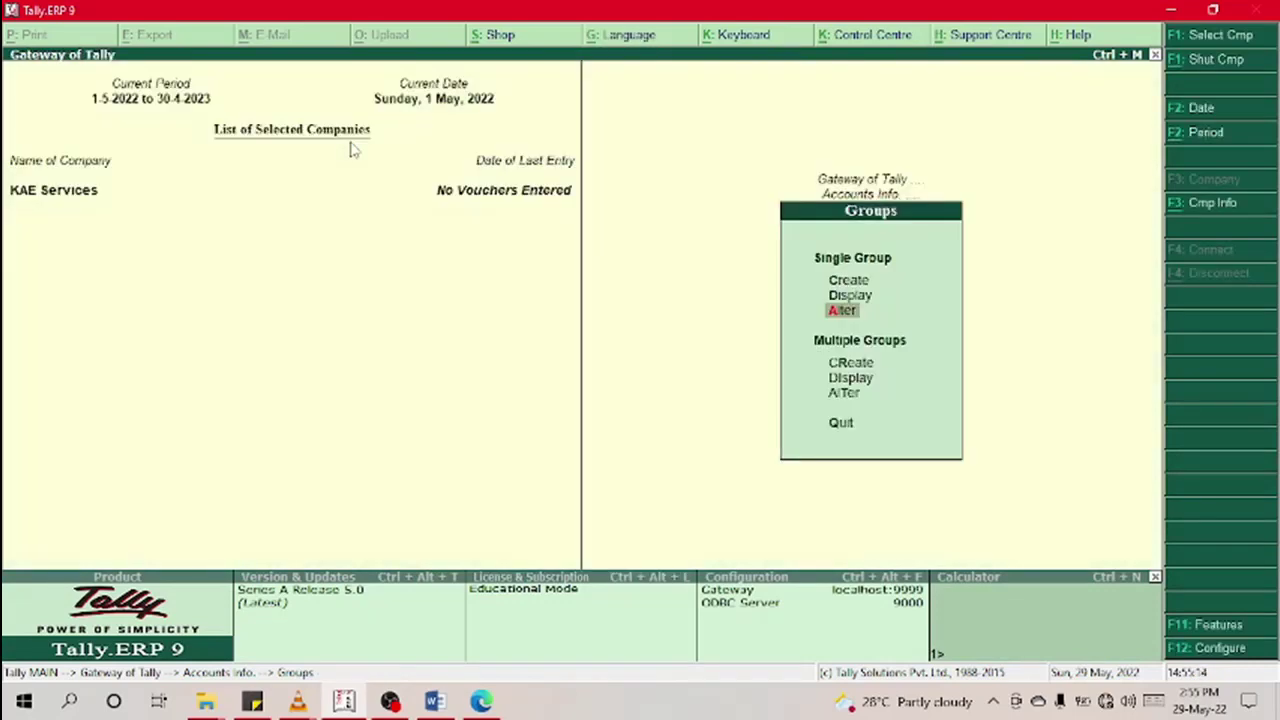
{"action": "key", "text": "Up"}
{"action": "key", "text": "Up"}
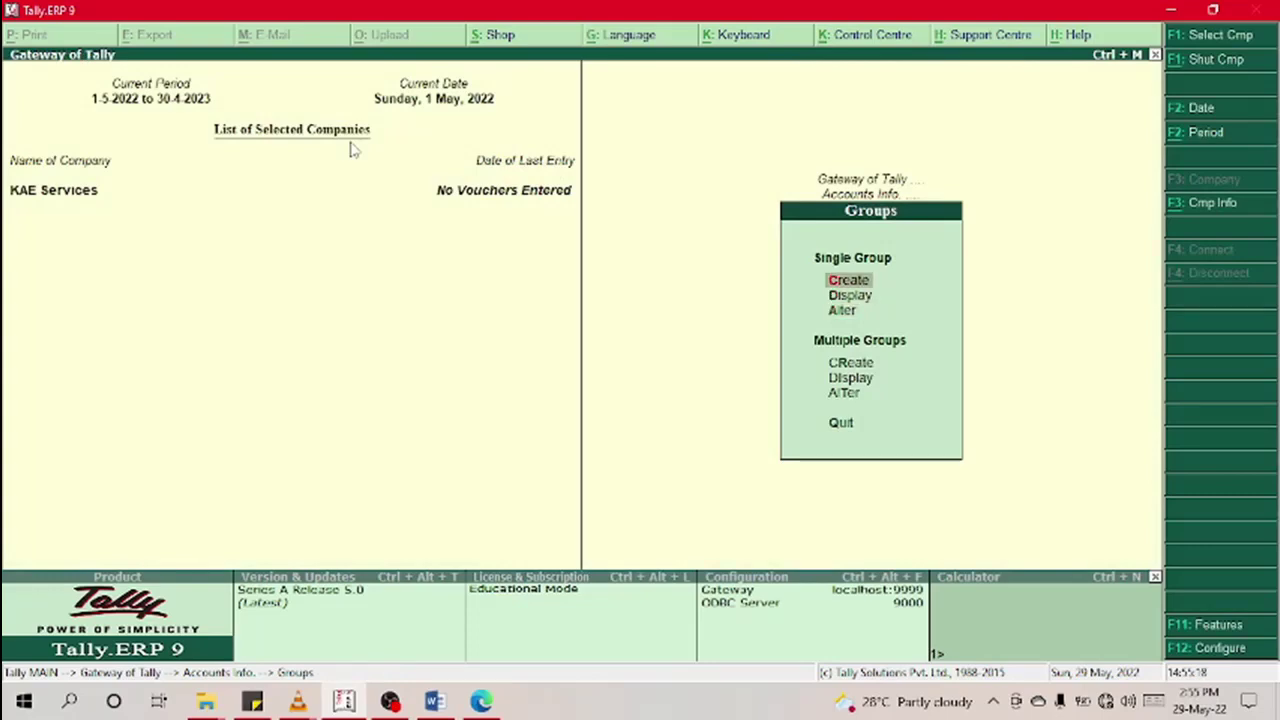
{"action": "key", "text": "Down"}
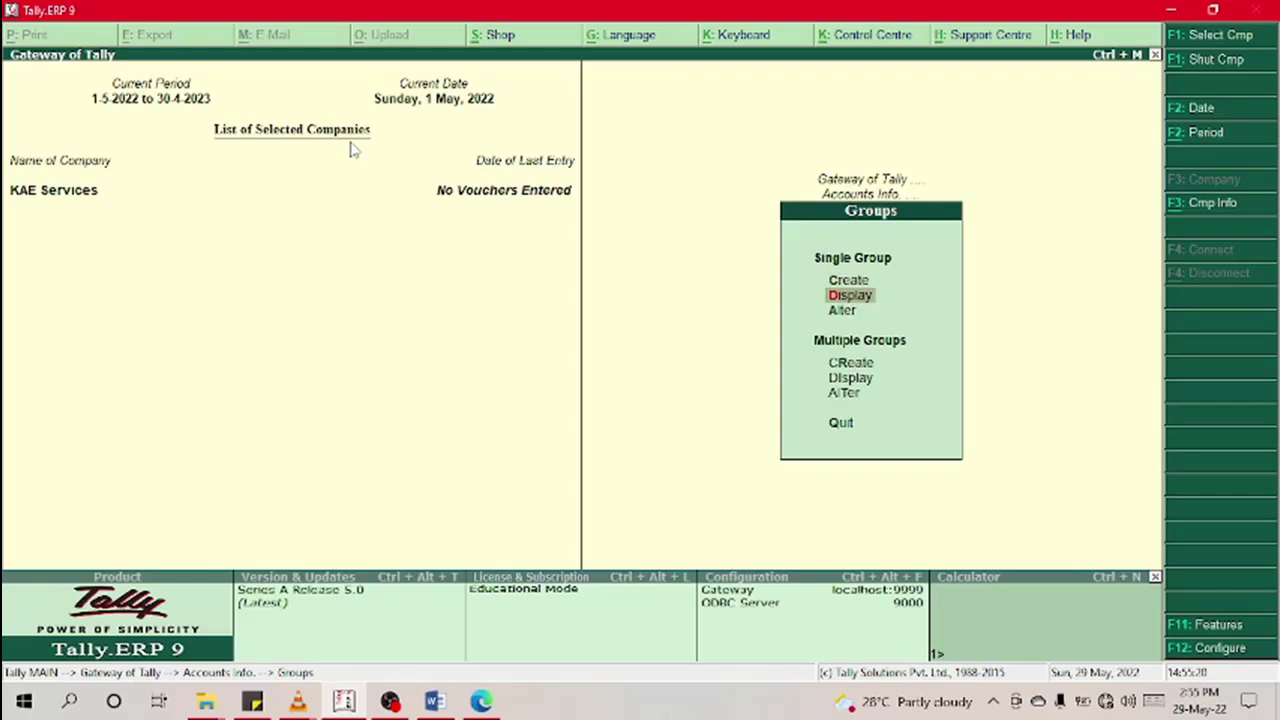
{"action": "key", "text": "Down"}
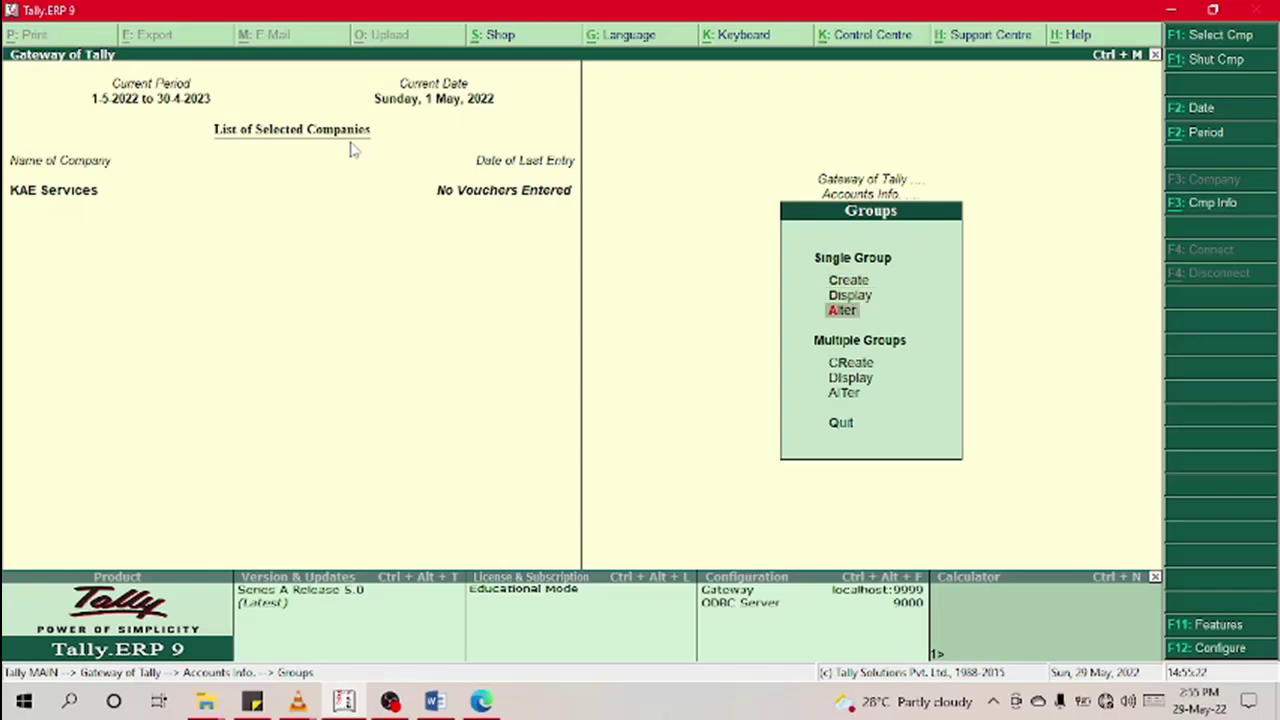
{"action": "key", "text": "Return"}
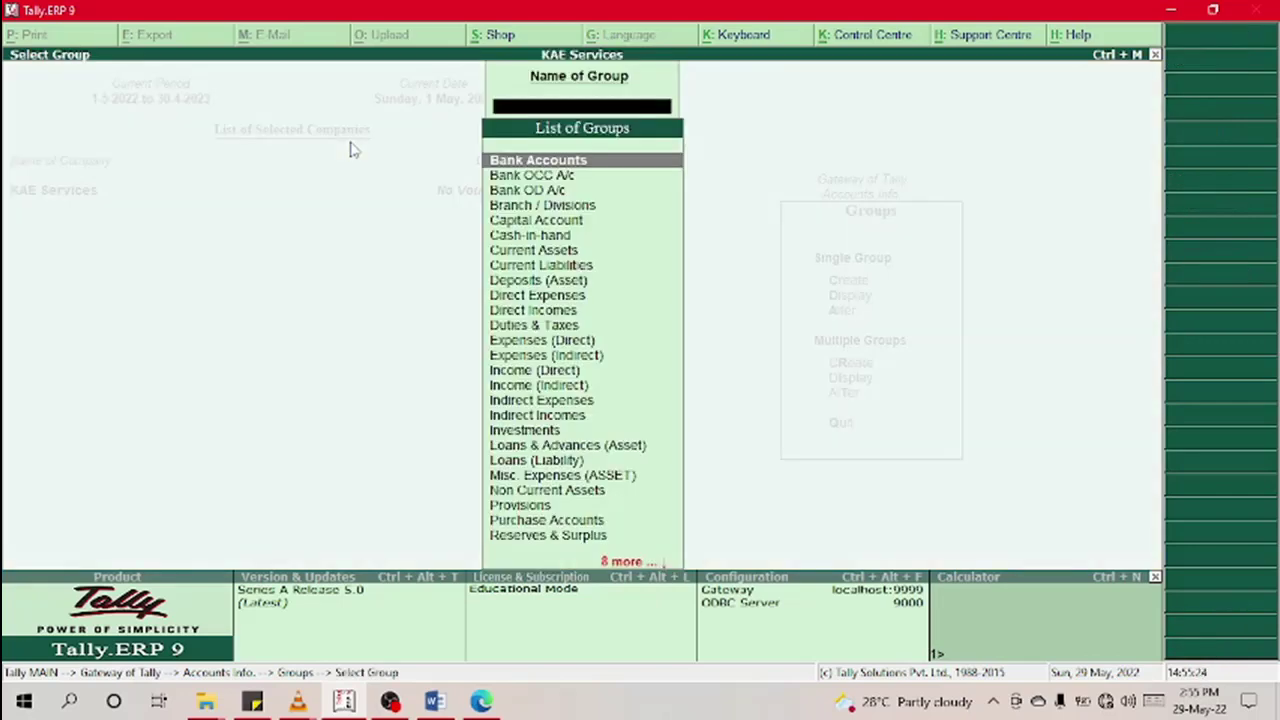
{"action": "key", "text": "Down"}
{"action": "key", "text": "Down"}
{"action": "key", "text": "Down"}
{"action": "key", "text": "Down"}
{"action": "key", "text": "Down"}
{"action": "key", "text": "Down"}
{"action": "key", "text": "Down"}
{"action": "key", "text": "Down"}
{"action": "key", "text": "Down"}
{"action": "key", "text": "Down"}
{"action": "key", "text": "Down"}
{"action": "key", "text": "Down"}
{"action": "key", "text": "Down"}
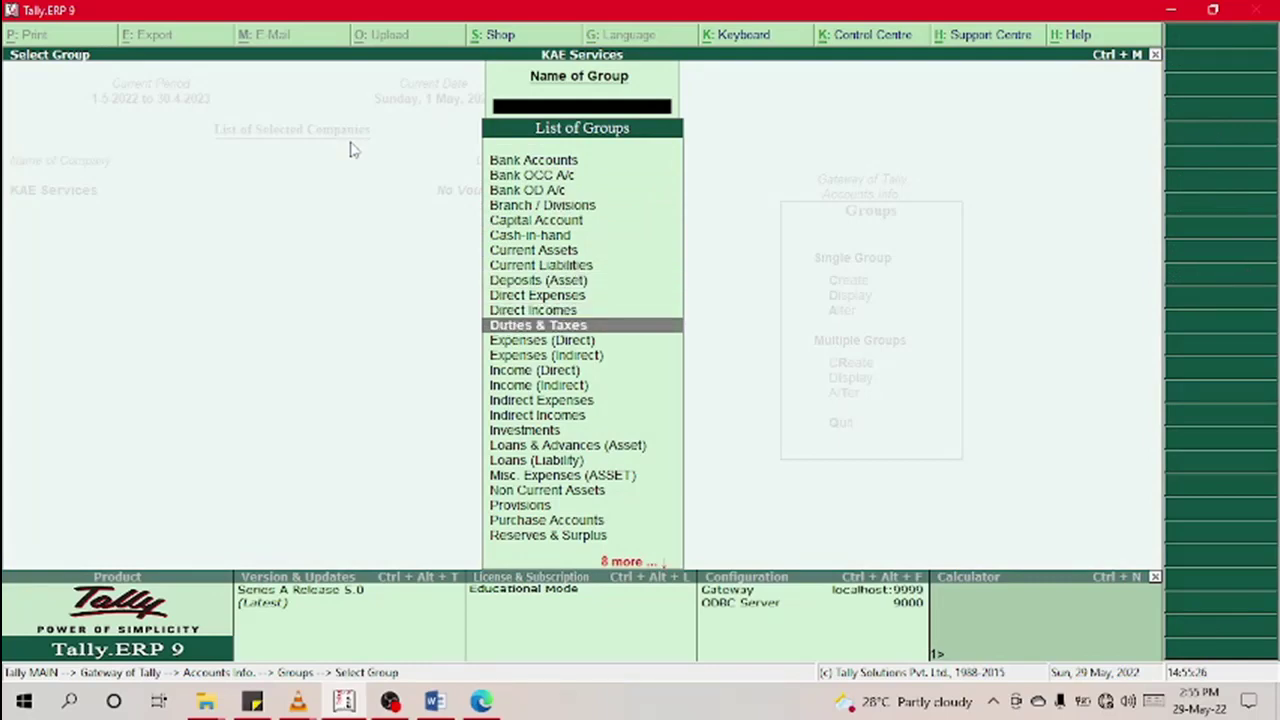
{"action": "key", "text": "Down"}
{"action": "key", "text": "Down"}
{"action": "key", "text": "Down"}
{"action": "key", "text": "Down"}
{"action": "key", "text": "Down"}
{"action": "key", "text": "Down"}
{"action": "key", "text": "Down"}
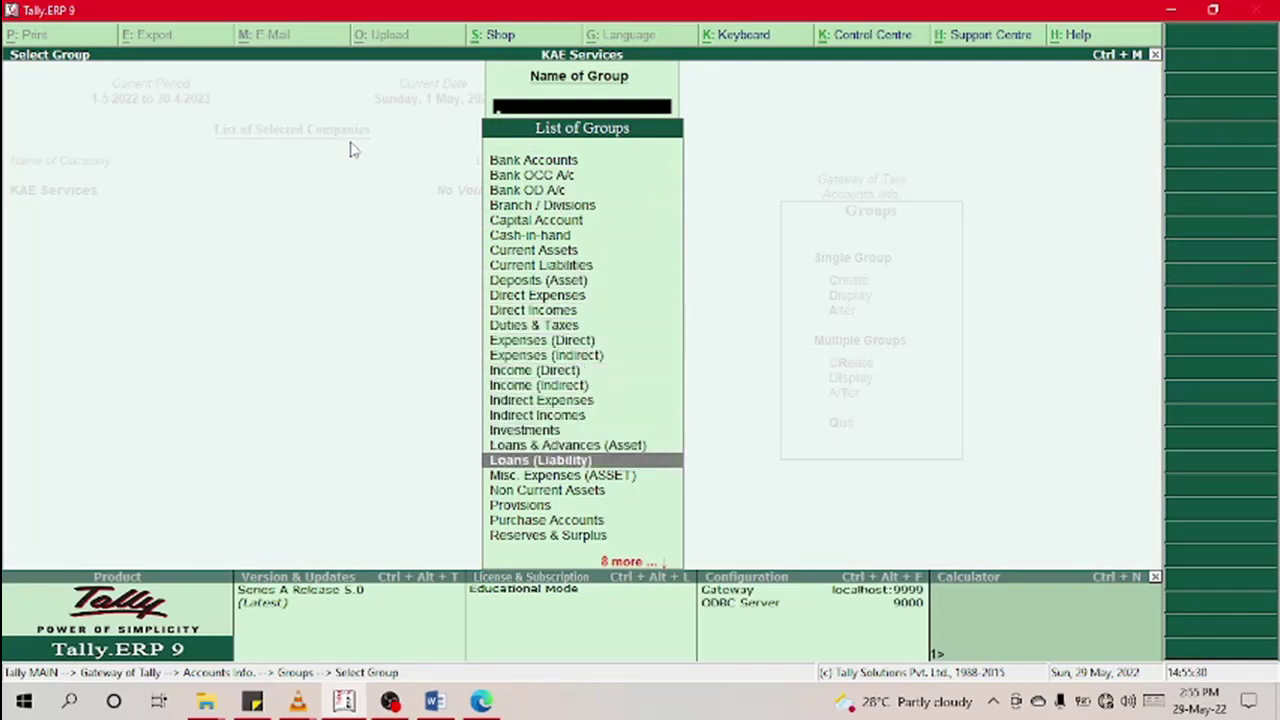
{"action": "key", "text": "Return"}
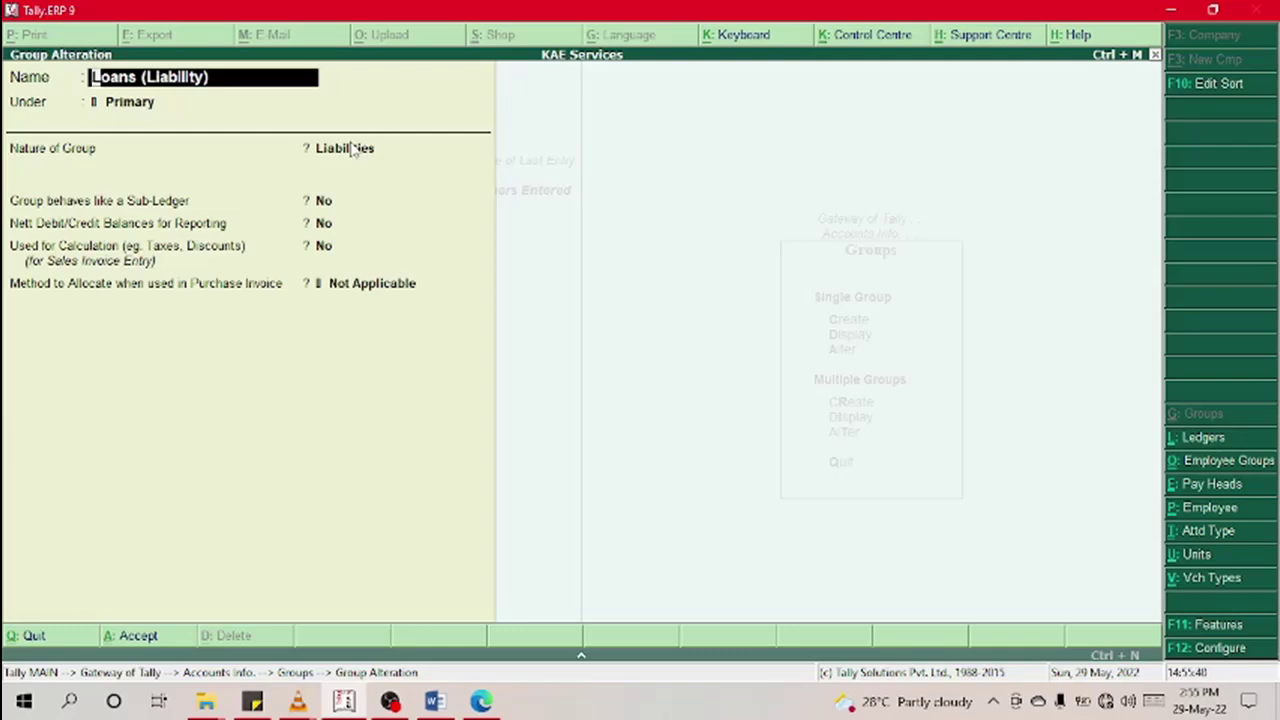
Step: Save the group name as 'L', then reopen group L for alteration
{"action": "key", "text": "BackSpace"}
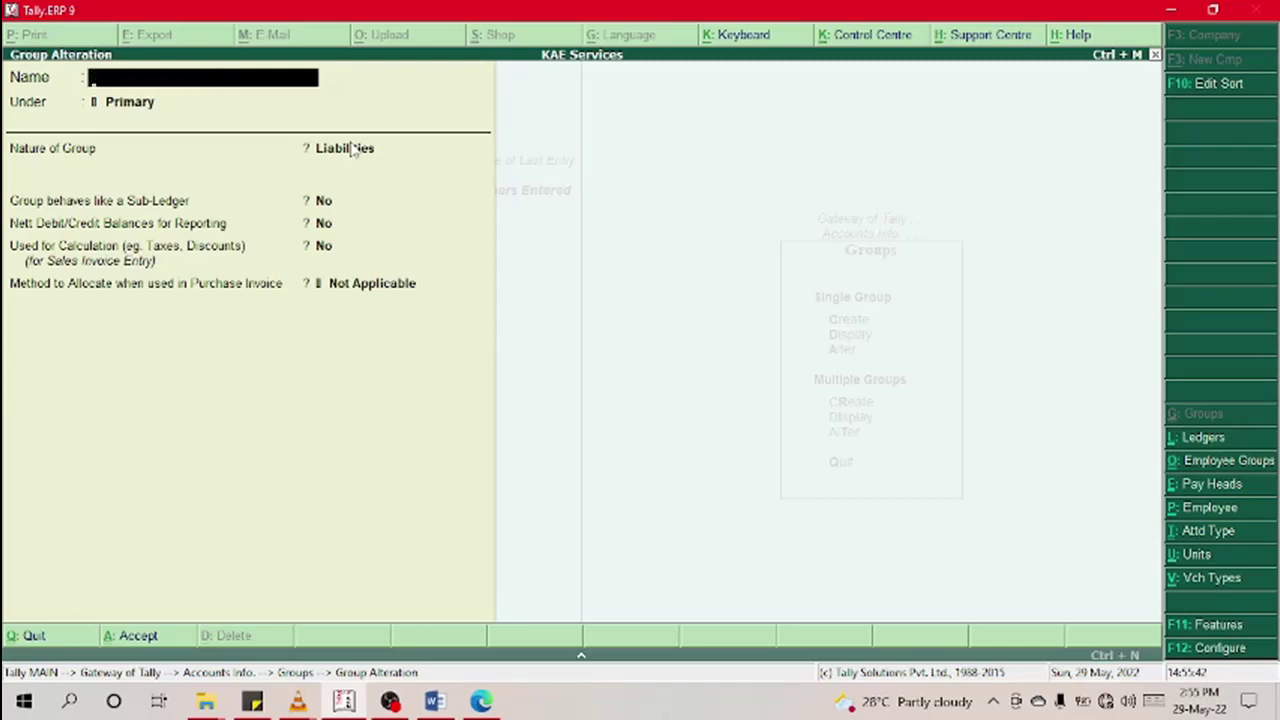
{"action": "type", "text": "L"}
{"action": "key", "text": "Return"}
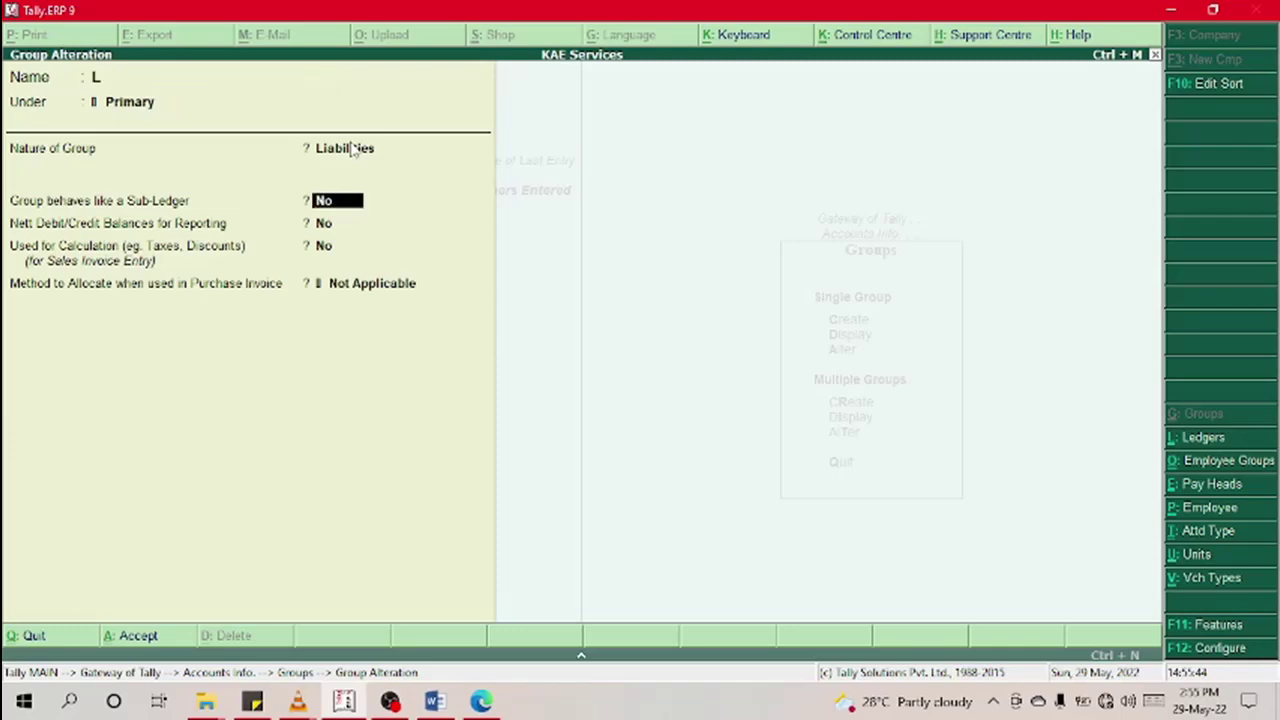
{"action": "key", "text": "Return"}
{"action": "key", "text": "Return"}
{"action": "key", "text": "Return"}
{"action": "key", "text": "Return"}
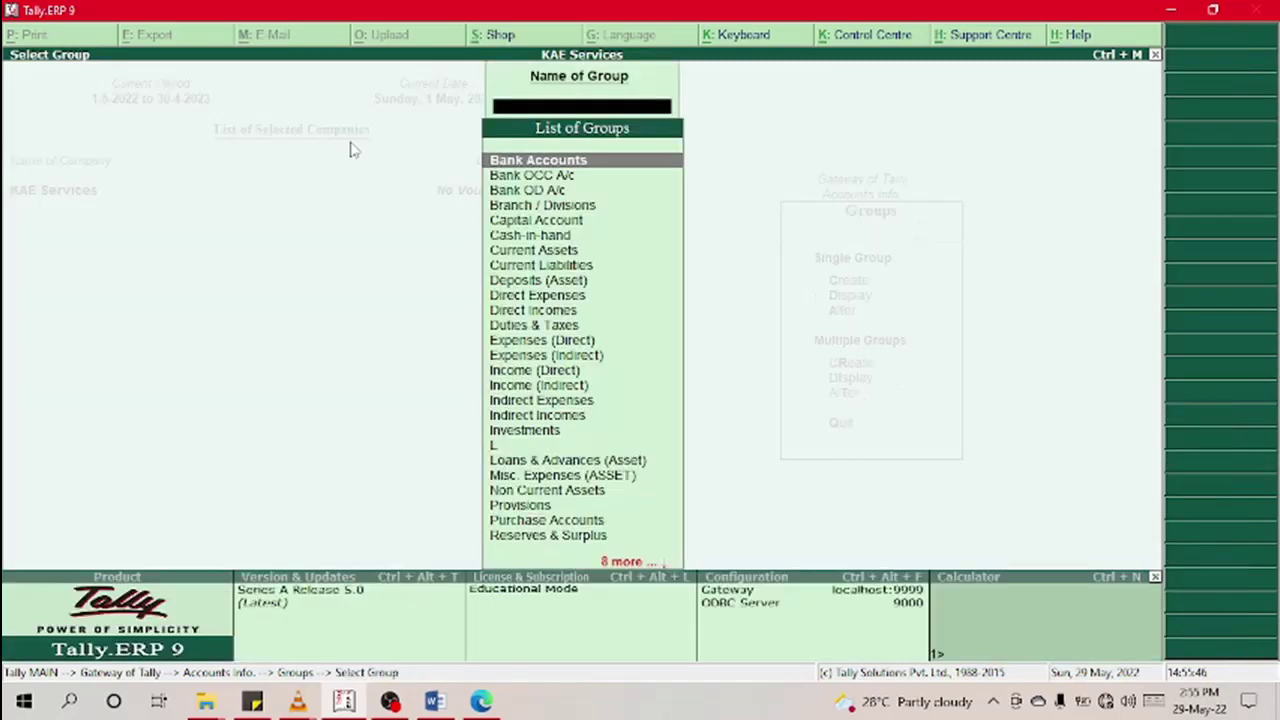
{"action": "key", "text": "Down"}
{"action": "key", "text": "Down"}
{"action": "key", "text": "Down"}
{"action": "key", "text": "Down"}
{"action": "key", "text": "Down"}
{"action": "key", "text": "Down"}
{"action": "key", "text": "Down"}
{"action": "key", "text": "Down"}
{"action": "key", "text": "Down"}
{"action": "key", "text": "Down"}
{"action": "key", "text": "Down"}
{"action": "key", "text": "Down"}
{"action": "key", "text": "Down"}
{"action": "key", "text": "Down"}
{"action": "key", "text": "Down"}
{"action": "key", "text": "Down"}
{"action": "key", "text": "Down"}
{"action": "key", "text": "Down"}
{"action": "key", "text": "Down"}
{"action": "key", "text": "Down"}
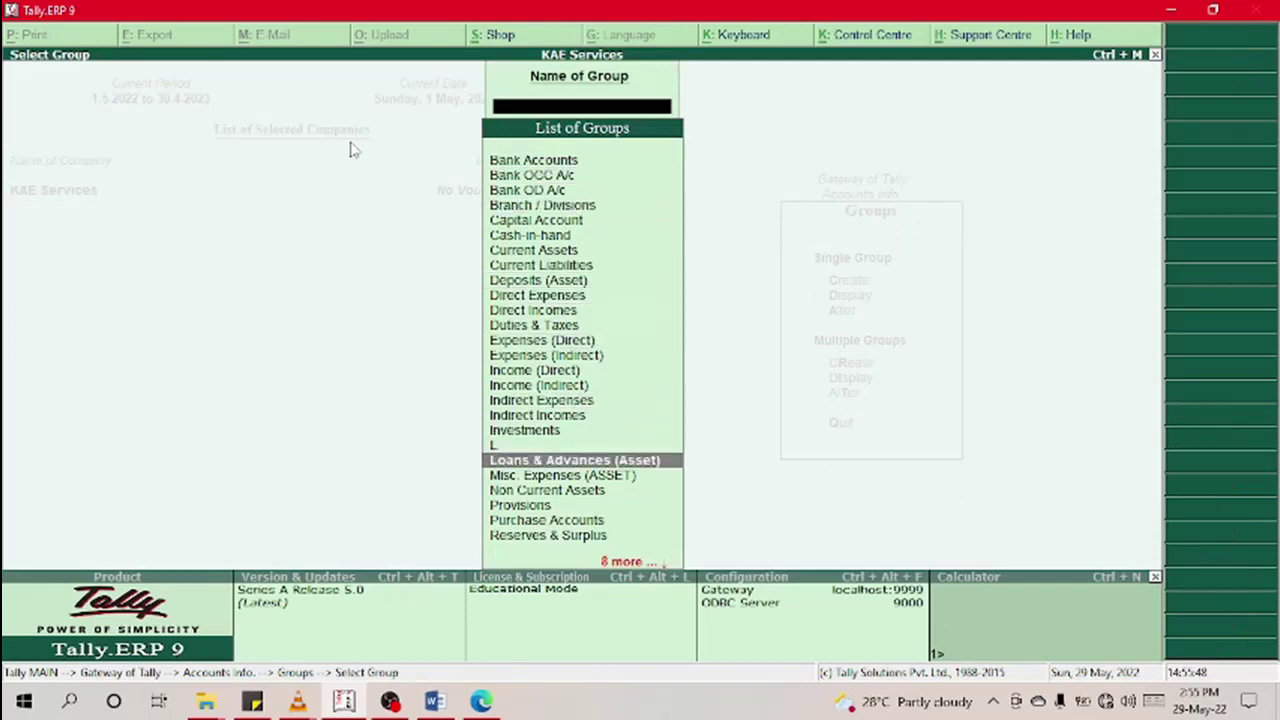
{"action": "key", "text": "Up"}
{"action": "key", "text": "Return"}
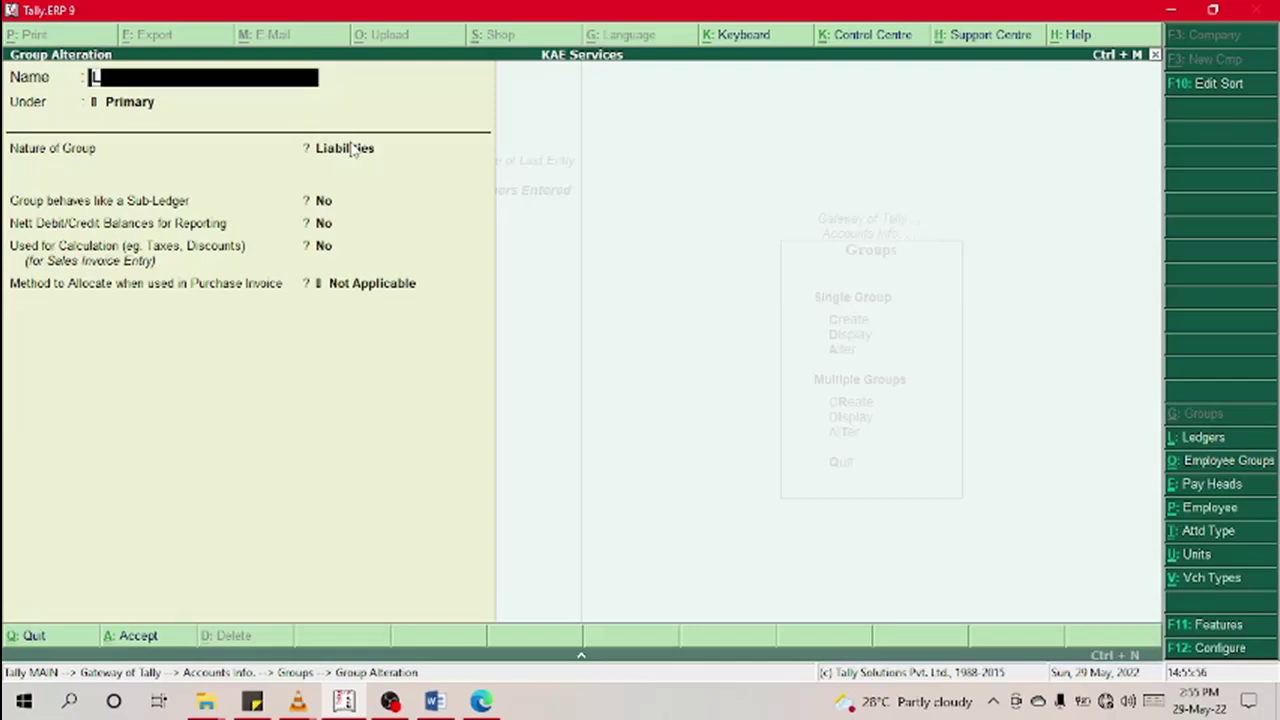
Step: Rename the group to 'Non Current Liabilities' and save it
{"action": "type", "text": "Non C"}
{"action": "type", "text": "errn"}
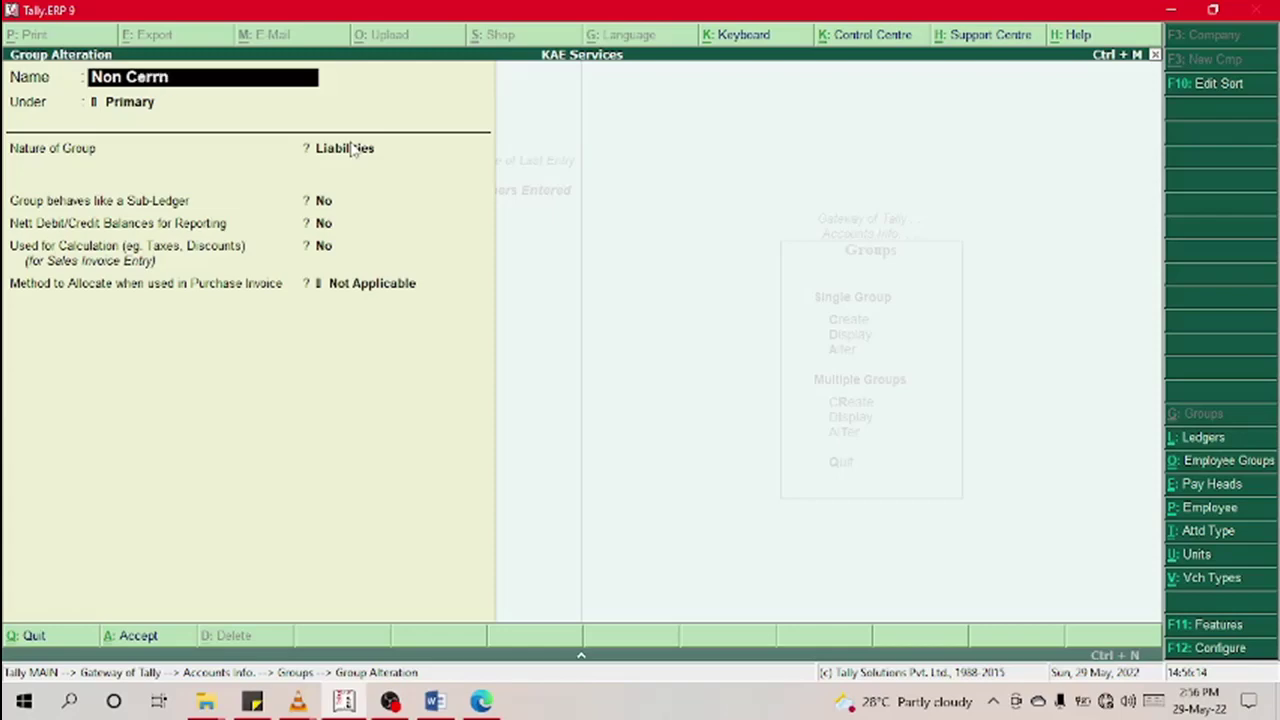
{"action": "key", "text": "BackSpace"}
{"action": "key", "text": "BackSpace"}
{"action": "key", "text": "BackSpace"}
{"action": "key", "text": "BackSpace"}
{"action": "type", "text": "urrent Liabili"}
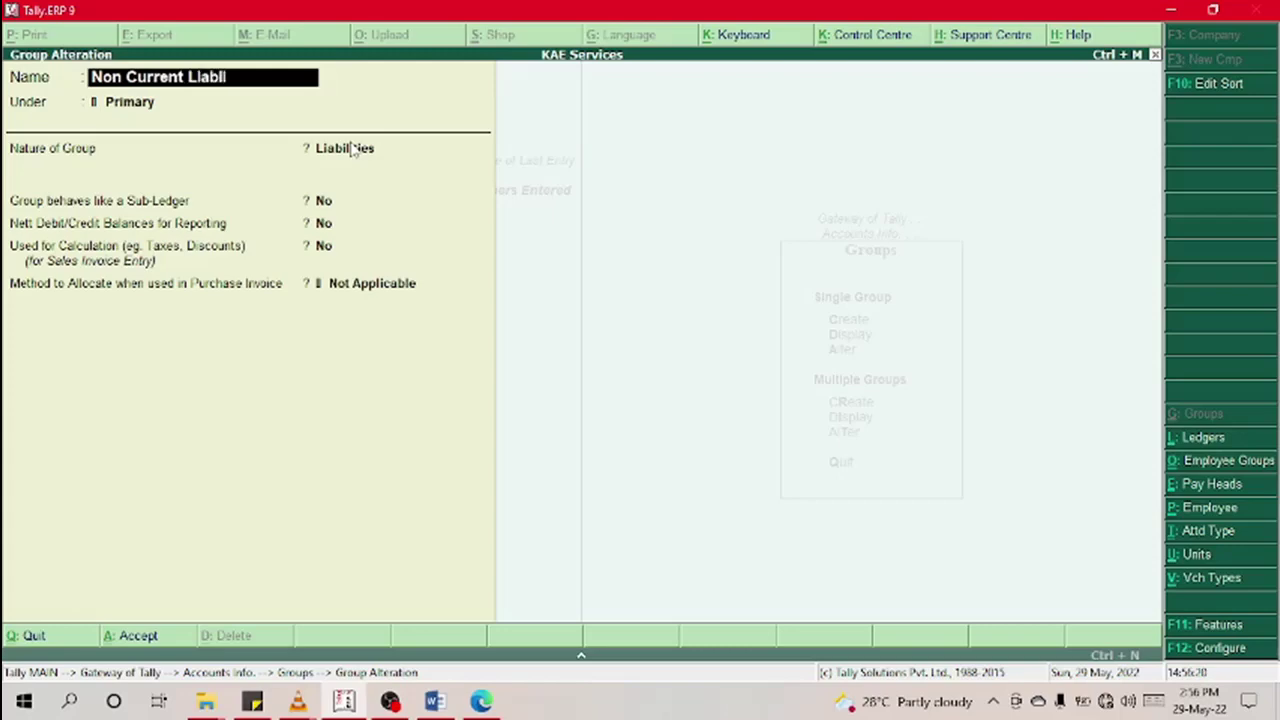
{"action": "type", "text": "ties"}
{"action": "key", "text": "Return"}
{"action": "key", "text": "Return"}
{"action": "key", "text": "Return"}
{"action": "key", "text": "Return"}
{"action": "key", "text": "Return"}
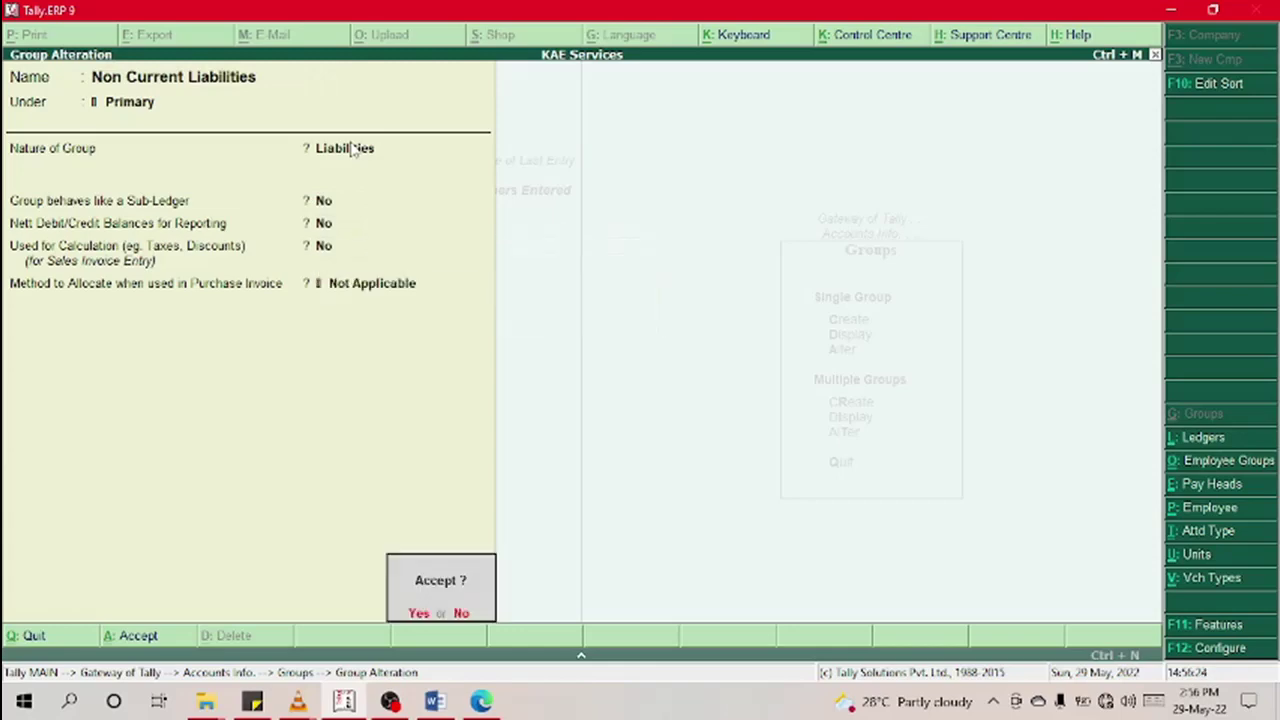
{"action": "key", "text": "Return"}
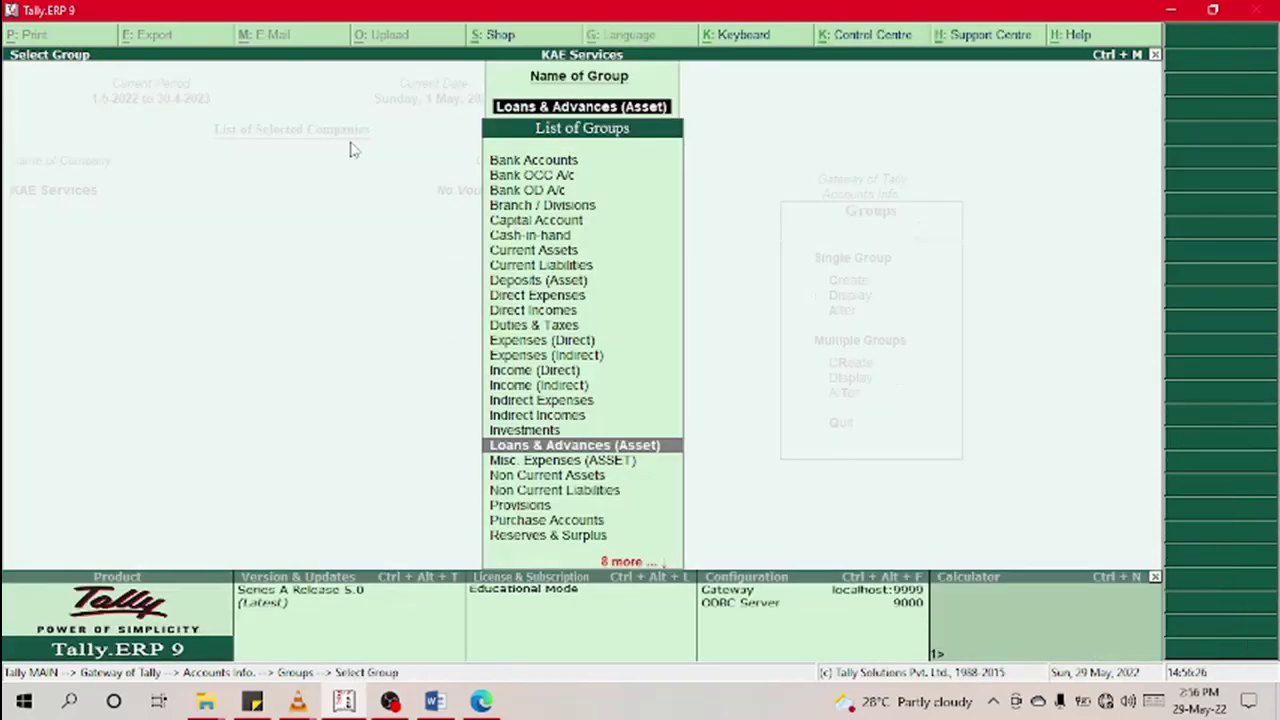
Step: Review the group list, then exit alteration and start a new single group
{"action": "key", "text": "Down"}
{"action": "key", "text": "Down"}
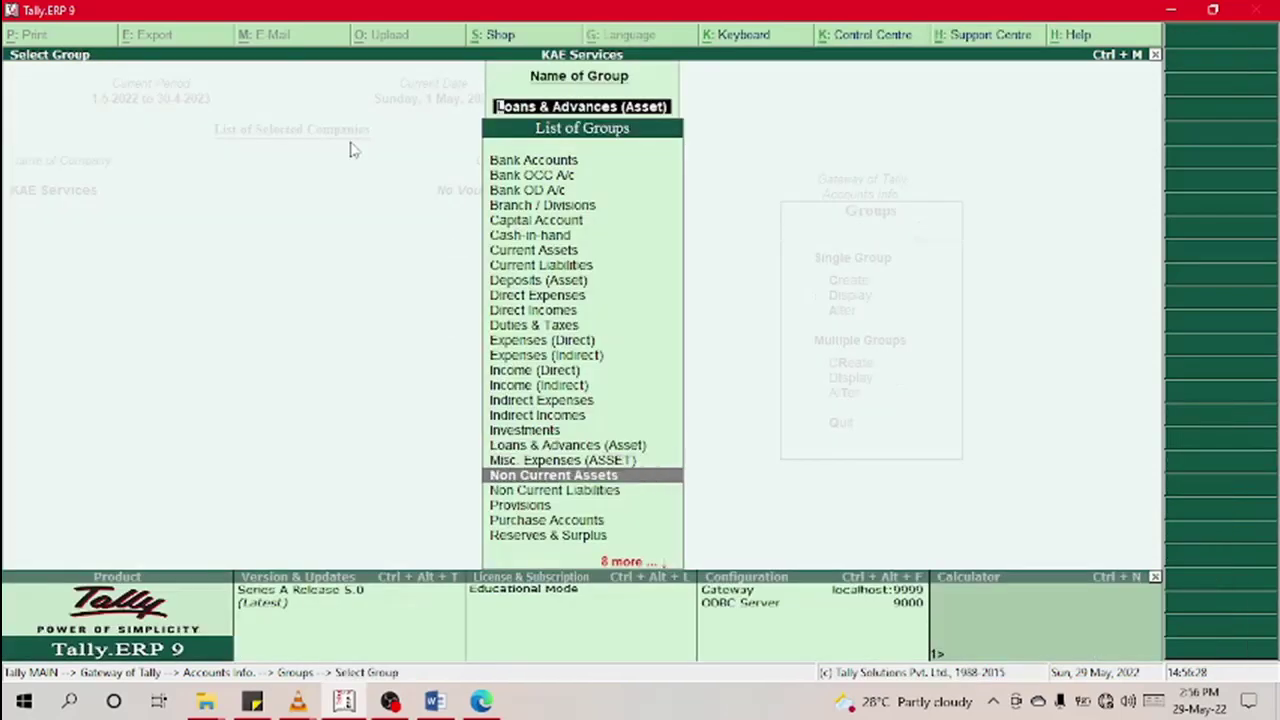
{"action": "key", "text": "Down"}
{"action": "key", "text": "Down"}
{"action": "key", "text": "Down"}
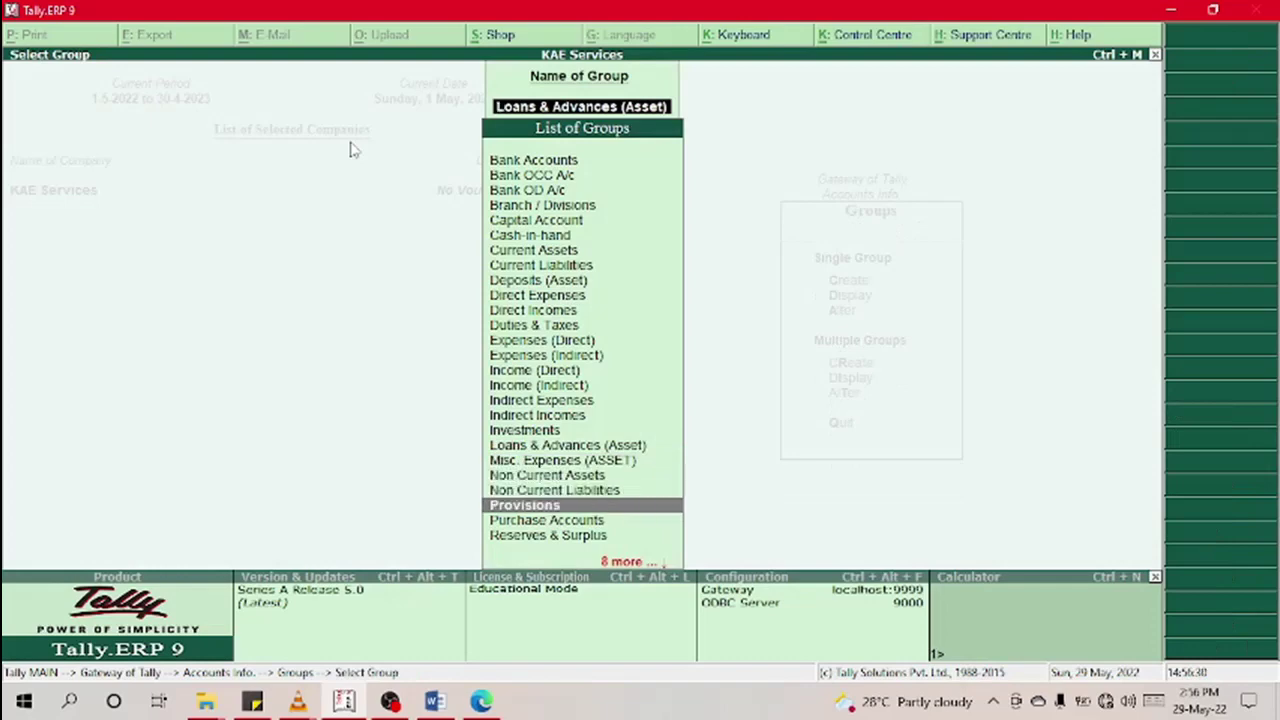
{"action": "key", "text": "Down"}
{"action": "key", "text": "Down"}
{"action": "key", "text": "Down"}
{"action": "key", "text": "Down"}
{"action": "key", "text": "Down"}
{"action": "key", "text": "Down"}
{"action": "key", "text": "Down"}
{"action": "key", "text": "Down"}
{"action": "key", "text": "Down"}
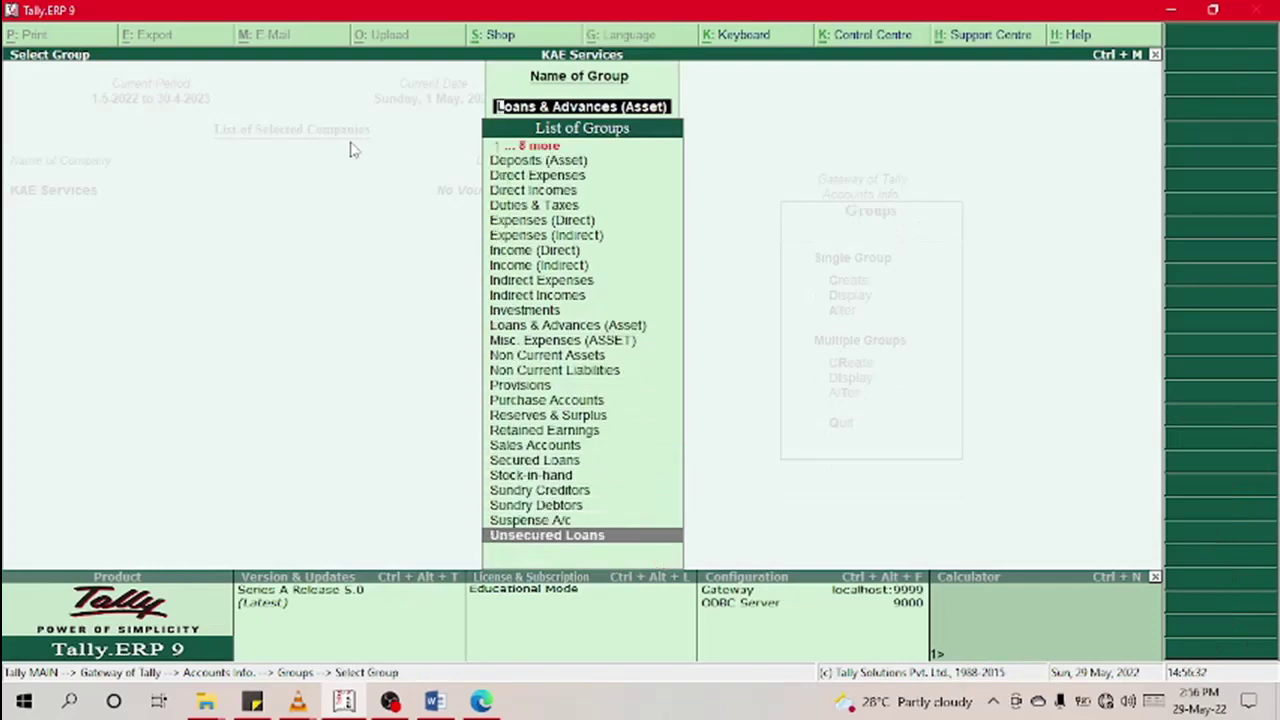
{"action": "key", "text": "Up"}
{"action": "key", "text": "Up"}
{"action": "key", "text": "Up"}
{"action": "key", "text": "Up"}
{"action": "key", "text": "Up"}
{"action": "key", "text": "Up"}
{"action": "key", "text": "Up"}
{"action": "key", "text": "Up"}
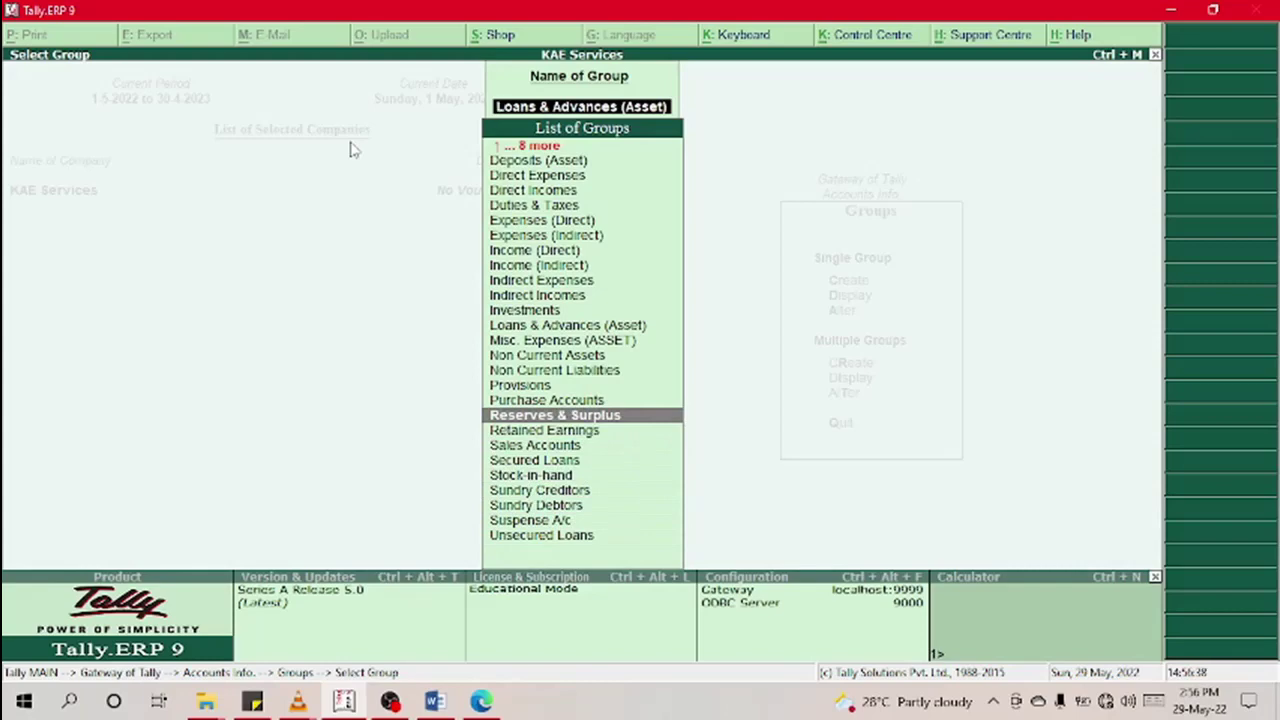
{"action": "key", "text": "Escape"}
{"action": "key", "text": "Escape"}
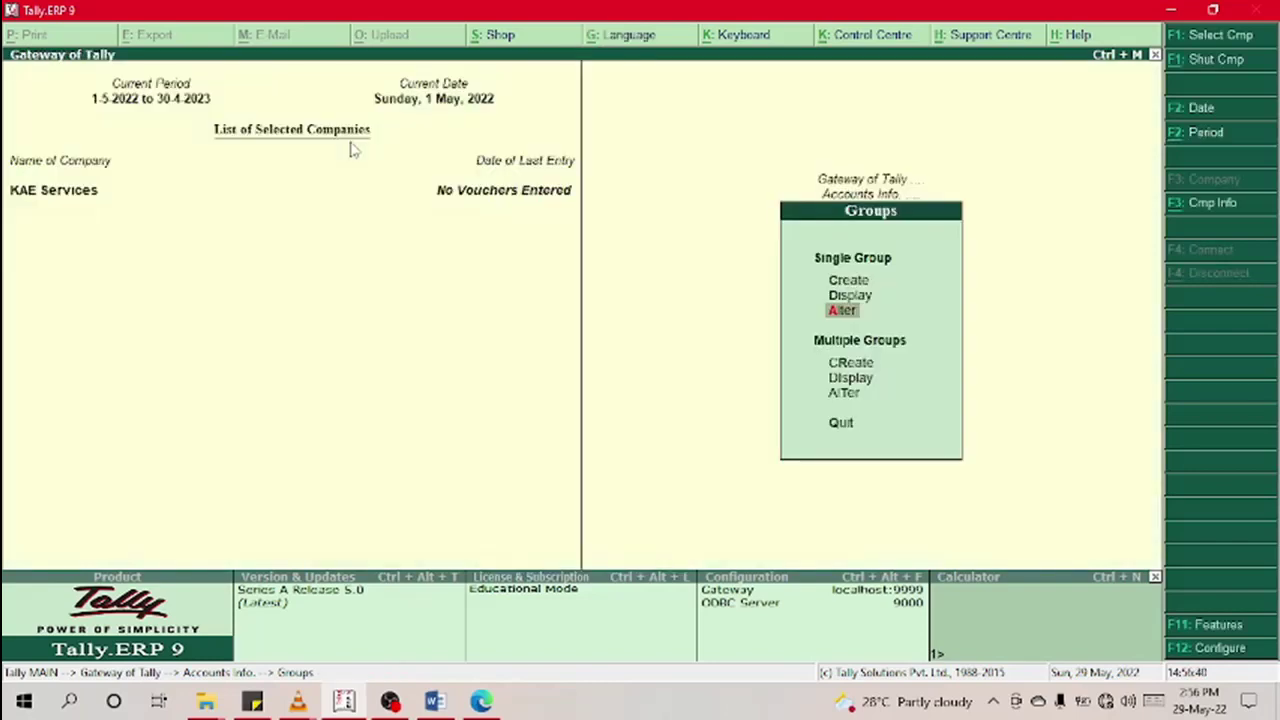
{"action": "key", "text": "Up"}
{"action": "key", "text": "Up"}
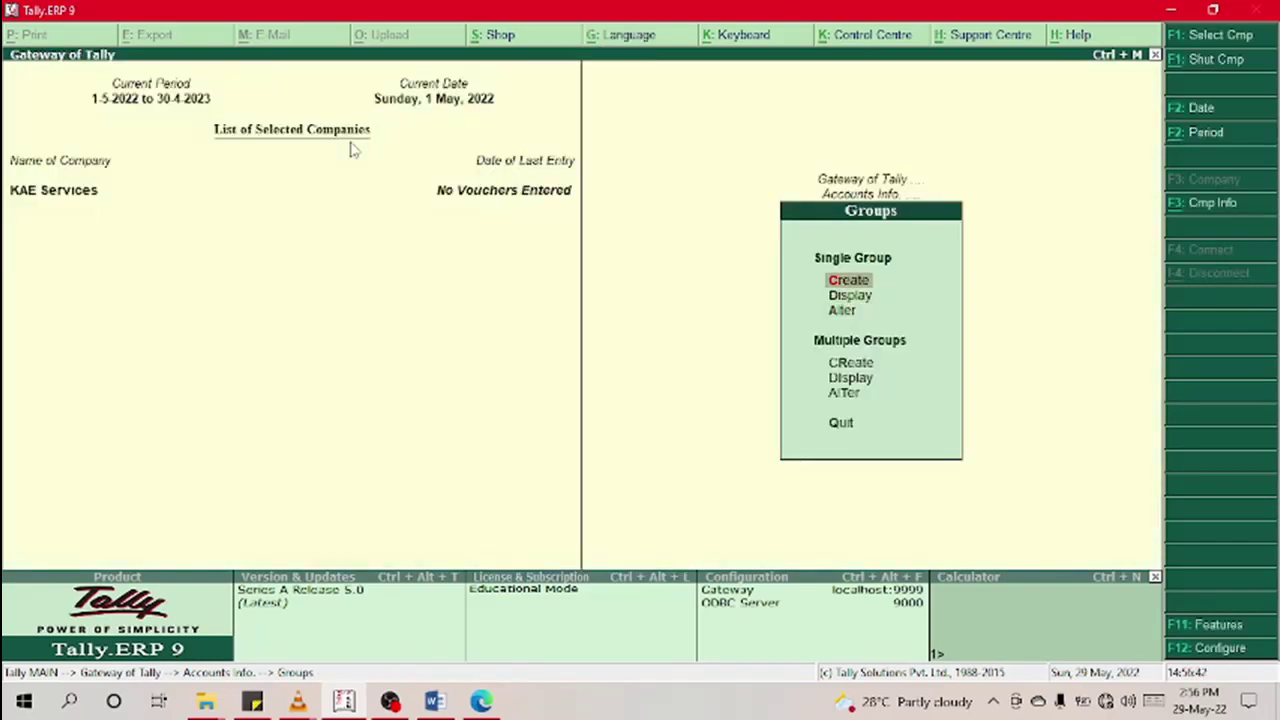
{"action": "key", "text": "Return"}
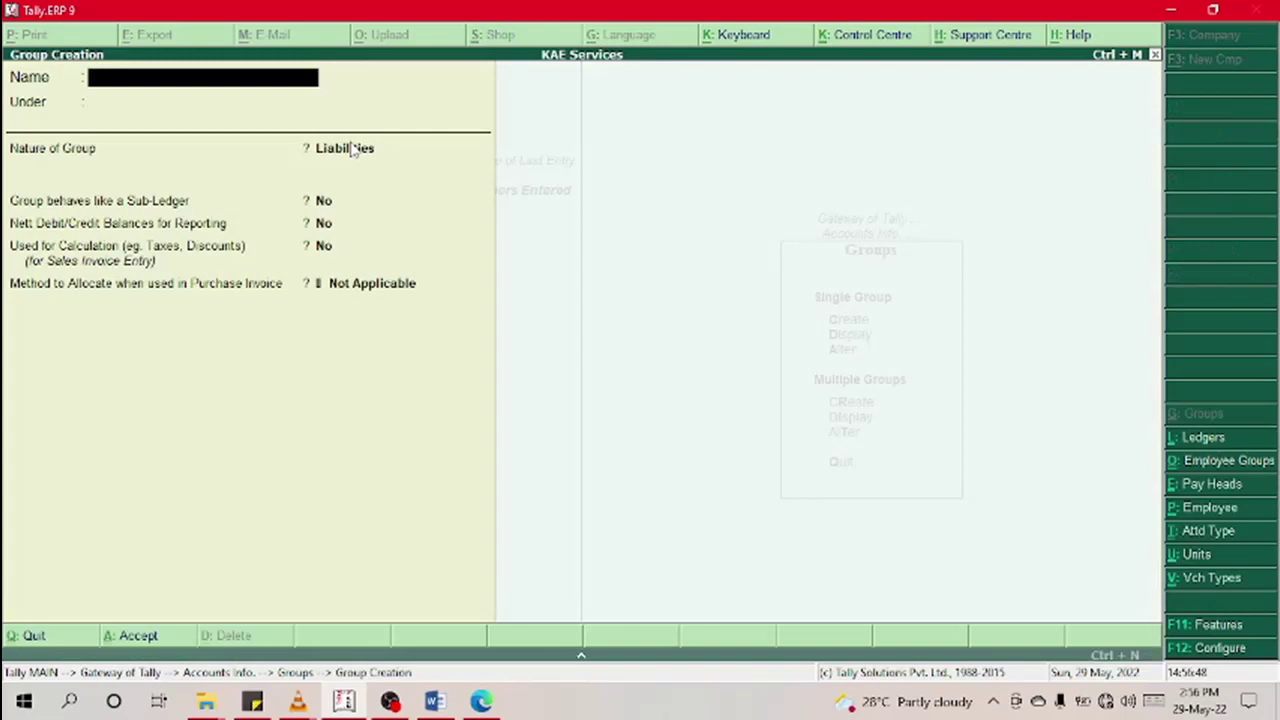
Step: Name the new group PPE and set its parent to Non Current Assets
{"action": "type", "text": "PPE"}
{"action": "key", "text": "Return"}
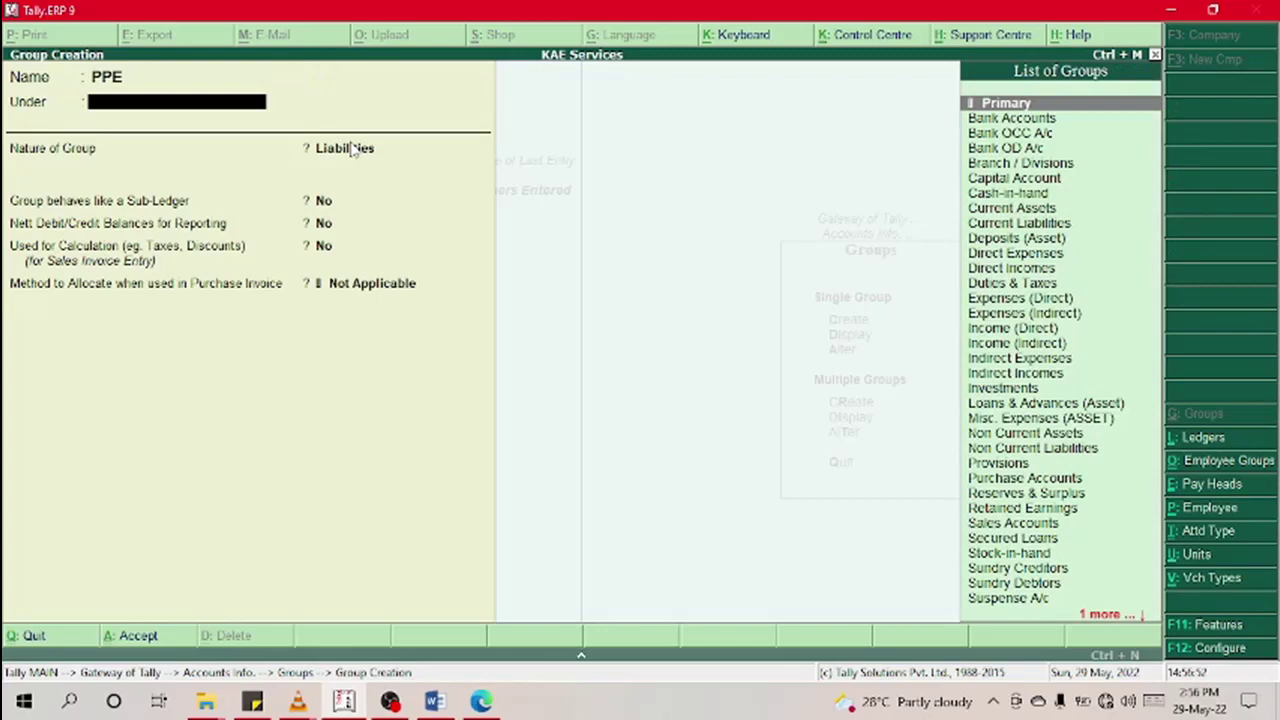
{"action": "key", "text": "Down"}
{"action": "key", "text": "Down"}
{"action": "key", "text": "Down"}
{"action": "key", "text": "Down"}
{"action": "key", "text": "Down"}
{"action": "key", "text": "Down"}
{"action": "key", "text": "Down"}
{"action": "key", "text": "Down"}
{"action": "key", "text": "Down"}
{"action": "key", "text": "Down"}
{"action": "key", "text": "Down"}
{"action": "key", "text": "Down"}
{"action": "key", "text": "Down"}
{"action": "key", "text": "Down"}
{"action": "key", "text": "Down"}
{"action": "key", "text": "Down"}
{"action": "key", "text": "Down"}
{"action": "key", "text": "Down"}
{"action": "key", "text": "Down"}
{"action": "key", "text": "Down"}
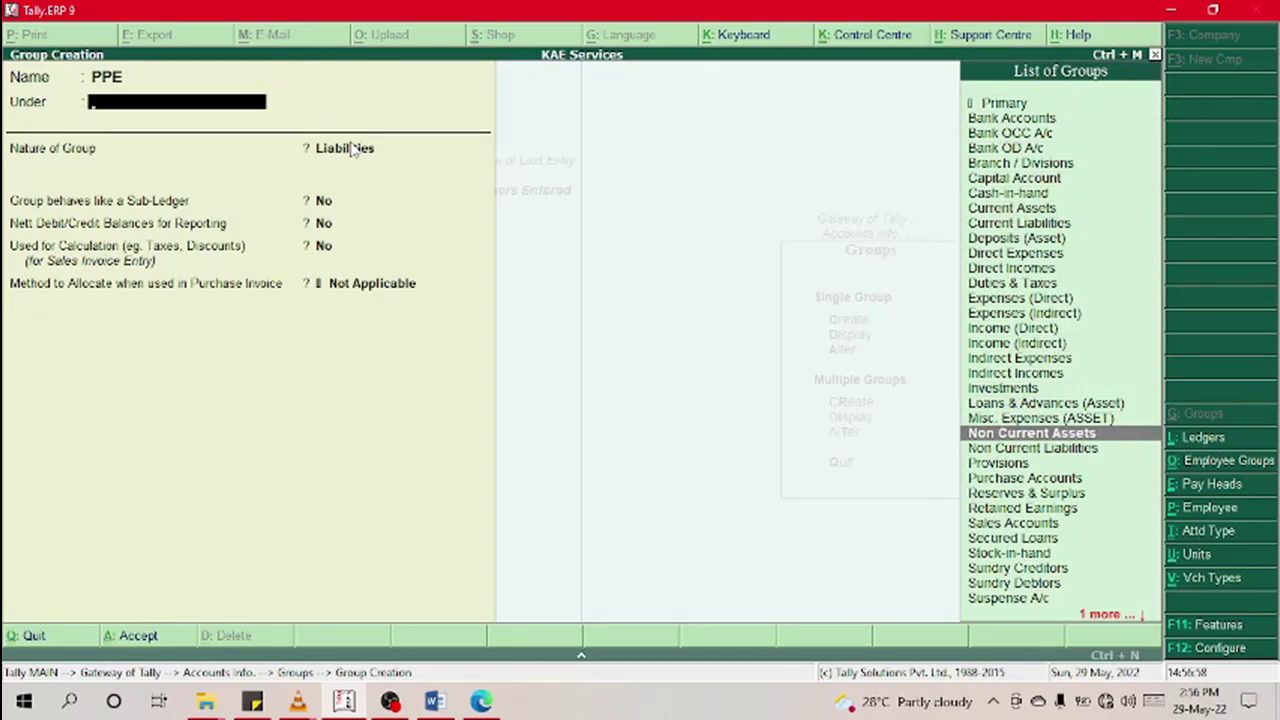
{"action": "key", "text": "Up"}
{"action": "key", "text": "Up"}
{"action": "key", "text": "Up"}
{"action": "key", "text": "Up"}
{"action": "key", "text": "Up"}
{"action": "key", "text": "Up"}
{"action": "key", "text": "Up"}
{"action": "key", "text": "Up"}
{"action": "key", "text": "Up"}
{"action": "key", "text": "Up"}
{"action": "key", "text": "Up"}
{"action": "key", "text": "Up"}
{"action": "key", "text": "Up"}
{"action": "key", "text": "Up"}
{"action": "key", "text": "Up"}
{"action": "key", "text": "Up"}
{"action": "key", "text": "Up"}
{"action": "key", "text": "Up"}
{"action": "key", "text": "Up"}
{"action": "key", "text": "Up"}
{"action": "key", "text": "Up"}
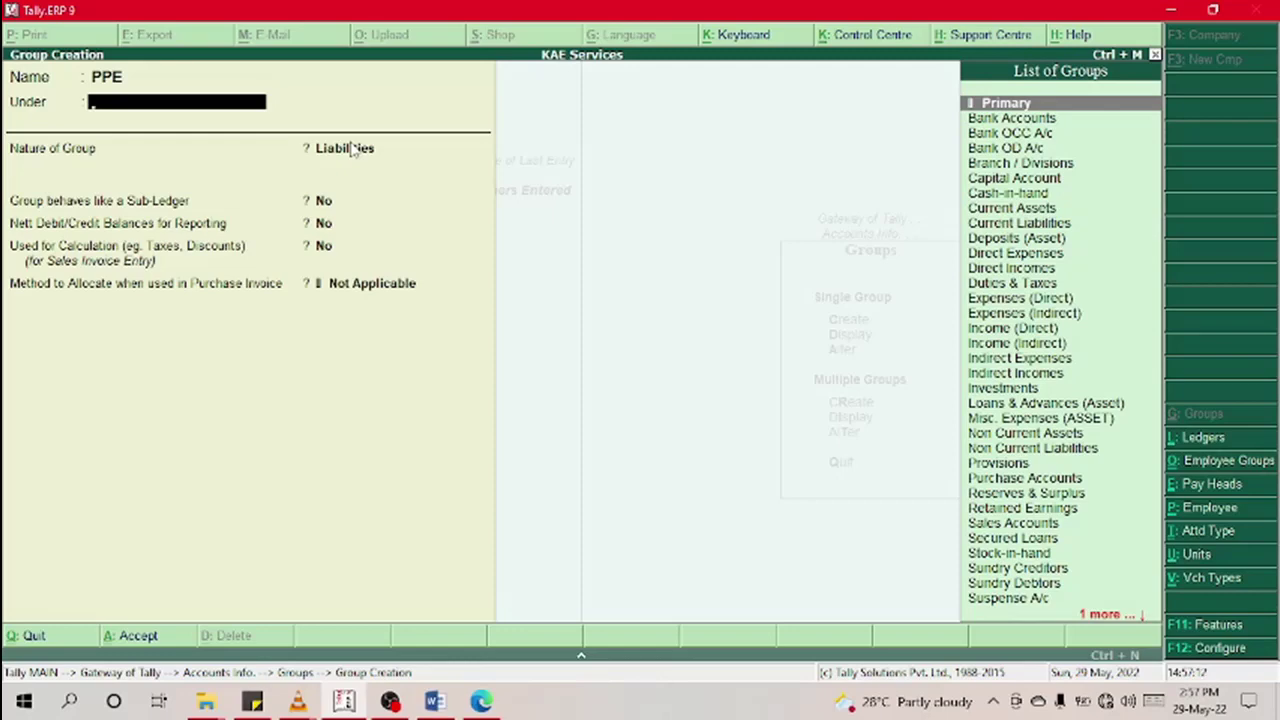
{"action": "key", "text": "Down"}
{"action": "key", "text": "Down"}
{"action": "key", "text": "Down"}
{"action": "key", "text": "Down"}
{"action": "key", "text": "Down"}
{"action": "key", "text": "Down"}
{"action": "key", "text": "Down"}
{"action": "key", "text": "Down"}
{"action": "key", "text": "Down"}
{"action": "key", "text": "Down"}
{"action": "key", "text": "Down"}
{"action": "key", "text": "Down"}
{"action": "key", "text": "Down"}
{"action": "key", "text": "Down"}
{"action": "key", "text": "Down"}
{"action": "key", "text": "Down"}
{"action": "key", "text": "Down"}
{"action": "key", "text": "Down"}
{"action": "key", "text": "Down"}
{"action": "key", "text": "Down"}
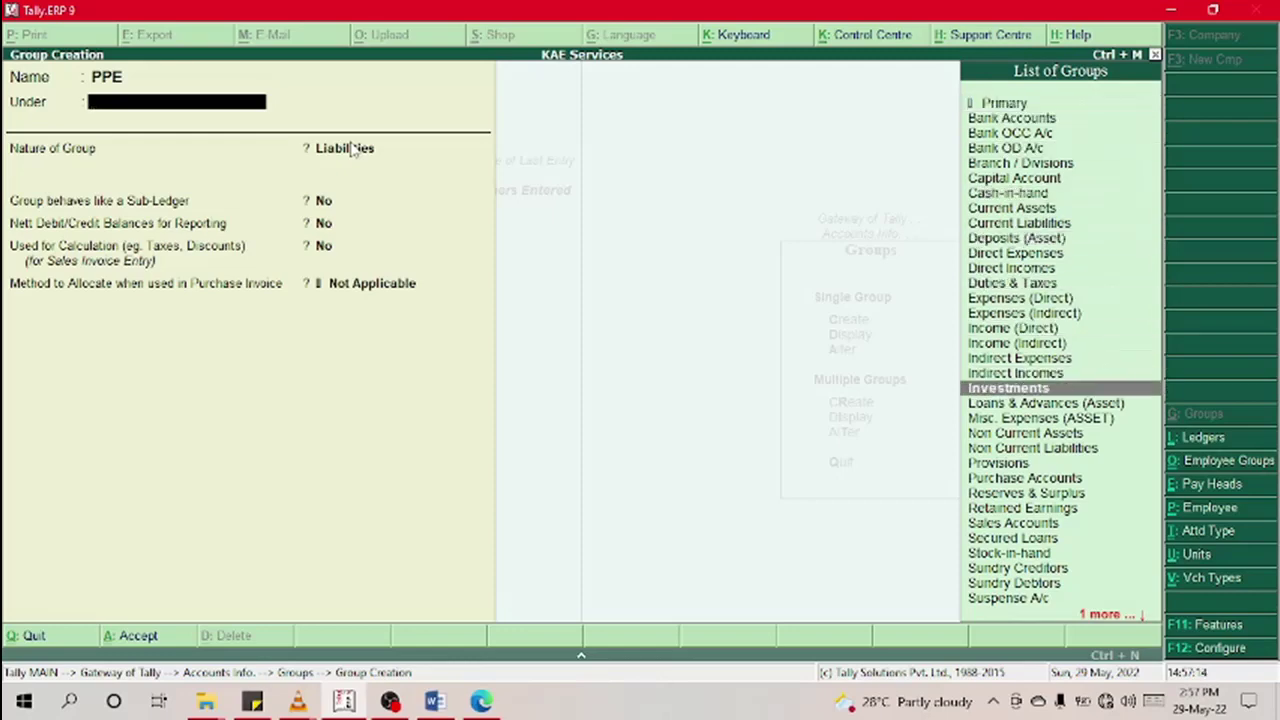
{"action": "key", "text": "Down"}
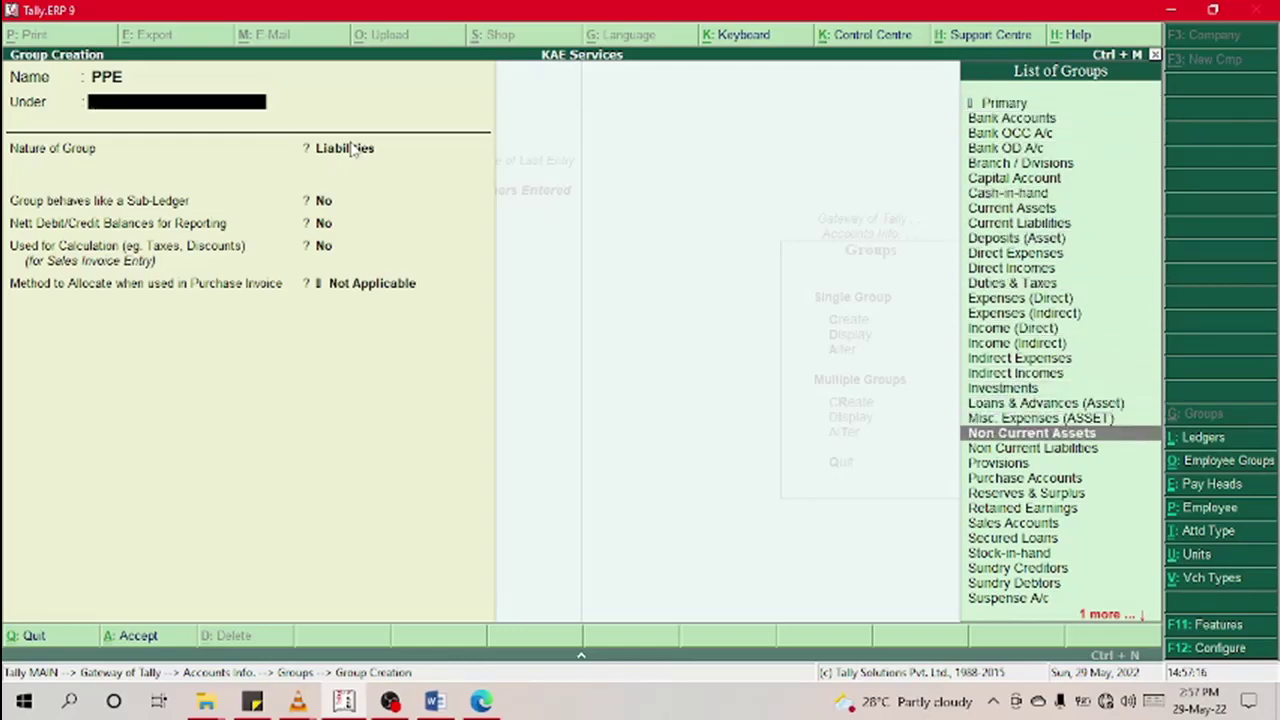
{"action": "key", "text": "Return"}
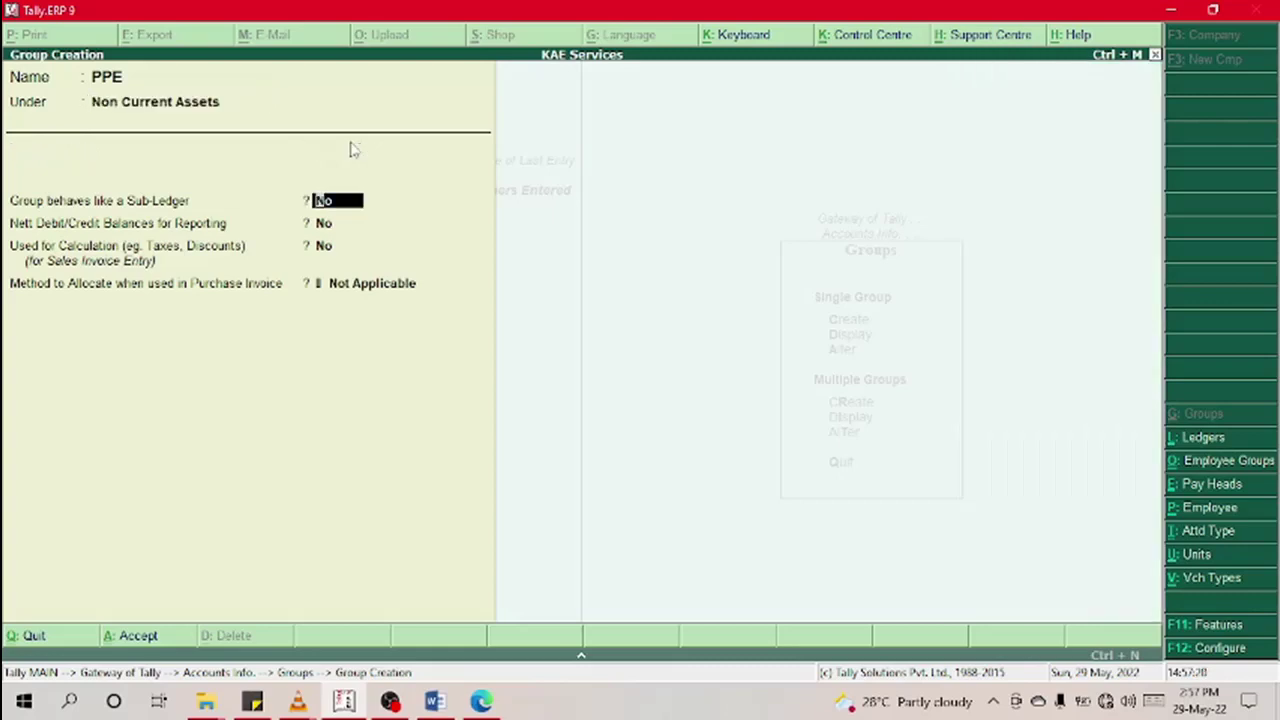
Step: Accept the PPE group and quit the blank creation form to the Groups menu
{"action": "key", "text": "Return"}
{"action": "key", "text": "Return"}
{"action": "key", "text": "Return"}
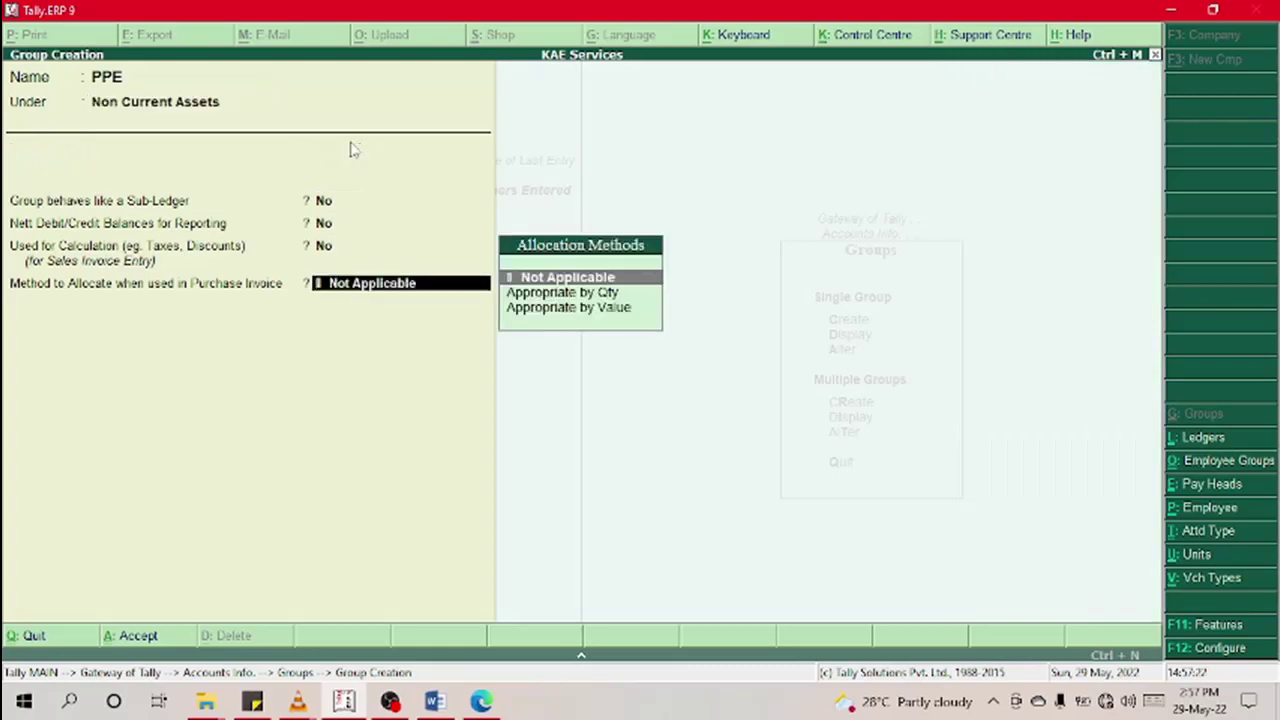
{"action": "key", "text": "Return"}
{"action": "key", "text": "Return"}
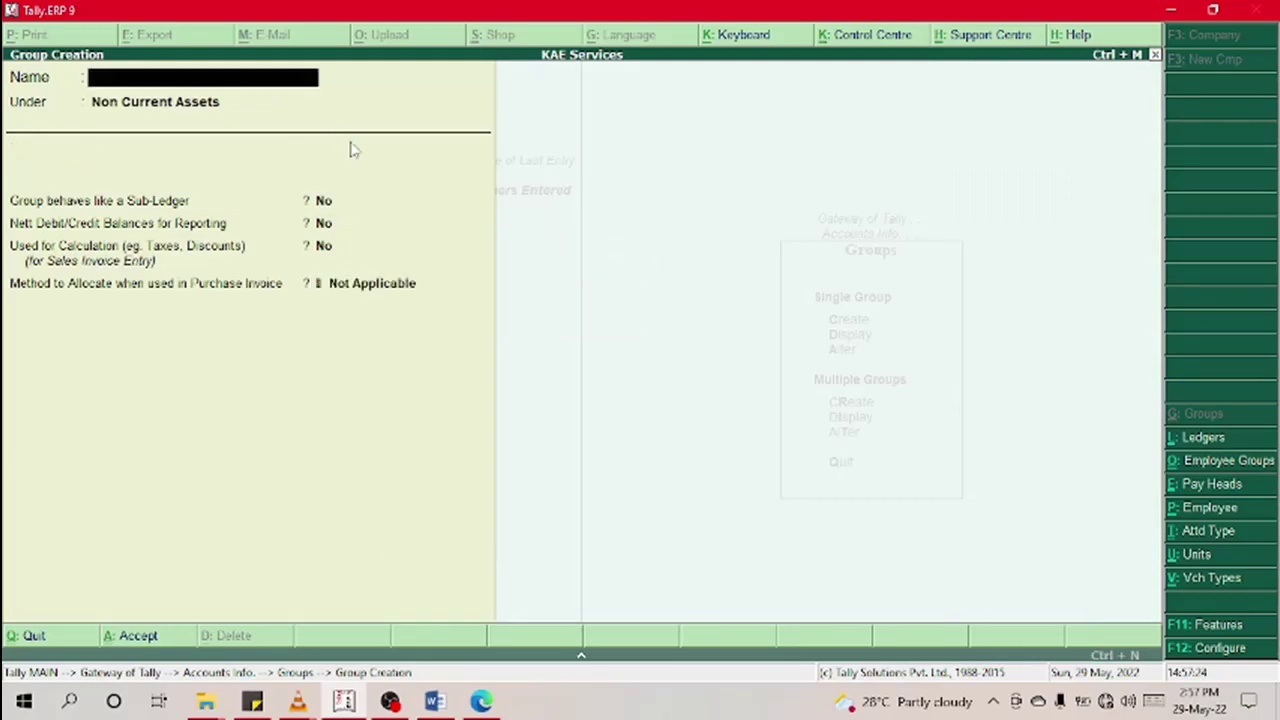
{"action": "key", "text": "Escape"}
{"action": "key", "text": "Return"}
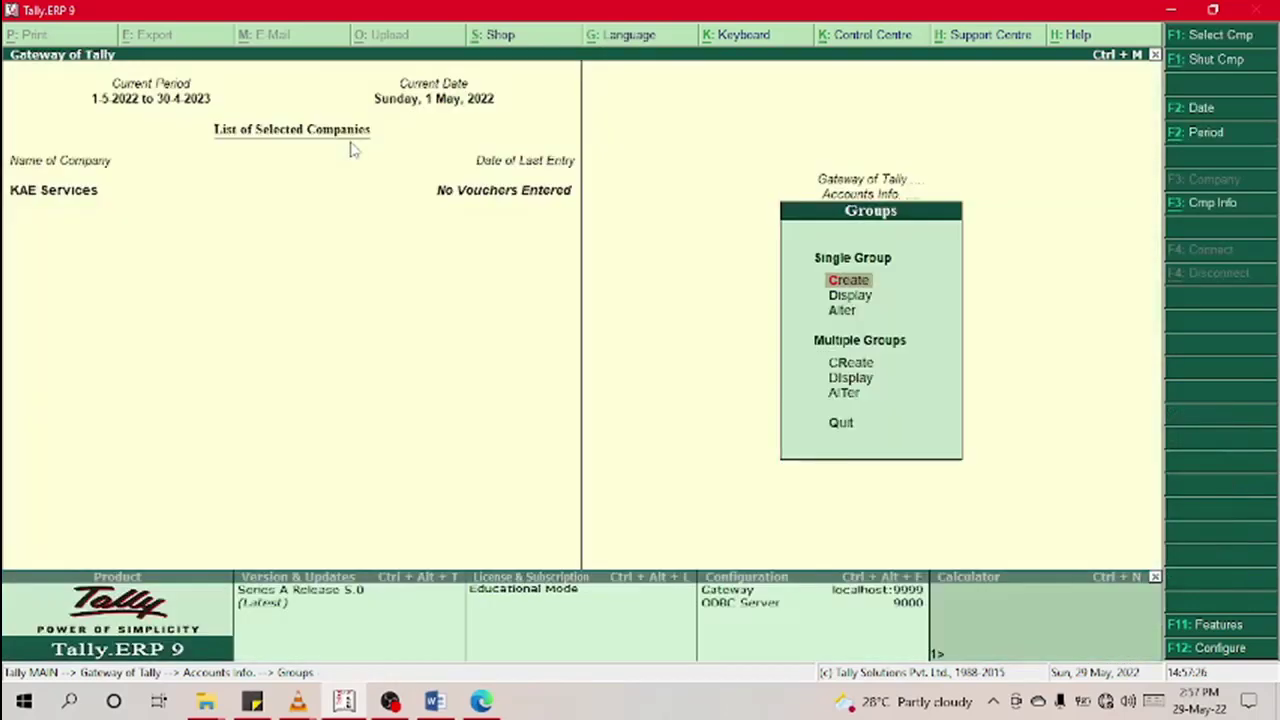
Step: Start Multiple Groups creation with PPE as the Under group
{"action": "key", "text": "Down"}
{"action": "key", "text": "Down"}
{"action": "key", "text": "Down"}
{"action": "key", "text": "Down"}
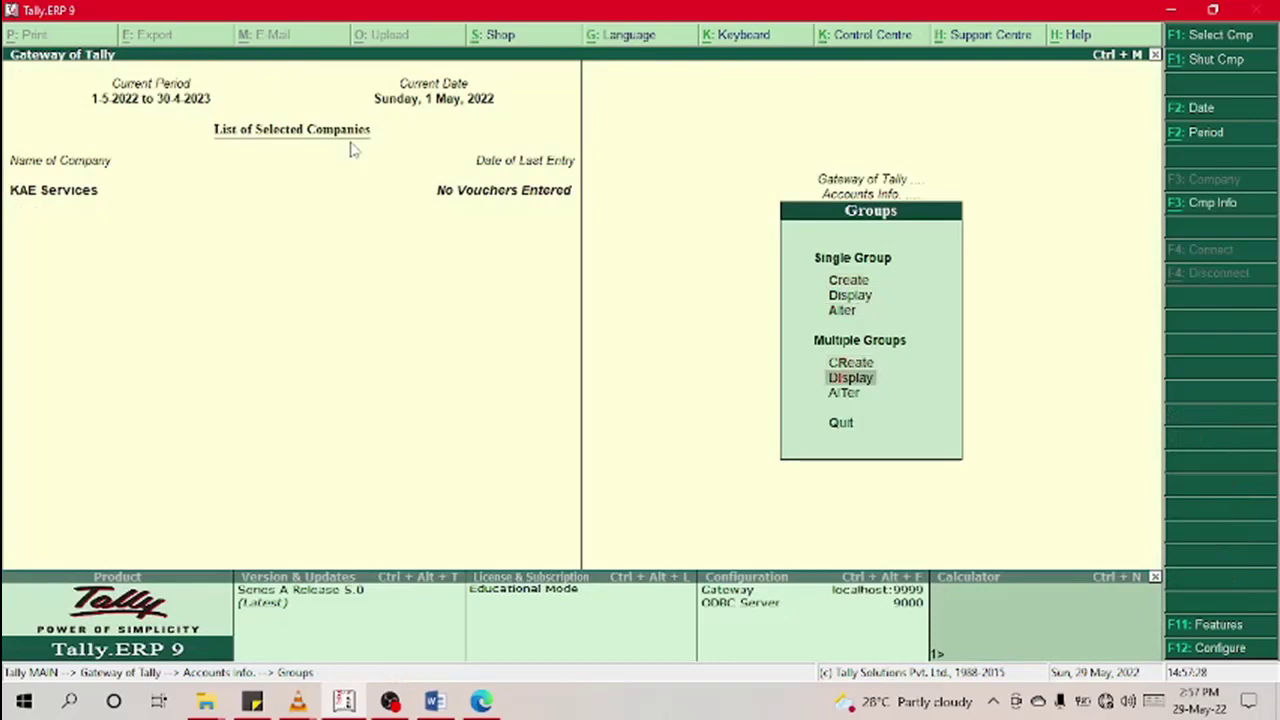
{"action": "key", "text": "Up"}
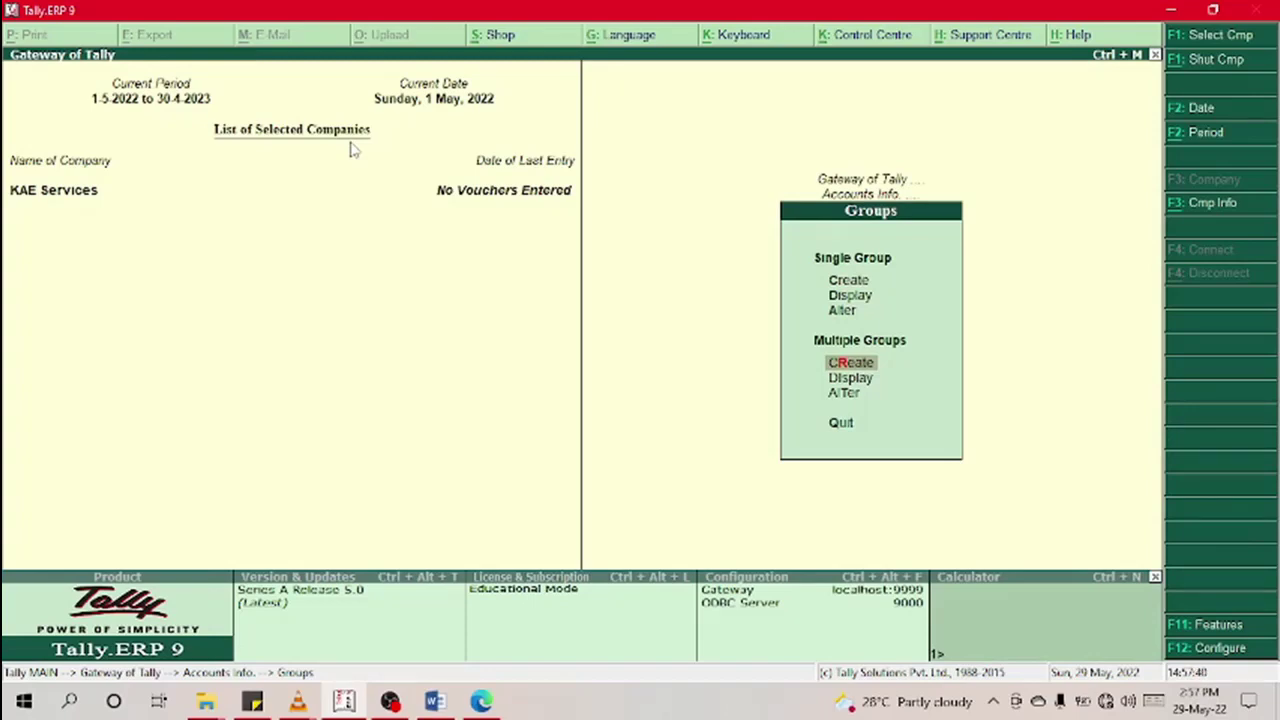
{"action": "key", "text": "Return"}
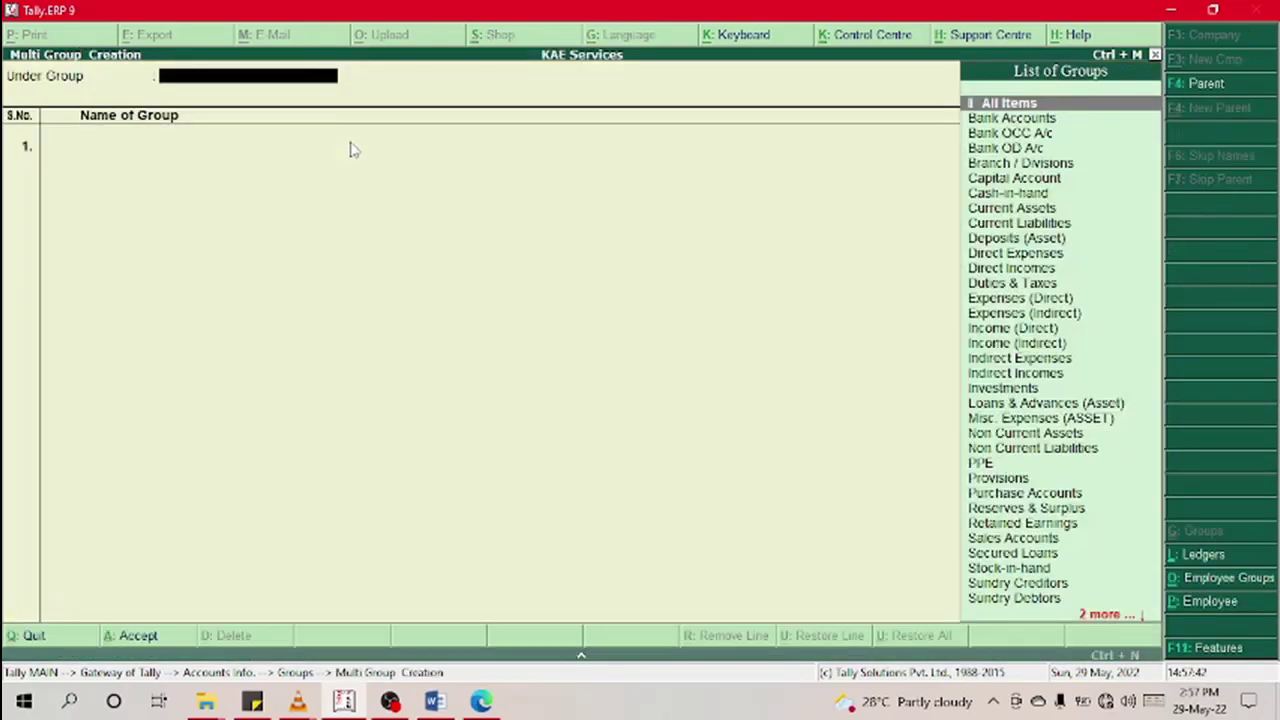
{"action": "type", "text": "P"}
{"action": "key", "text": "Down"}
{"action": "key", "text": "Up"}
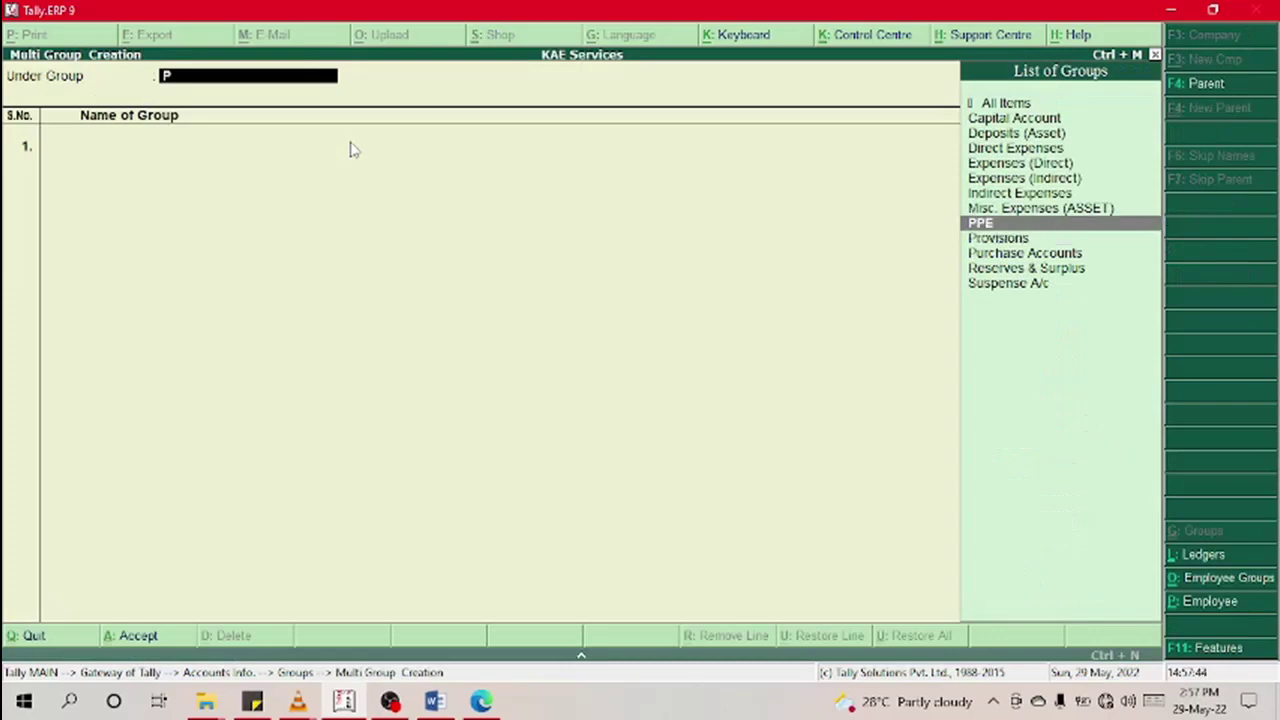
{"action": "key", "text": "Return"}
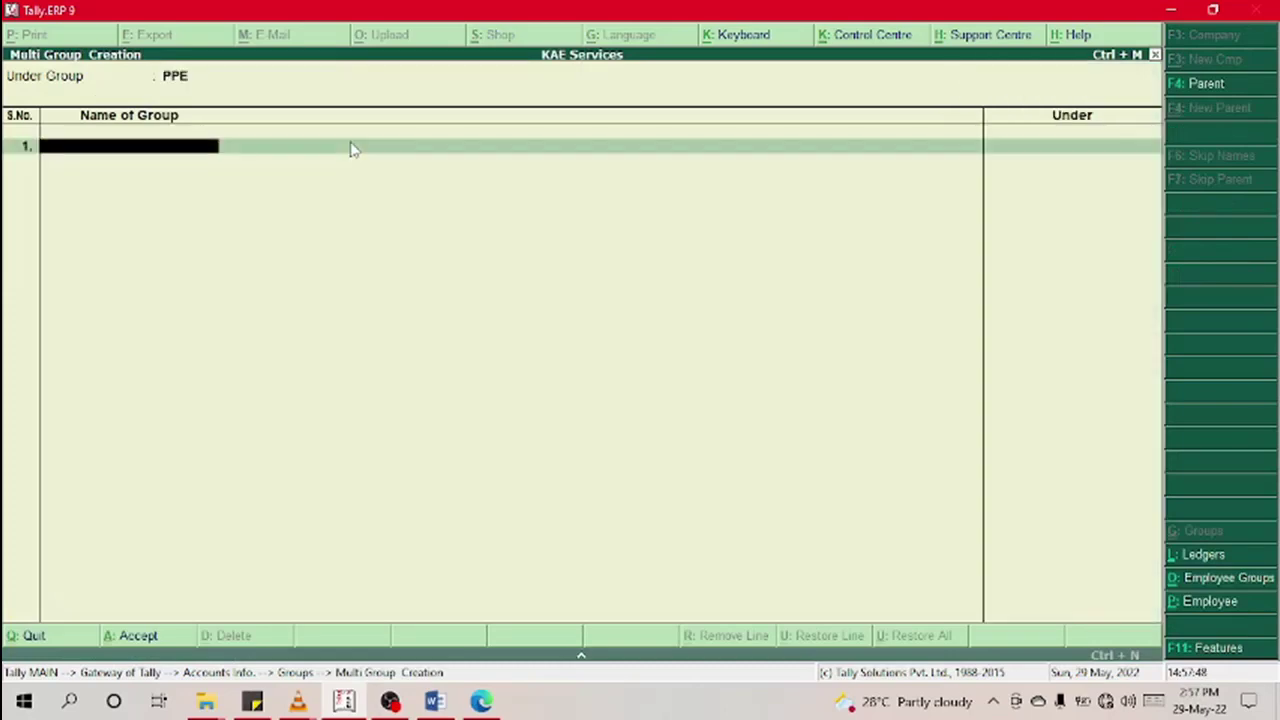
Step: Enter Property, Plant and Equipment as the three new groups
{"action": "type", "text": "Property"}
{"action": "key", "text": "Return"}
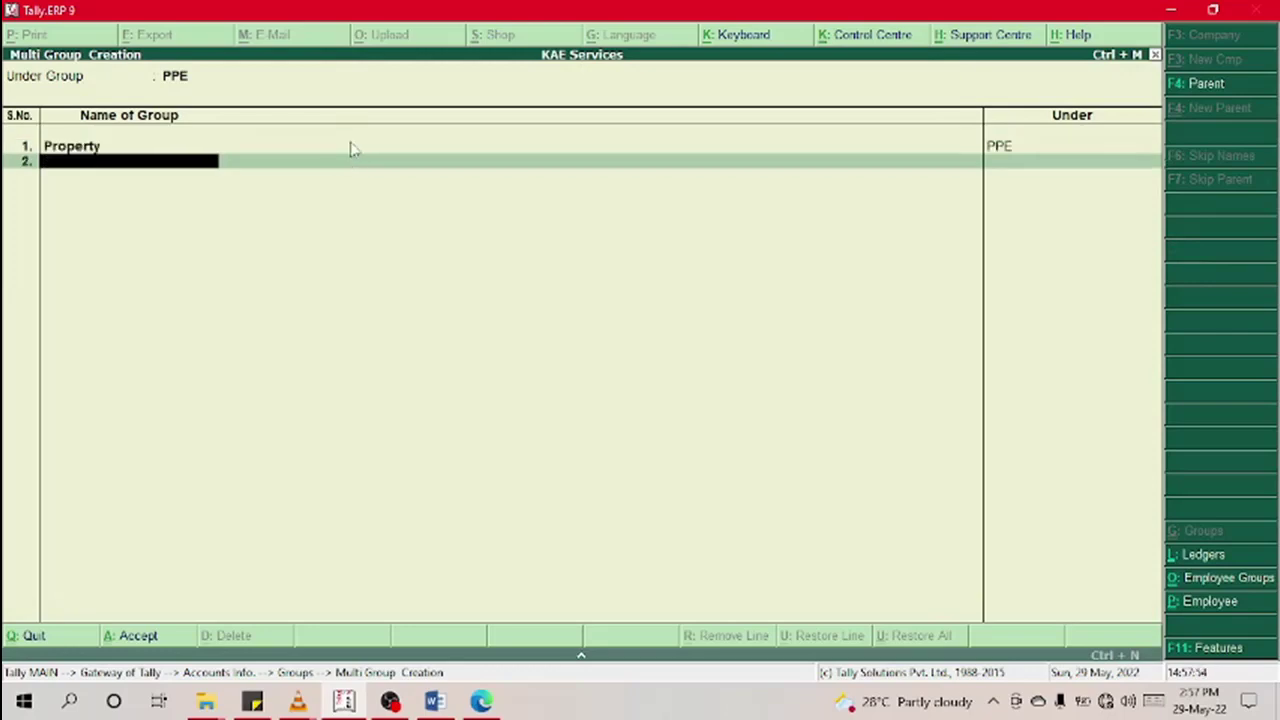
{"action": "type", "text": "Plant"}
{"action": "key", "text": "Return"}
{"action": "key", "text": "Return"}
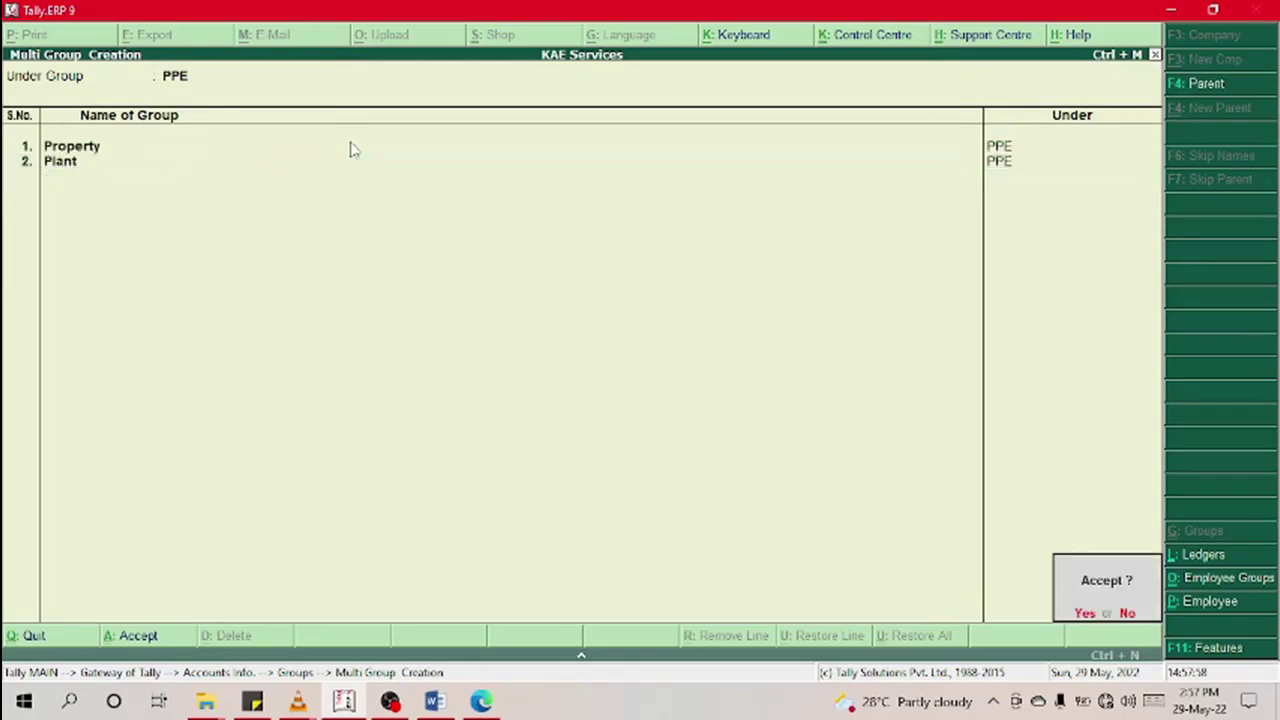
{"action": "key", "text": "n"}
{"action": "key", "text": "Down"}
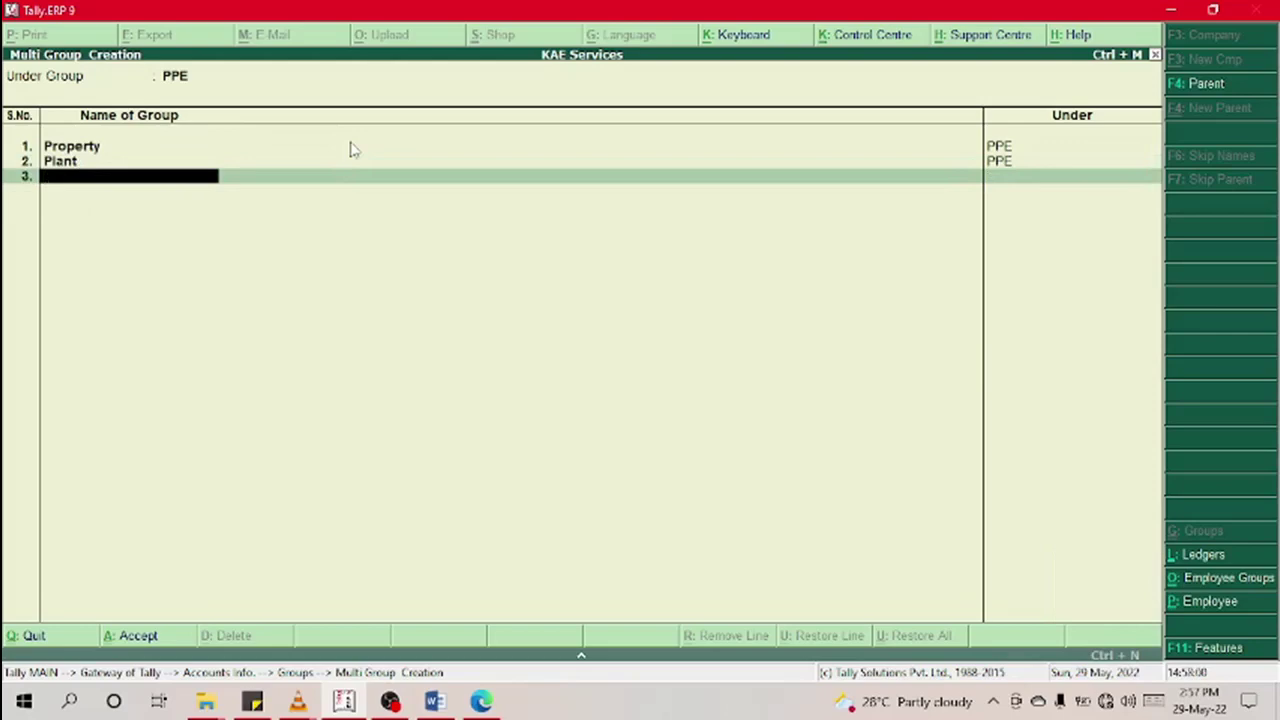
{"action": "type", "text": "Equipment"}
{"action": "key", "text": "Return"}
{"action": "key", "text": "Return"}
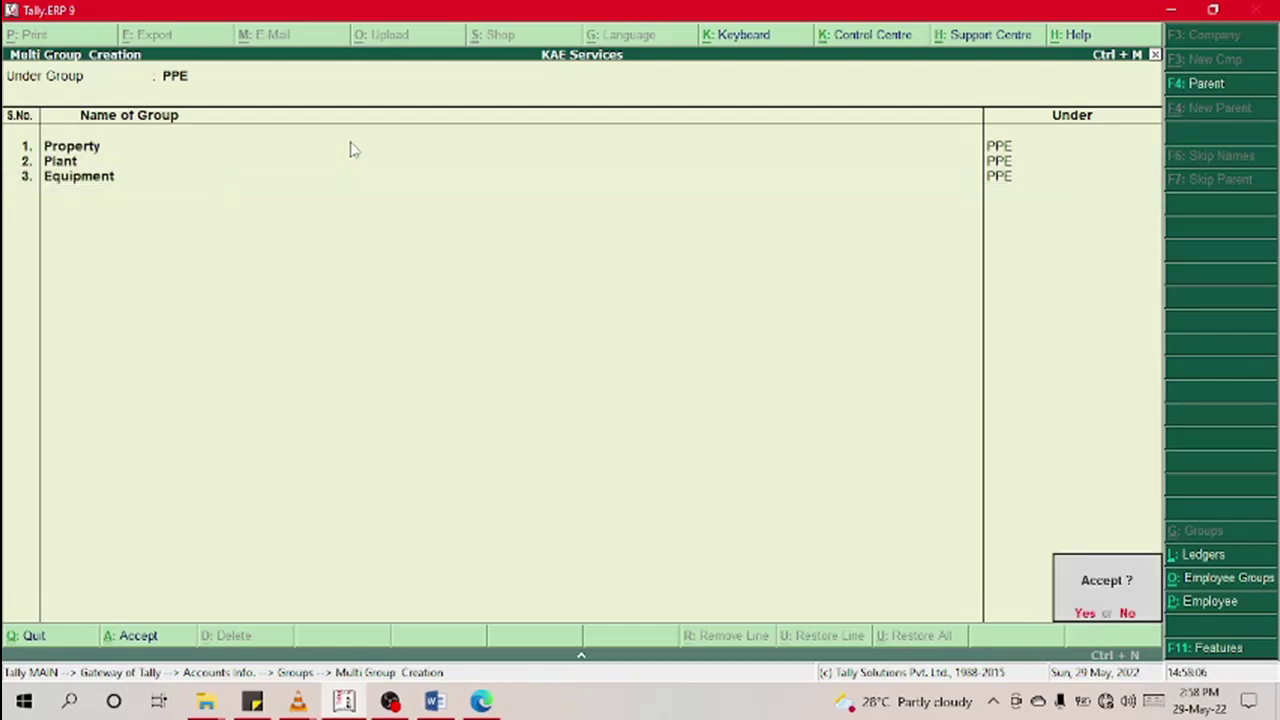
{"action": "key", "text": "Return"}
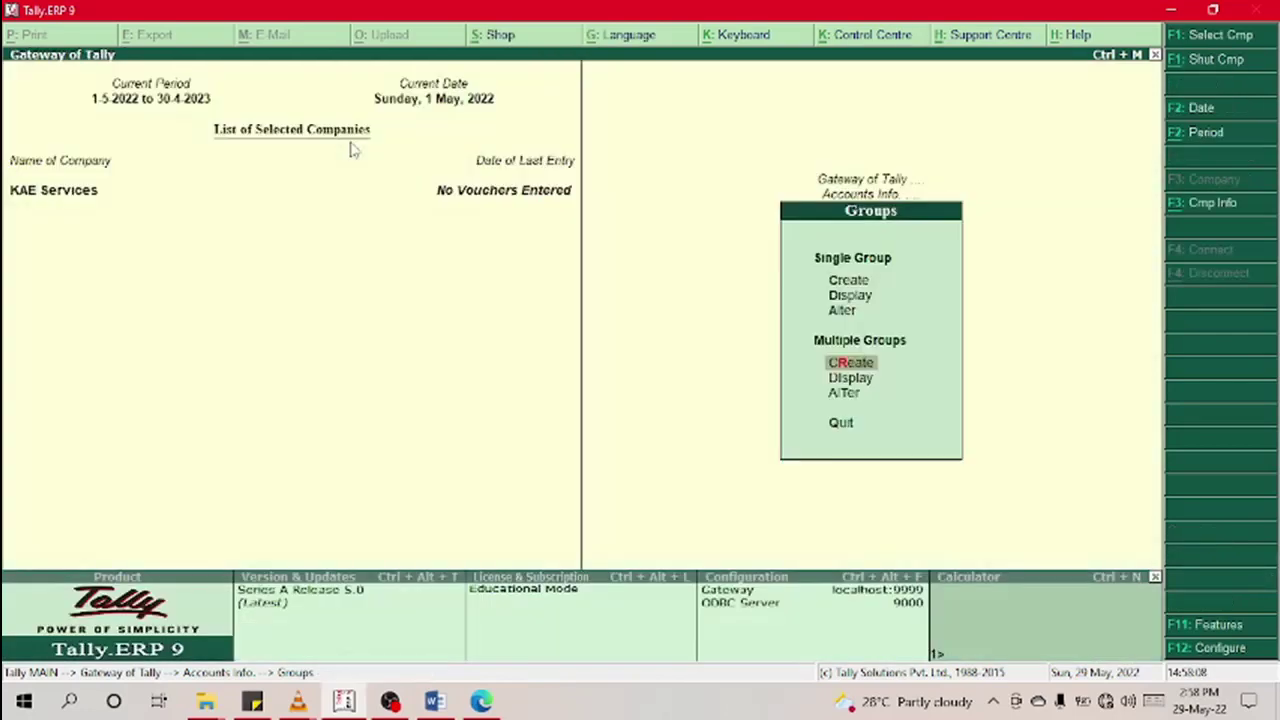
{"action": "key", "text": "Down"}
{"action": "key", "text": "Up"}
{"action": "key", "text": "Up"}
{"action": "key", "text": "Up"}
{"action": "key", "text": "Return"}
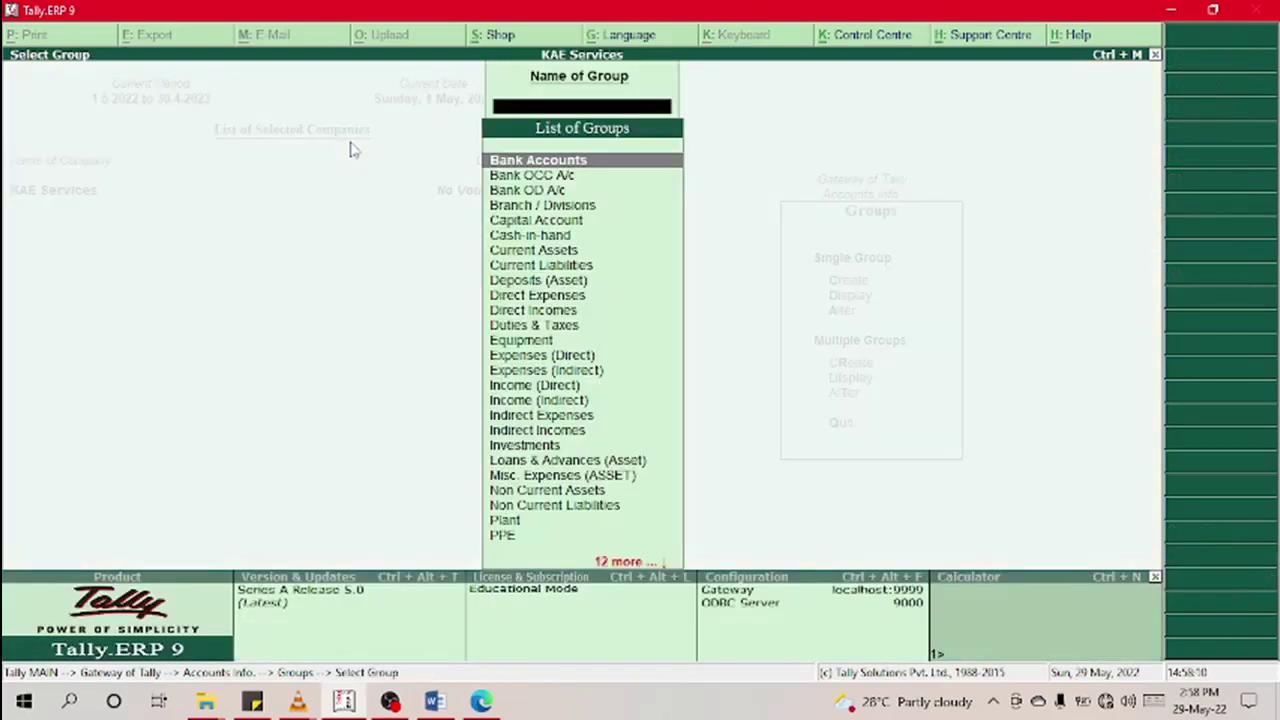
{"action": "key", "text": "Down"}
{"action": "key", "text": "Down"}
{"action": "key", "text": "Down"}
{"action": "key", "text": "Down"}
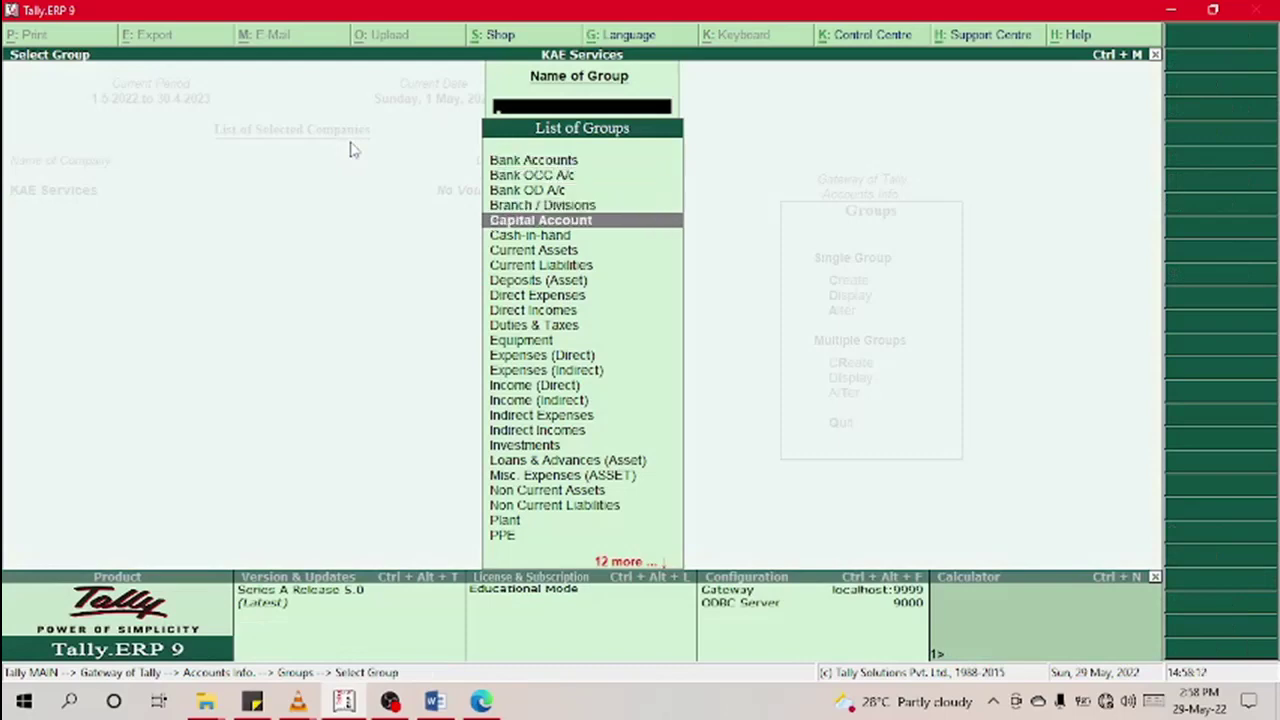
{"action": "key", "text": "Return"}
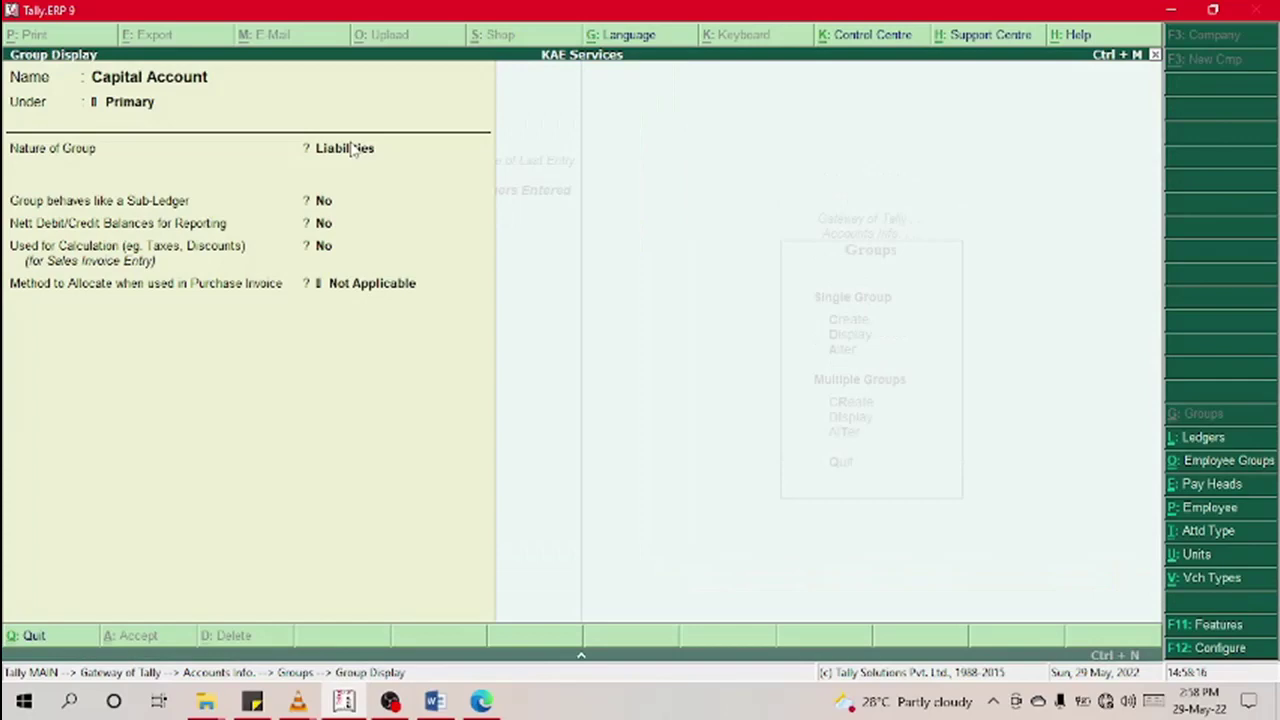
{"action": "key", "text": "Escape"}
{"action": "key", "text": "Escape"}
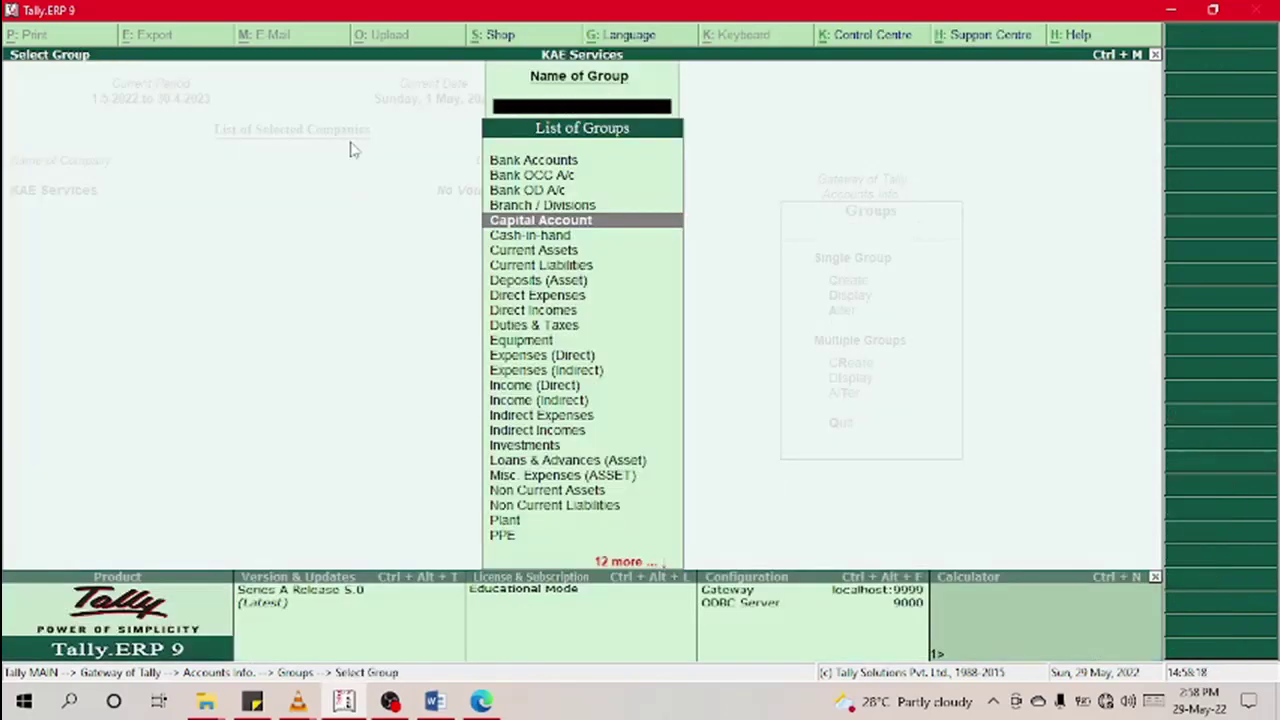
{"action": "key", "text": "Escape"}
{"action": "key", "text": "Down"}
{"action": "key", "text": "Up"}
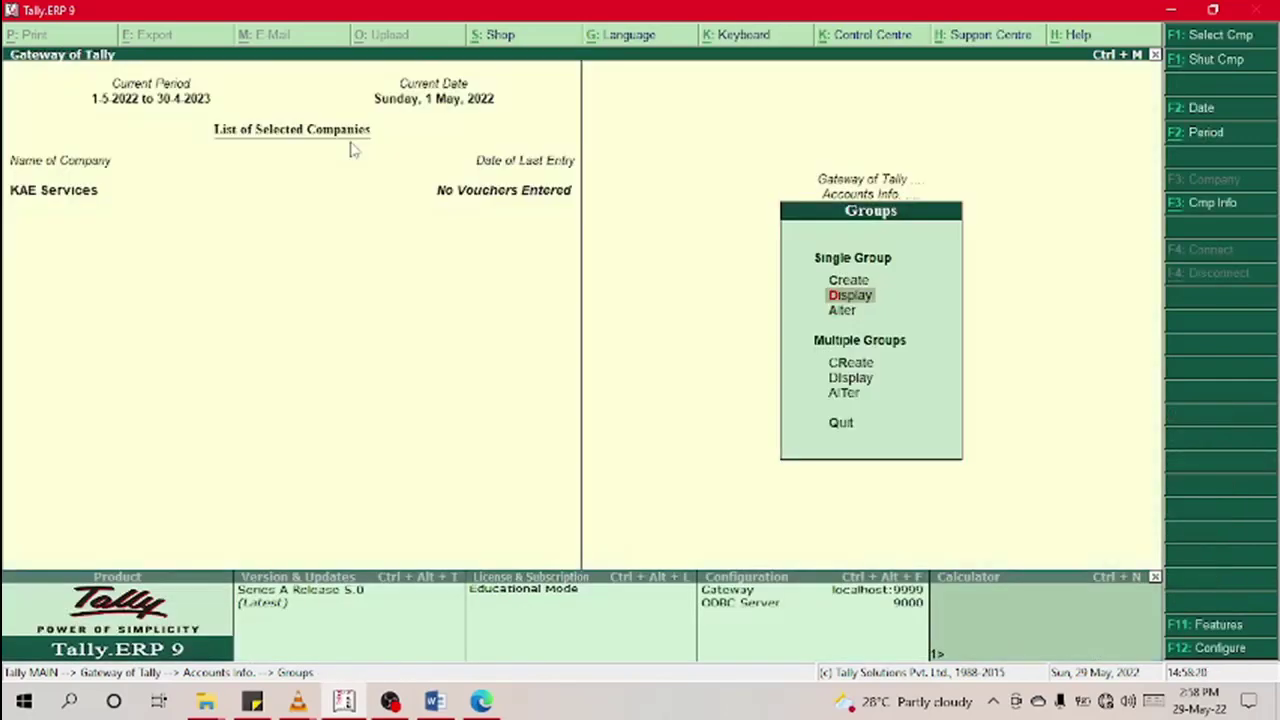
{"action": "key", "text": "Up"}
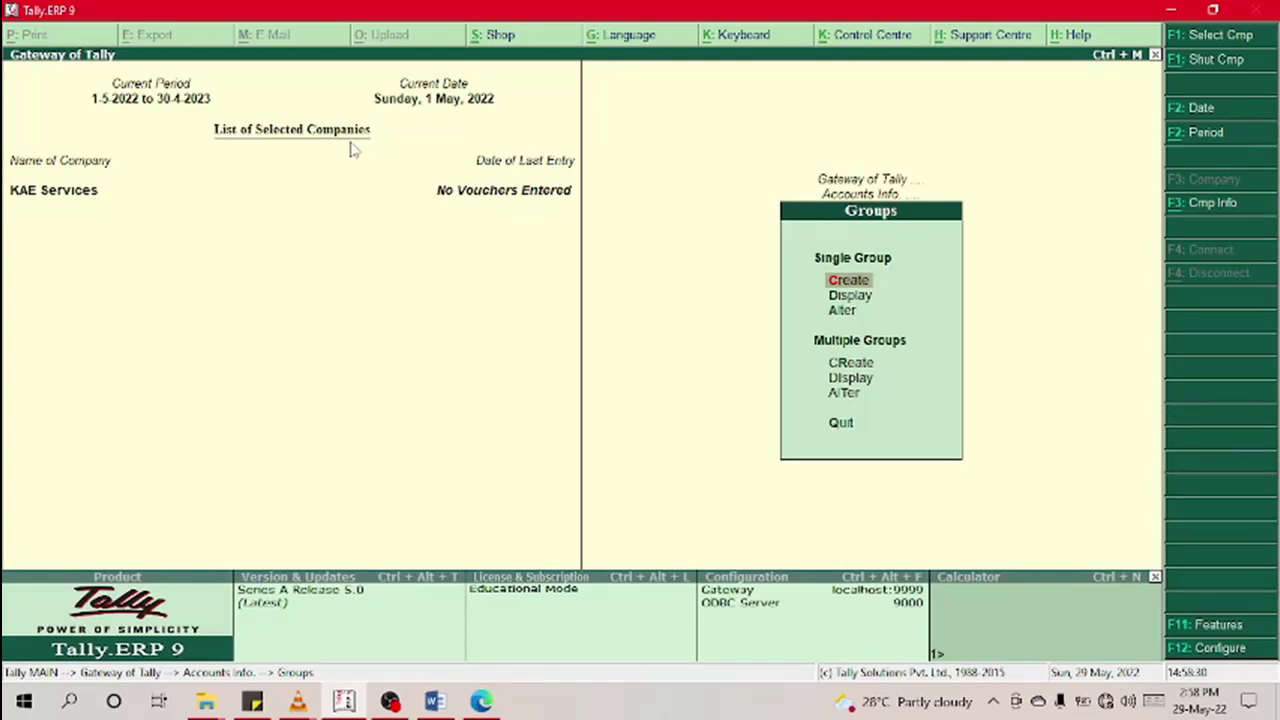
Step: Create 'Owner's Equity' under Primary with Liabilities nature, then return to the Groups menu
{"action": "key", "text": "Up"}
{"action": "key", "text": "Up"}
{"action": "key", "text": "Return"}
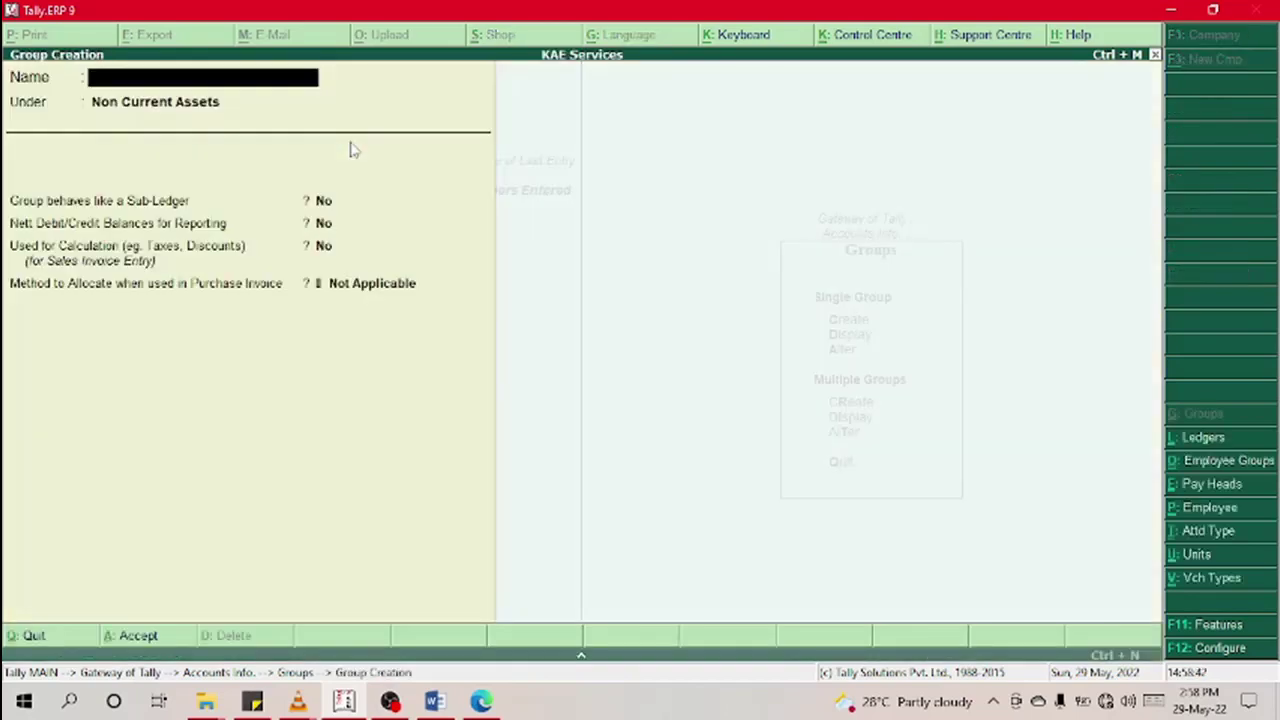
{"action": "type", "text": "Owner's"}
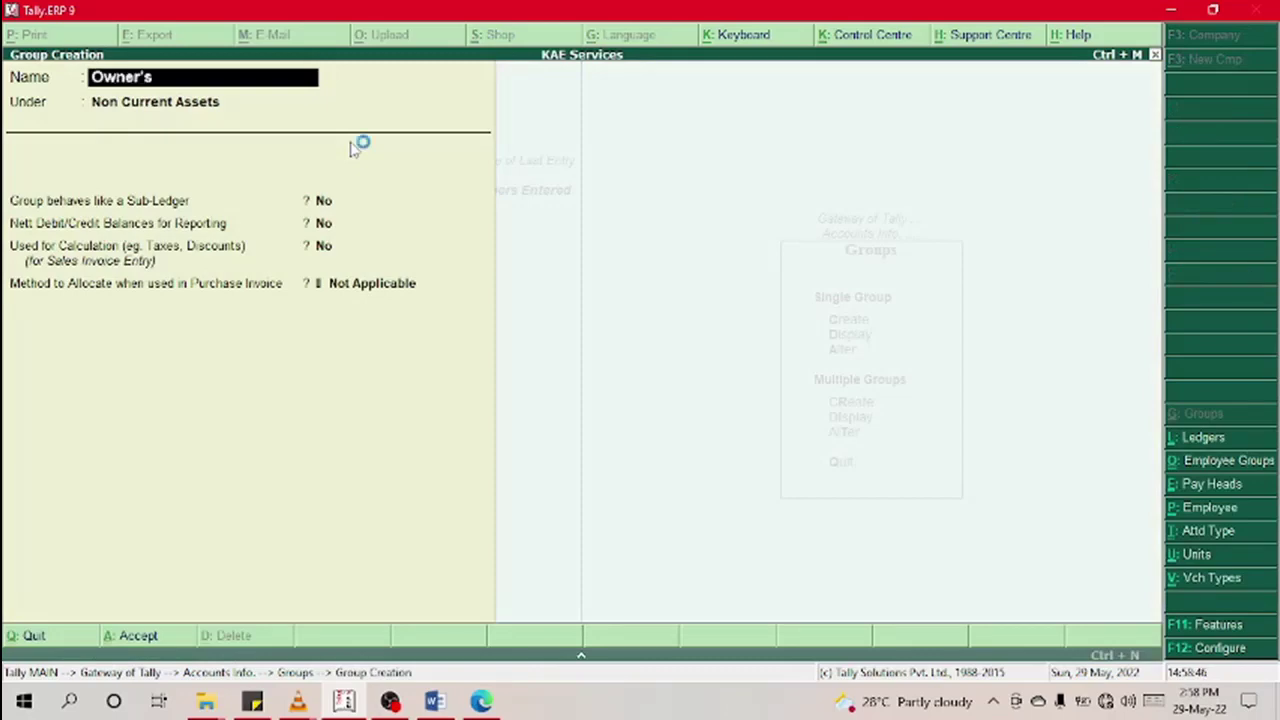
{"action": "type", "text": " Equity"}
{"action": "key", "text": "Return"}
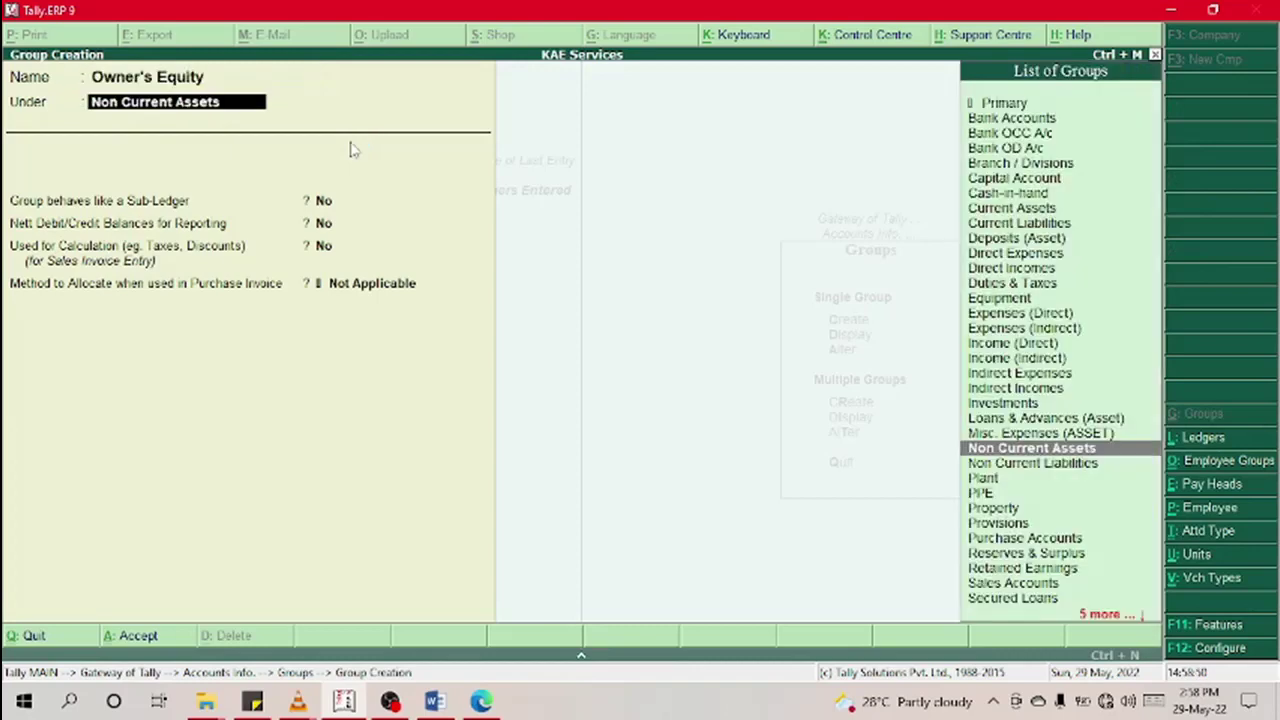
{"action": "key", "text": "Up"}
{"action": "key", "text": "Up"}
{"action": "key", "text": "Up"}
{"action": "key", "text": "Up"}
{"action": "key", "text": "Up"}
{"action": "key", "text": "Up"}
{"action": "key", "text": "Up"}
{"action": "key", "text": "Up"}
{"action": "key", "text": "Up"}
{"action": "key", "text": "Up"}
{"action": "key", "text": "Up"}
{"action": "key", "text": "Up"}
{"action": "key", "text": "Up"}
{"action": "key", "text": "Up"}
{"action": "key", "text": "Up"}
{"action": "key", "text": "Up"}
{"action": "key", "text": "Up"}
{"action": "key", "text": "Up"}
{"action": "key", "text": "Up"}
{"action": "key", "text": "Up"}
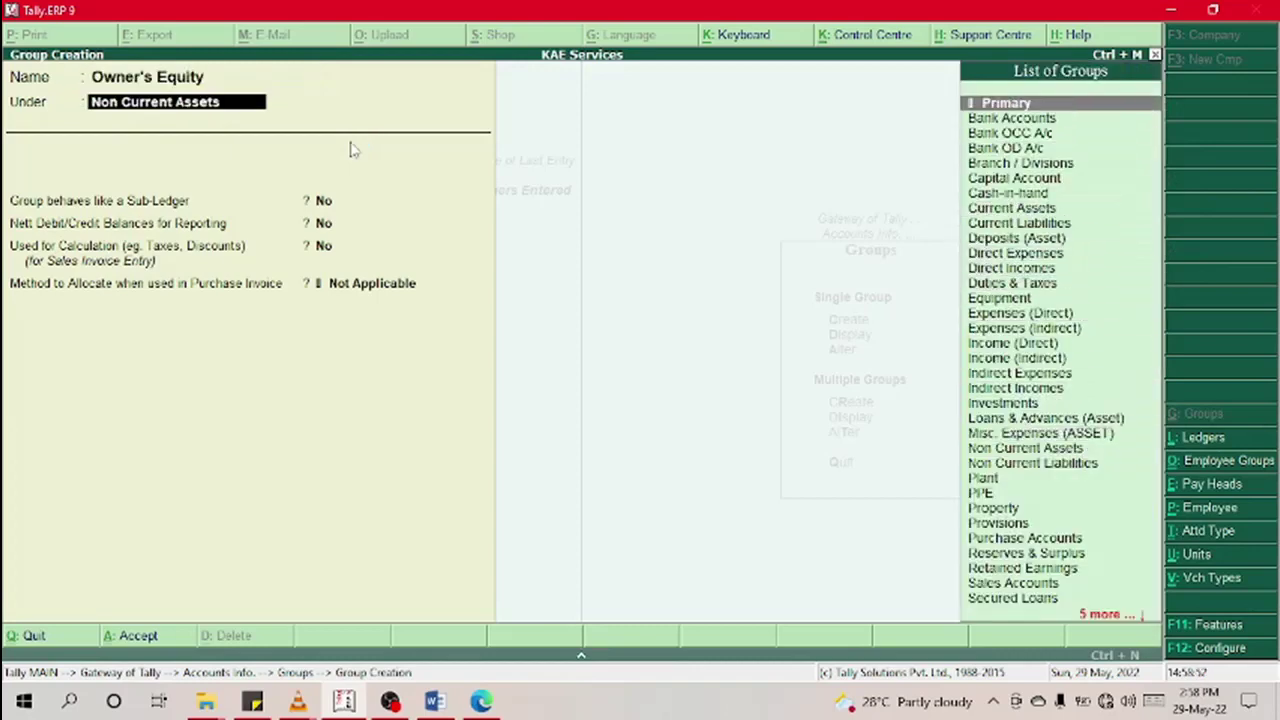
{"action": "key", "text": "Return"}
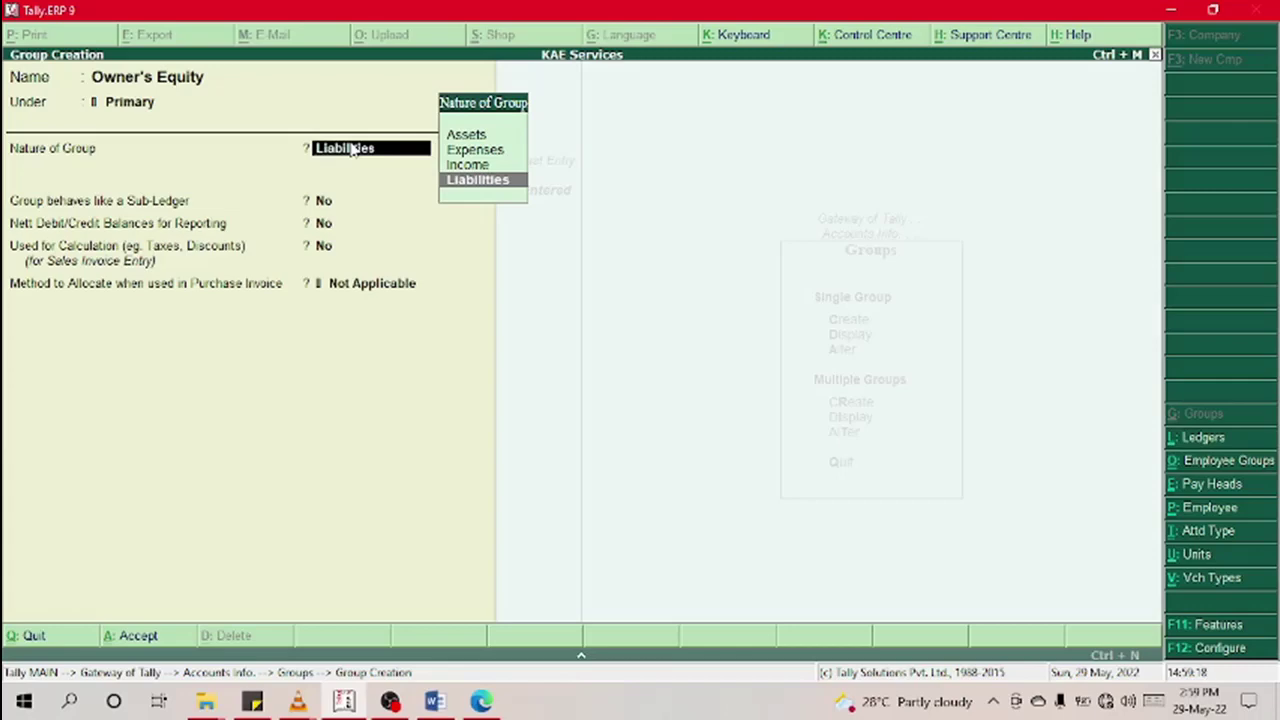
{"action": "key", "text": "Return"}
{"action": "key", "text": "Return"}
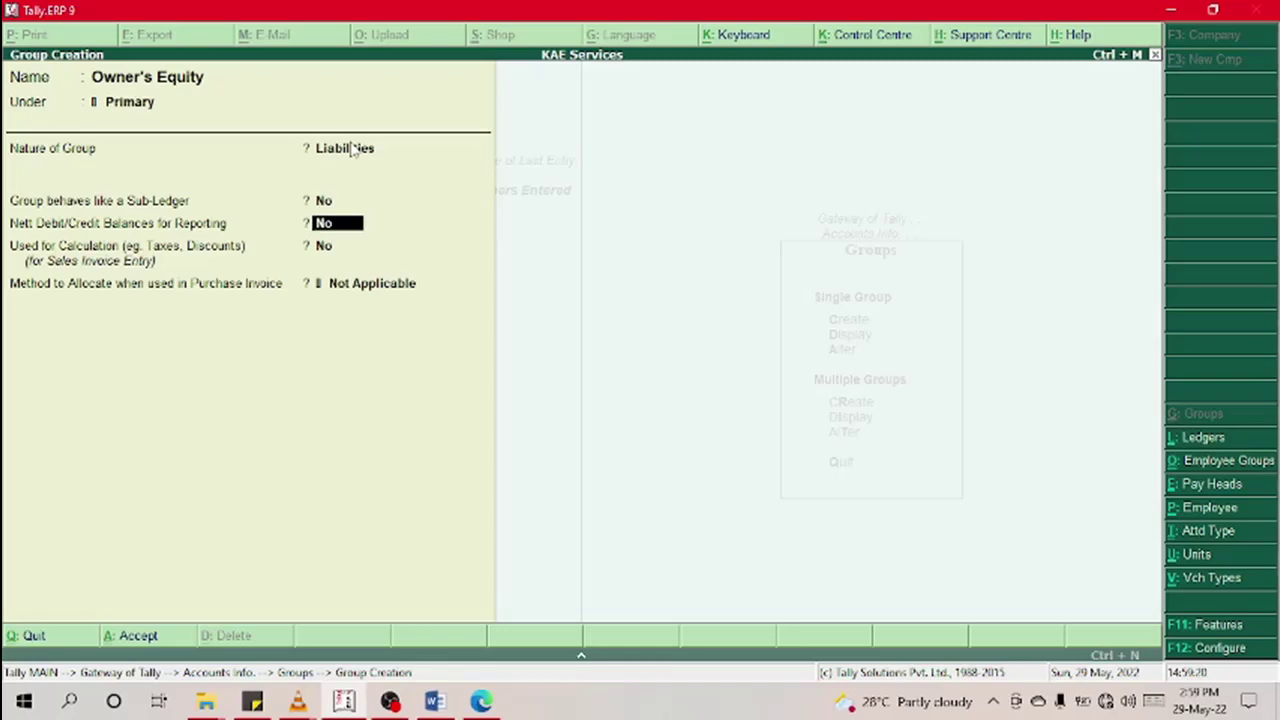
{"action": "key", "text": "Return"}
{"action": "key", "text": "Return"}
{"action": "key", "text": "Return"}
{"action": "key", "text": "Return"}
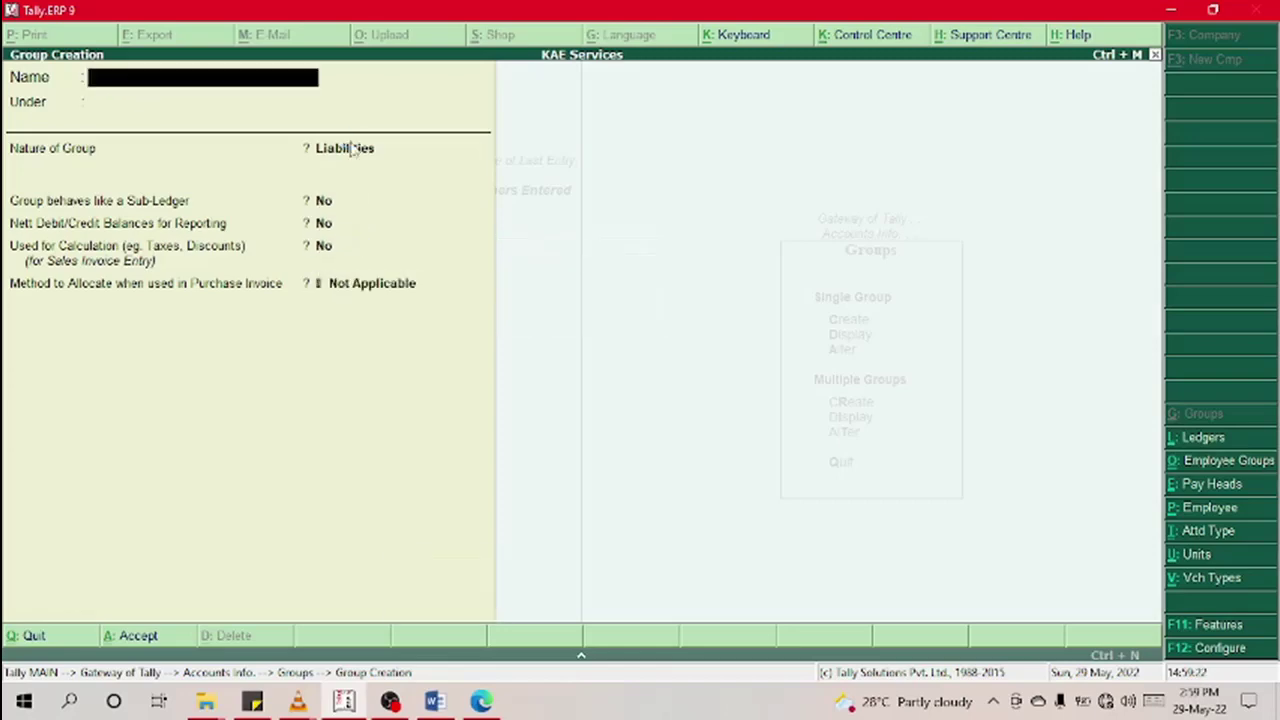
{"action": "key", "text": "Escape"}
{"action": "key", "text": "Down"}
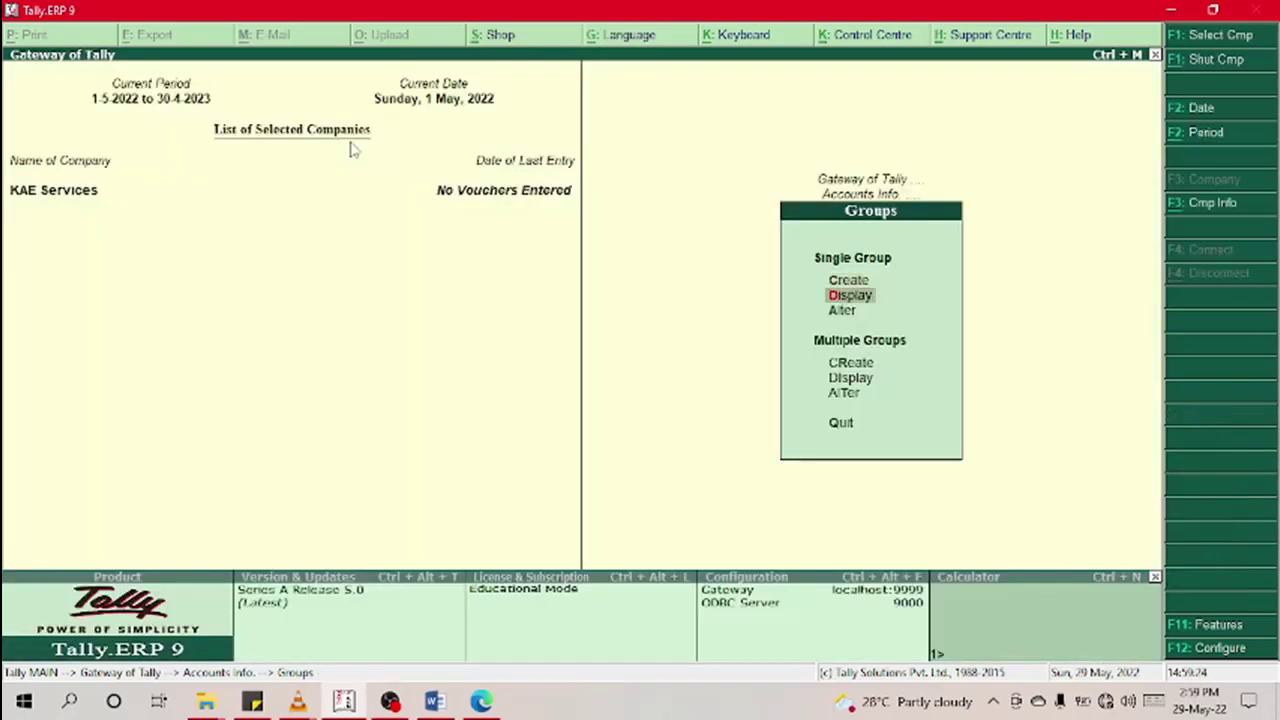
Step: Open Capital Account for alteration, clear its name, and quit without saving
{"action": "key", "text": "Down"}
{"action": "key", "text": "Return"}
{"action": "key", "text": "Down"}
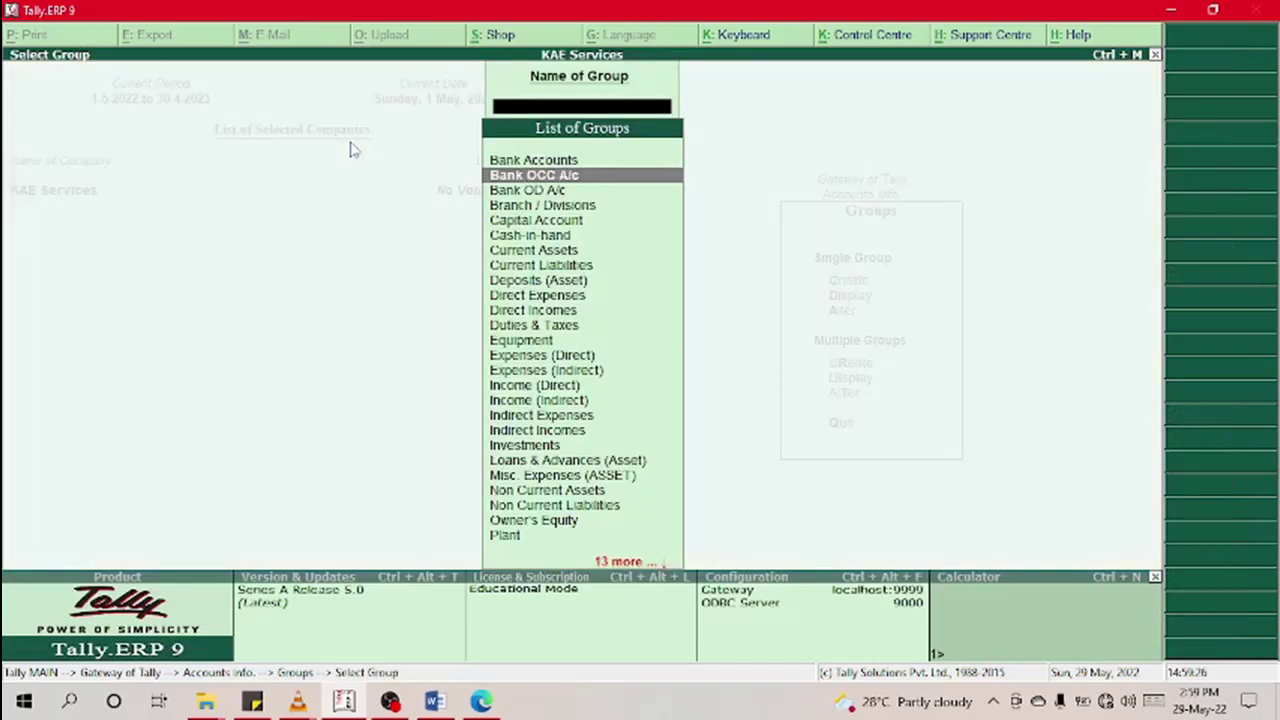
{"action": "key", "text": "Down"}
{"action": "key", "text": "Down"}
{"action": "key", "text": "Down"}
{"action": "key", "text": "Down"}
{"action": "key", "text": "Down"}
{"action": "key", "text": "Down"}
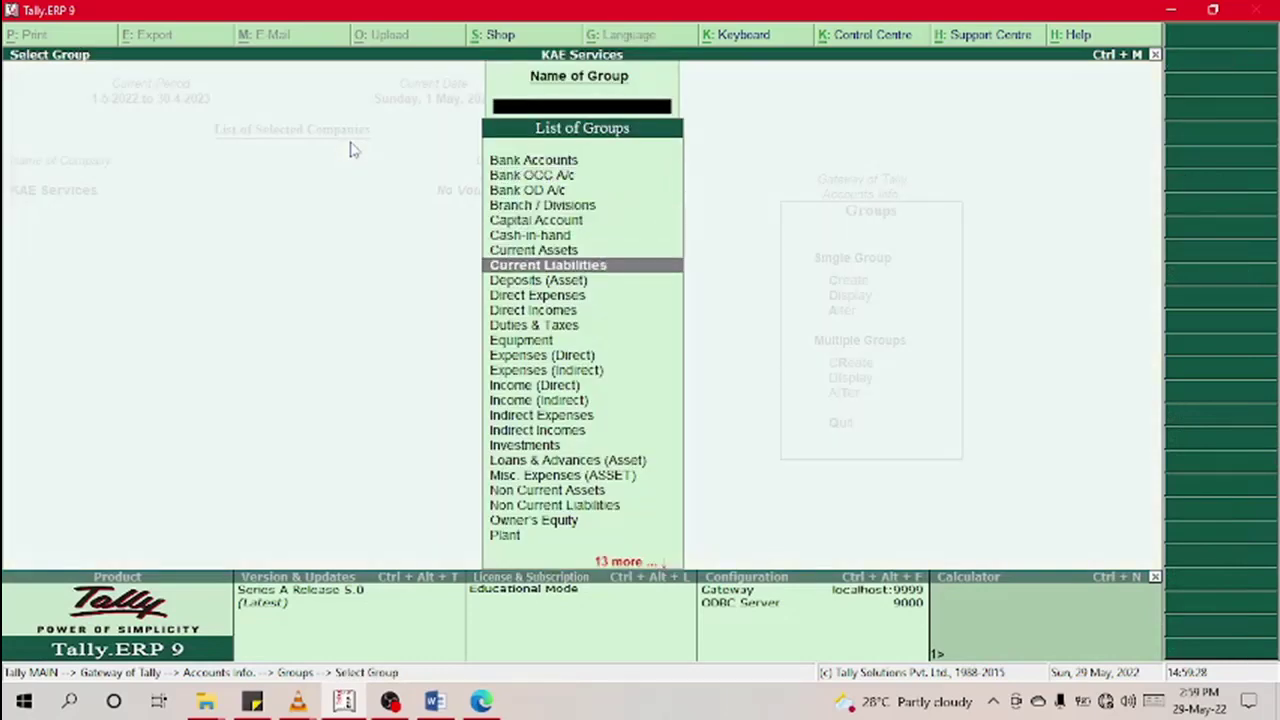
{"action": "key", "text": "Up"}
{"action": "key", "text": "Up"}
{"action": "key", "text": "Up"}
{"action": "key", "text": "Return"}
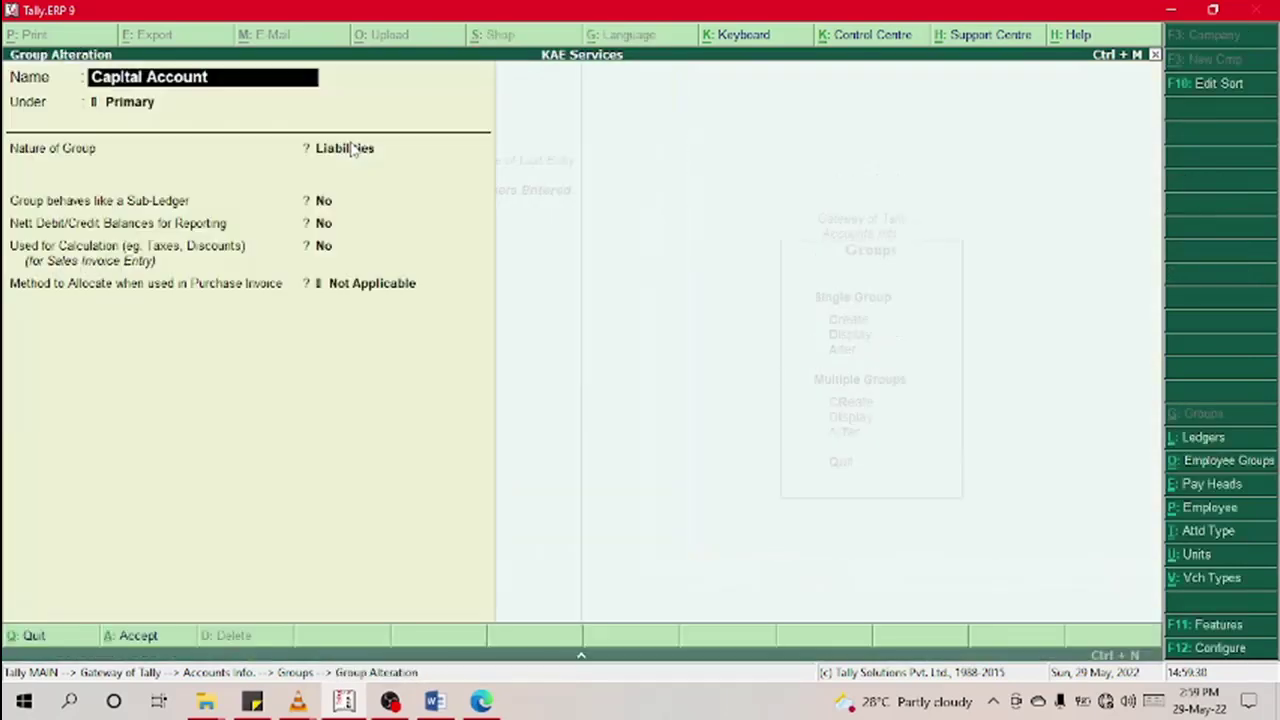
{"action": "key", "text": "Return"}
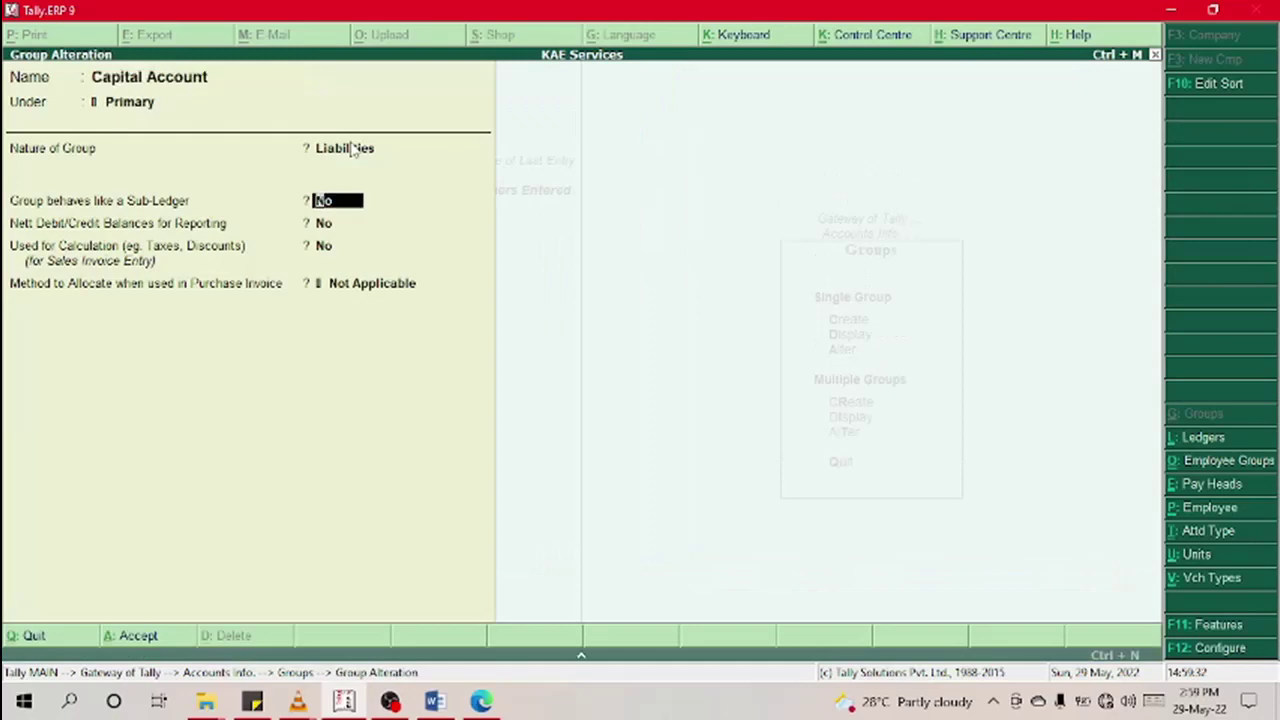
{"action": "key", "text": "BackSpace"}
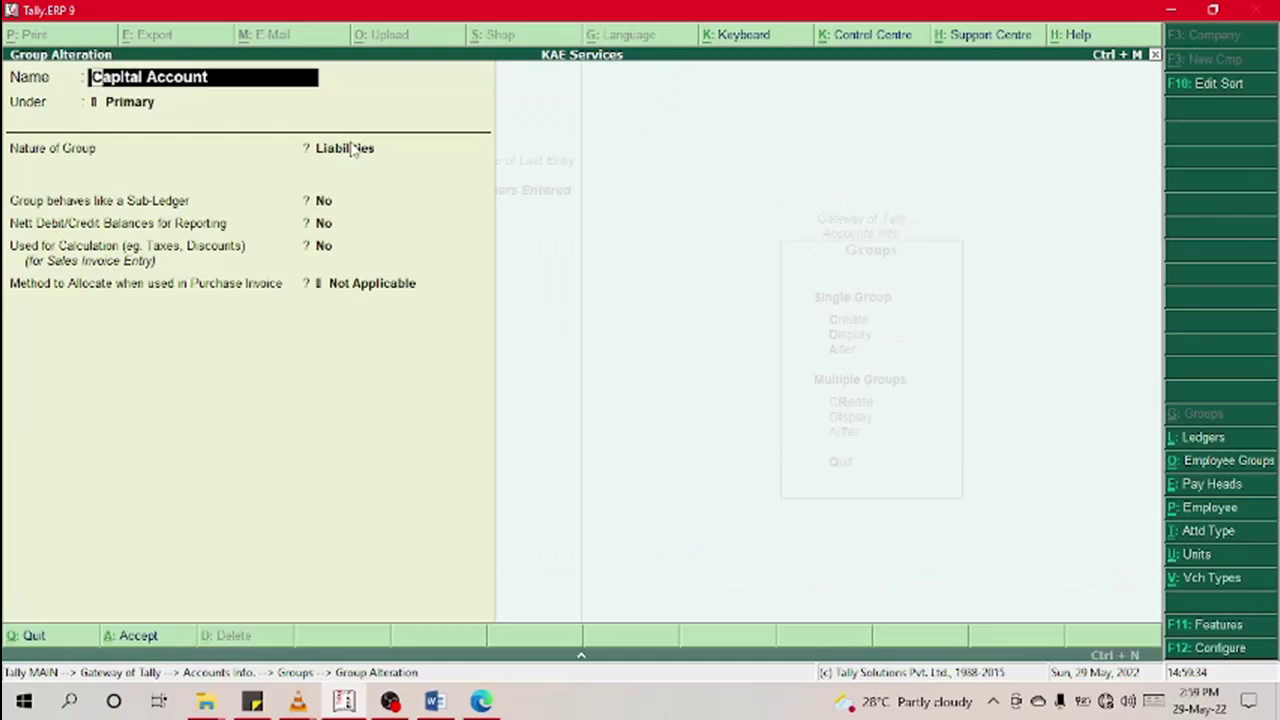
{"action": "key", "text": "space"}
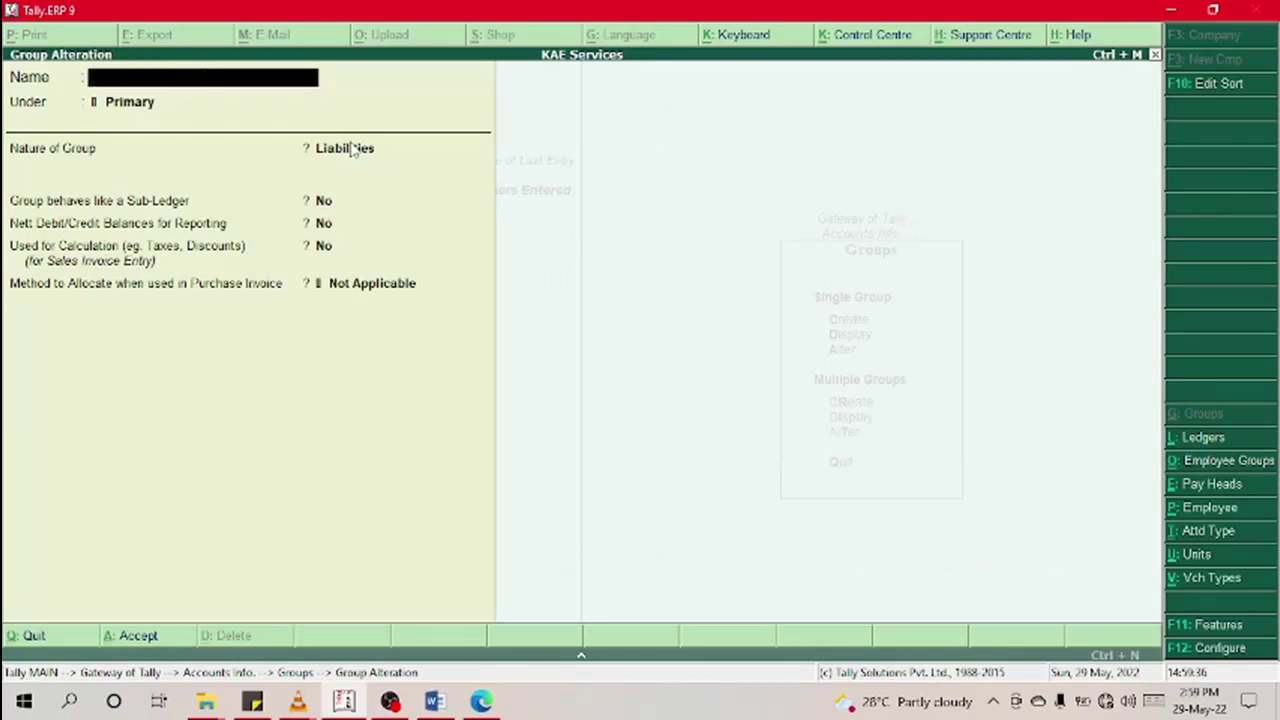
{"action": "key", "text": "Escape"}
{"action": "key", "text": "Return"}
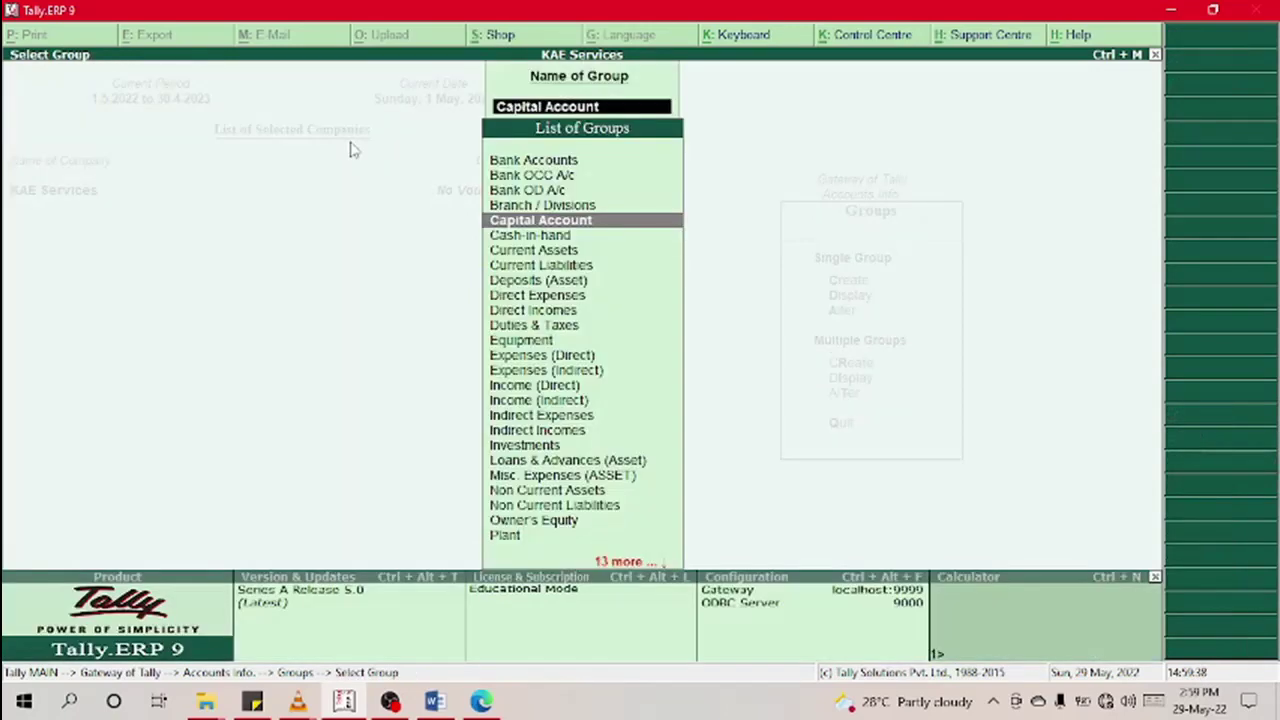
Step: Go back to the Groups menu and open the Multiple Groups Display list
{"action": "key", "text": "Down"}
{"action": "key", "text": "Down"}
{"action": "key", "text": "Down"}
{"action": "key", "text": "Down"}
{"action": "key", "text": "Down"}
{"action": "key", "text": "Down"}
{"action": "key", "text": "Down"}
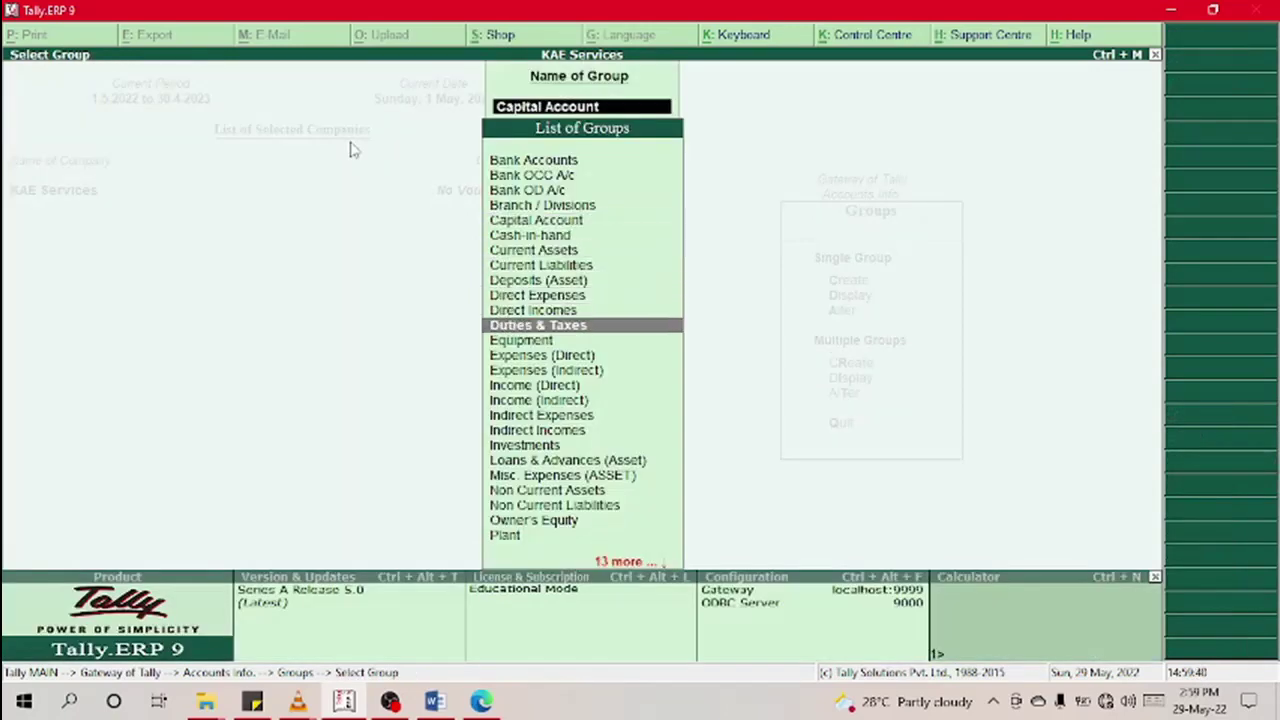
{"action": "key", "text": "Up"}
{"action": "key", "text": "Escape"}
{"action": "key", "text": "Escape"}
{"action": "key", "text": "Down"}
{"action": "key", "text": "Down"}
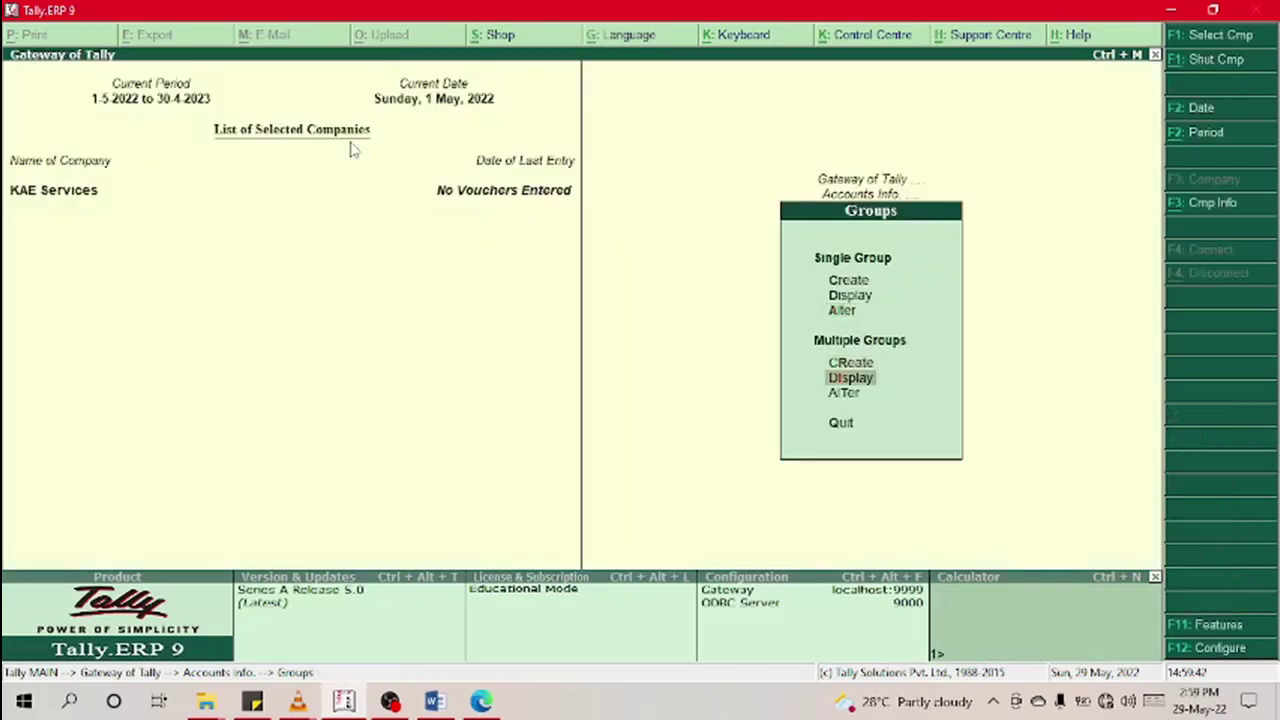
{"action": "key", "text": "Return"}
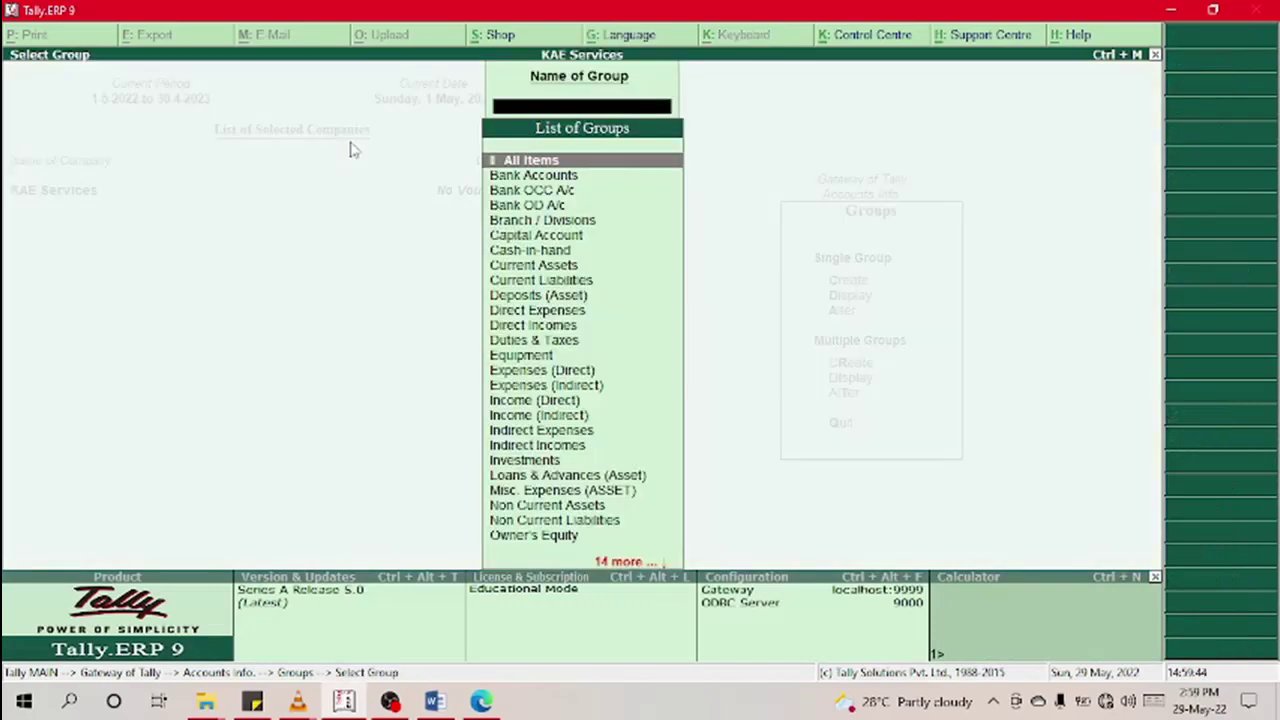
{"action": "key", "text": "Down"}
{"action": "key", "text": "Down"}
{"action": "key", "text": "Down"}
{"action": "key", "text": "Down"}
{"action": "key", "text": "Down"}
{"action": "key", "text": "Return"}
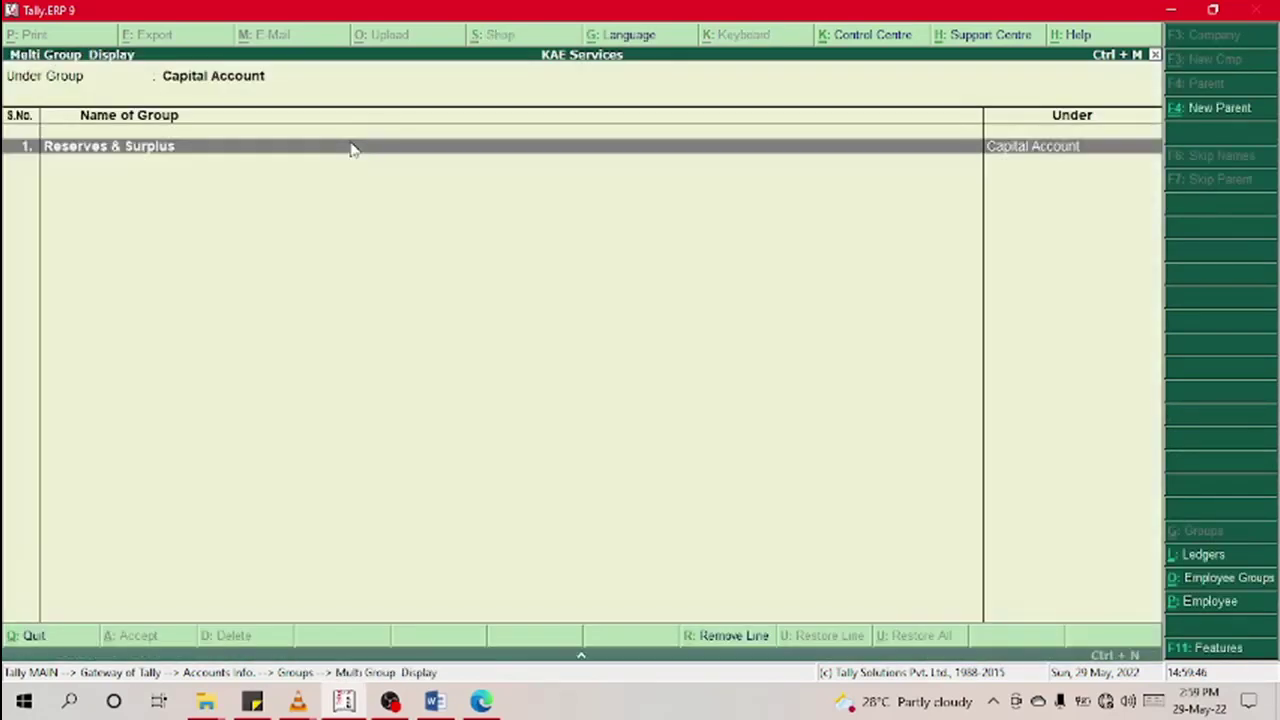
{"action": "key", "text": "Escape"}
{"action": "key", "text": "Return"}
{"action": "key", "text": "Escape"}
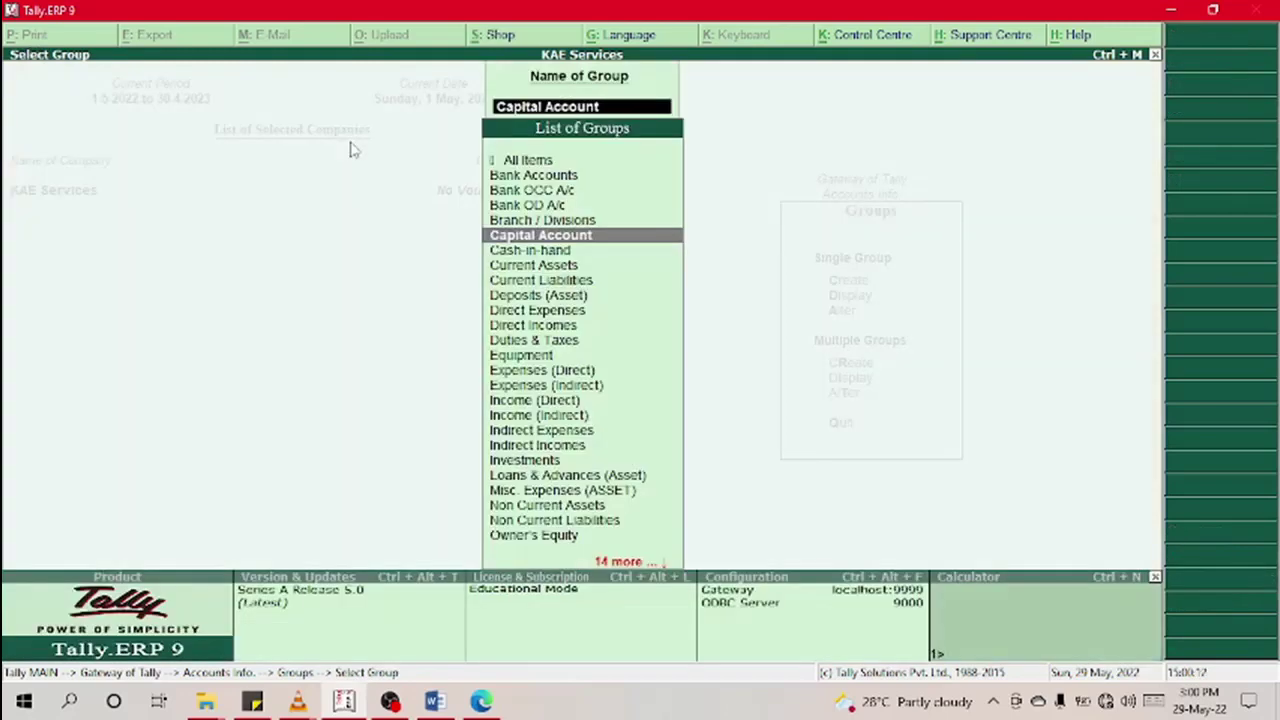
Step: Open the Owner's Equity group for alteration through Single Group Alter
{"action": "key", "text": "Escape"}
{"action": "key", "text": "Escape"}
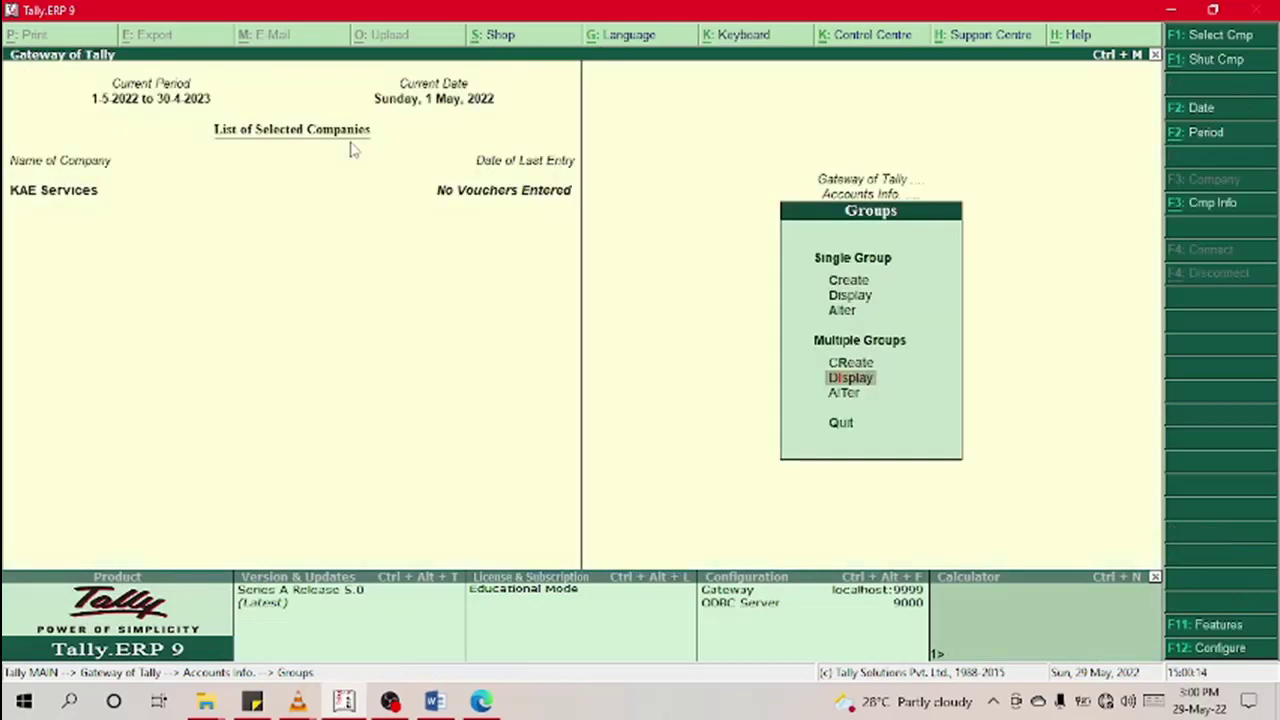
{"action": "key", "text": "Up"}
{"action": "key", "text": "Up"}
{"action": "key", "text": "Up"}
{"action": "key", "text": "Up"}
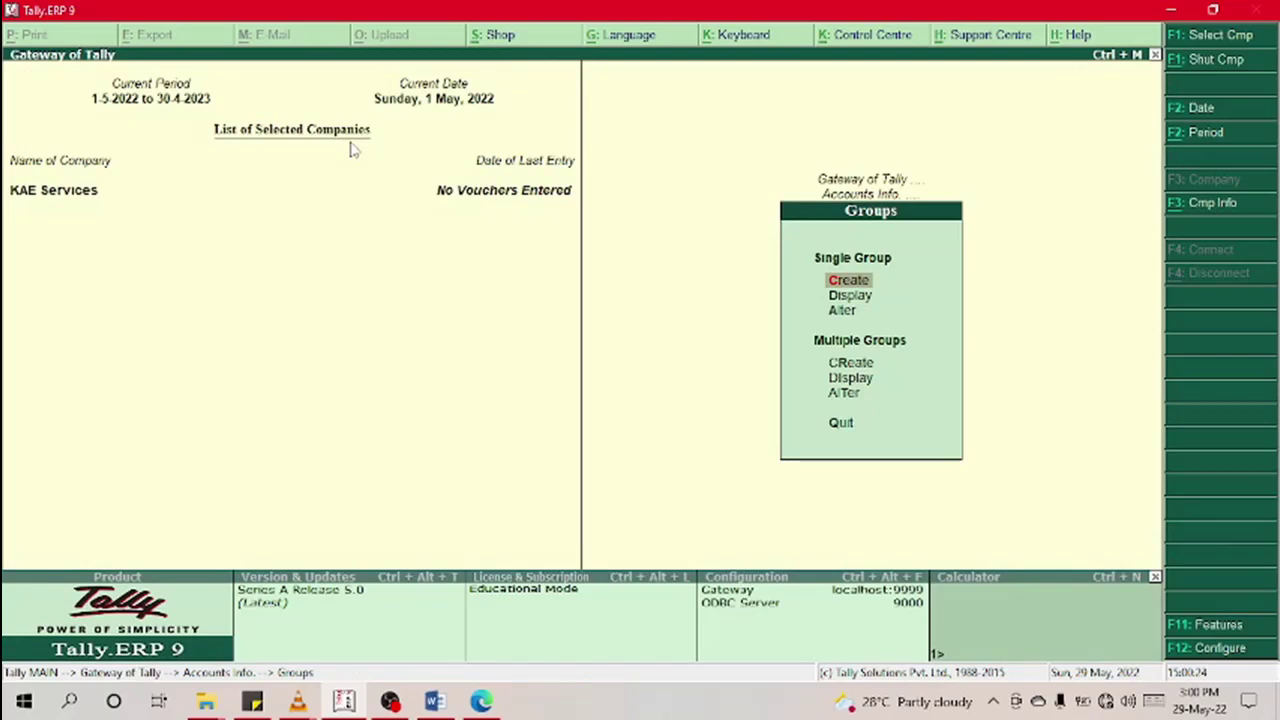
{"action": "key", "text": "Down"}
{"action": "key", "text": "Down"}
{"action": "key", "text": "Up"}
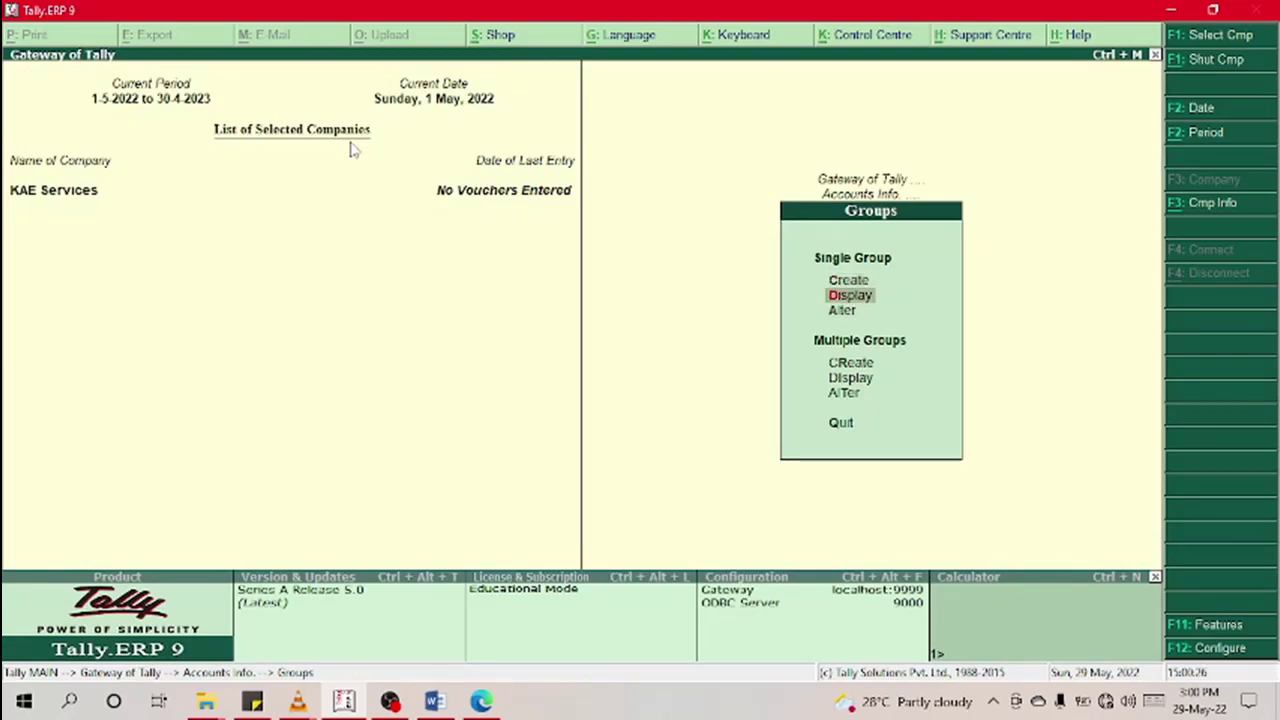
{"action": "key", "text": "Up"}
{"action": "key", "text": "Down"}
{"action": "key", "text": "Down"}
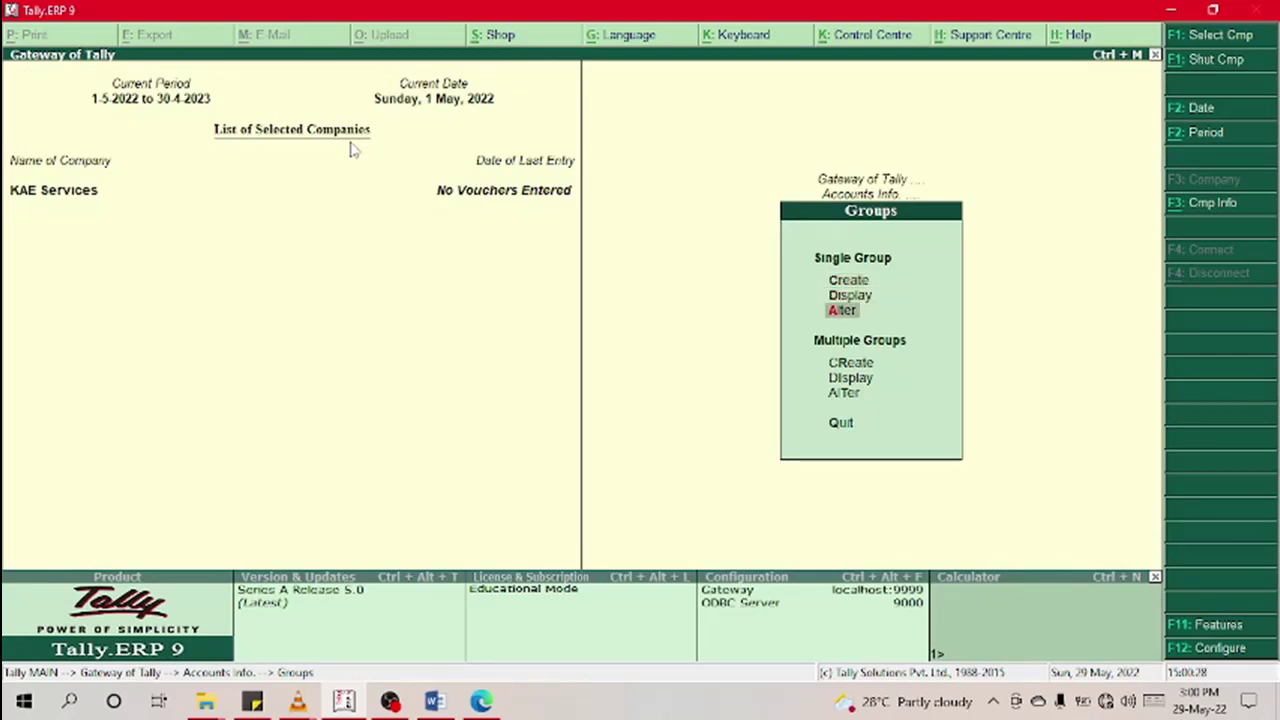
{"action": "key", "text": "Return"}
{"action": "key", "text": "Down"}
{"action": "key", "text": "Down"}
{"action": "key", "text": "Down"}
{"action": "key", "text": "Down"}
{"action": "key", "text": "Down"}
{"action": "key", "text": "Down"}
{"action": "key", "text": "Down"}
{"action": "key", "text": "Down"}
{"action": "key", "text": "Down"}
{"action": "key", "text": "Down"}
{"action": "key", "text": "Down"}
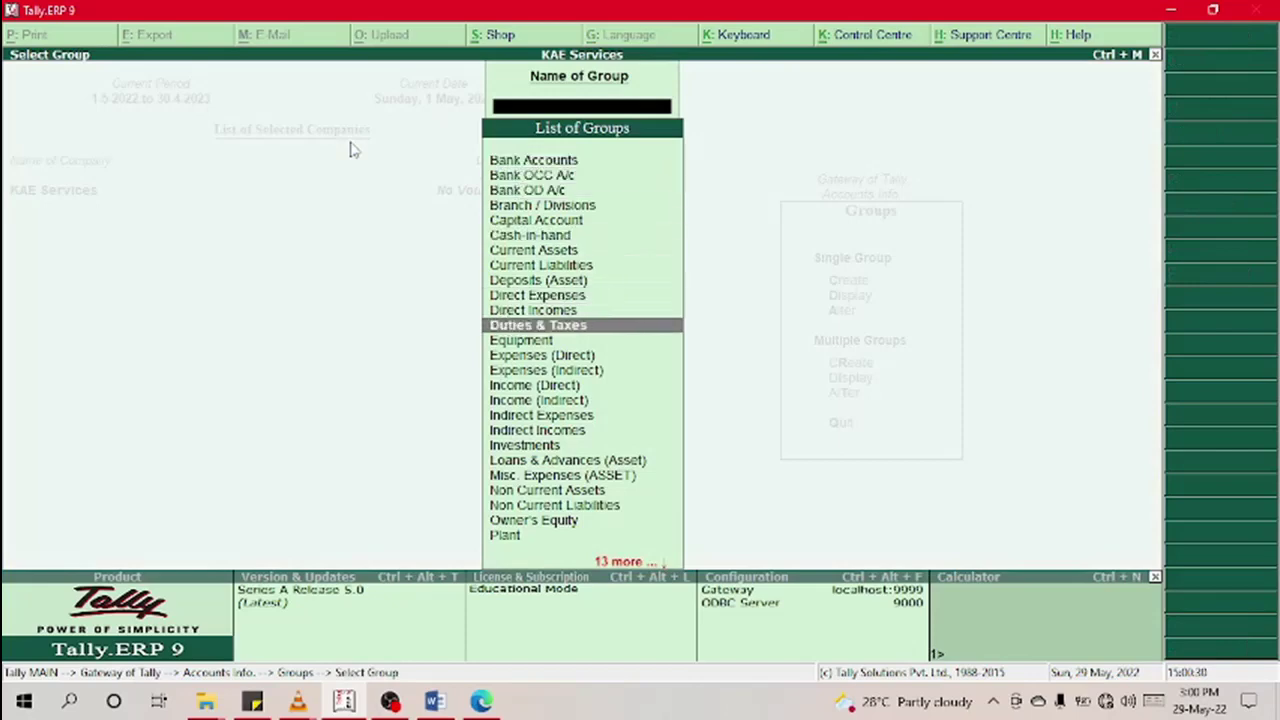
{"action": "key", "text": "Down"}
{"action": "key", "text": "Down"}
{"action": "key", "text": "Down"}
{"action": "key", "text": "Down"}
{"action": "key", "text": "Down"}
{"action": "key", "text": "Down"}
{"action": "key", "text": "Down"}
{"action": "key", "text": "Down"}
{"action": "key", "text": "Down"}
{"action": "key", "text": "Down"}
{"action": "key", "text": "Down"}
{"action": "key", "text": "Down"}
{"action": "key", "text": "Down"}
{"action": "key", "text": "Down"}
{"action": "key", "text": "Down"}
{"action": "key", "text": "Down"}
{"action": "key", "text": "Down"}
{"action": "key", "text": "Up"}
{"action": "key", "text": "Up"}
{"action": "key", "text": "Up"}
{"action": "key", "text": "Up"}
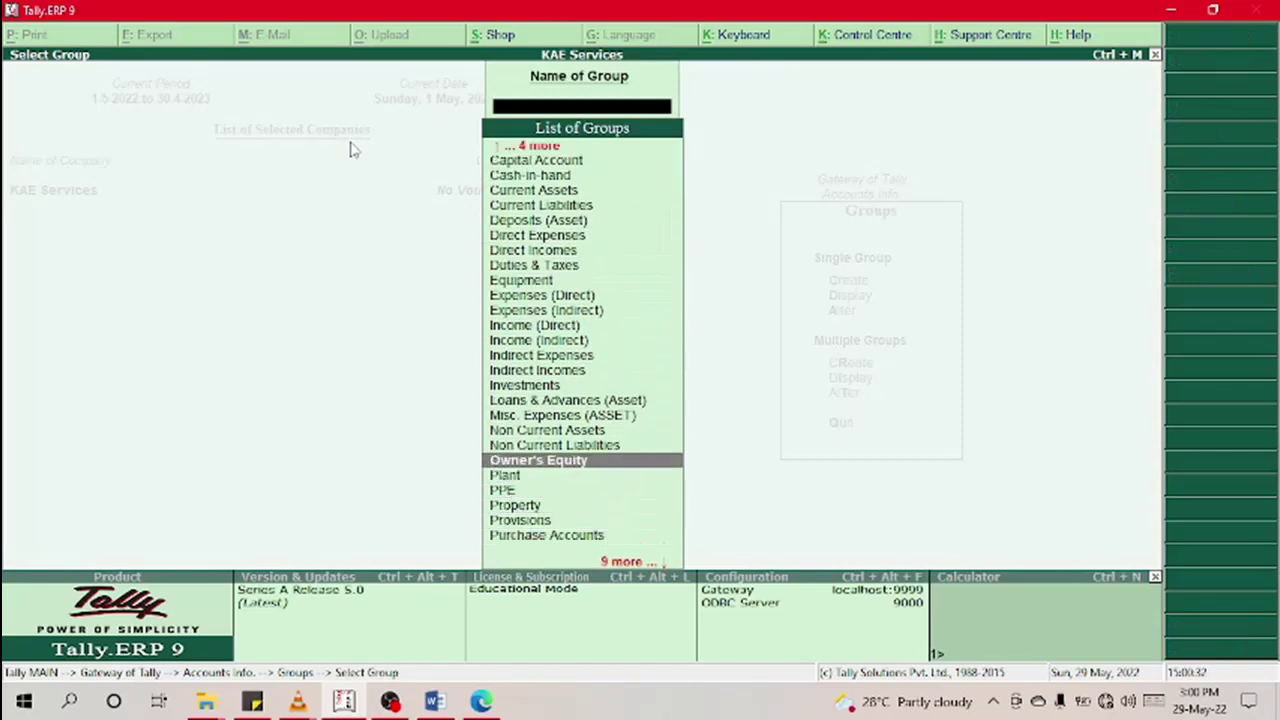
{"action": "key", "text": "Return"}
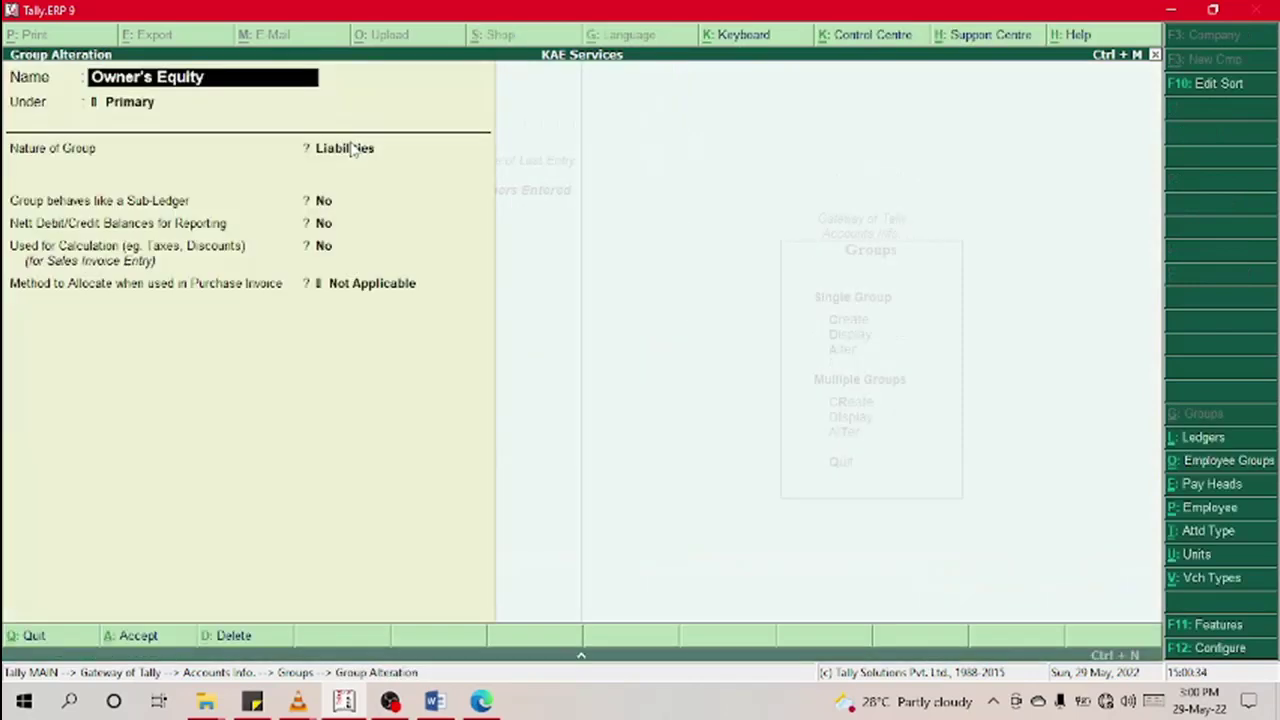
Step: Delete the Owner's Equity group and back out to the Accounts Info menu
{"action": "key", "text": "alt+d"}
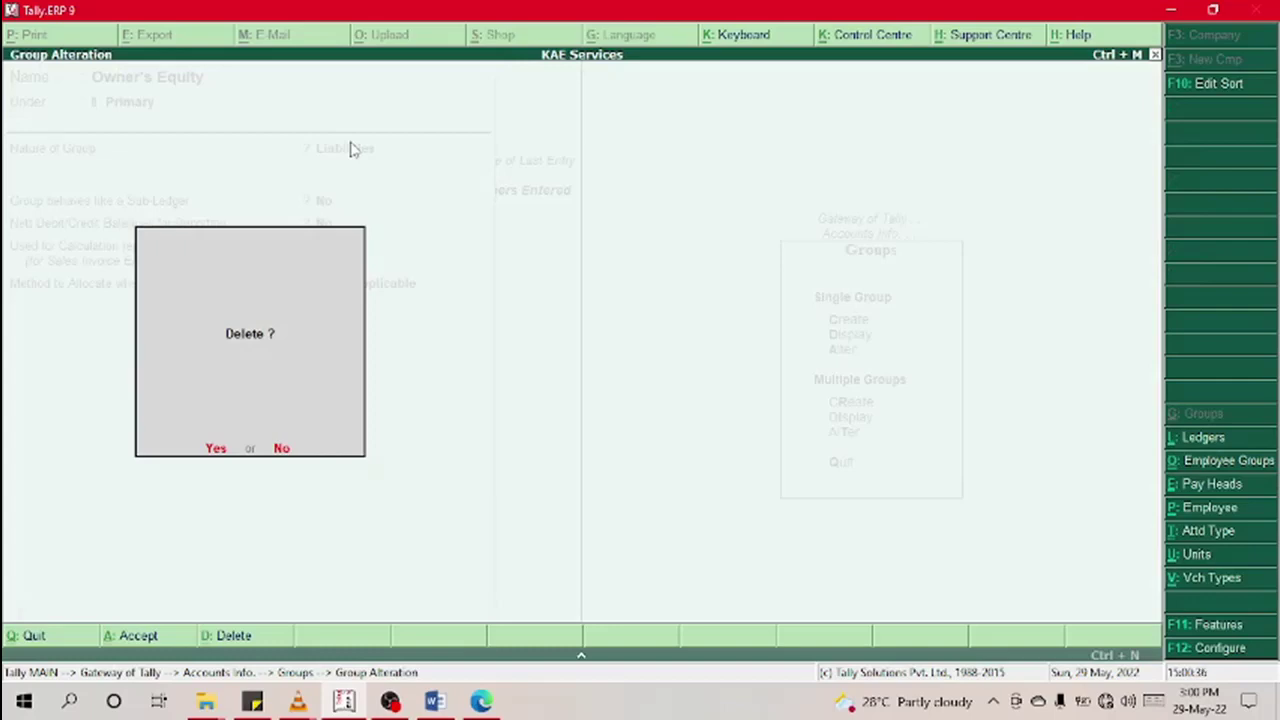
{"action": "key", "text": "y"}
{"action": "key", "text": "Escape"}
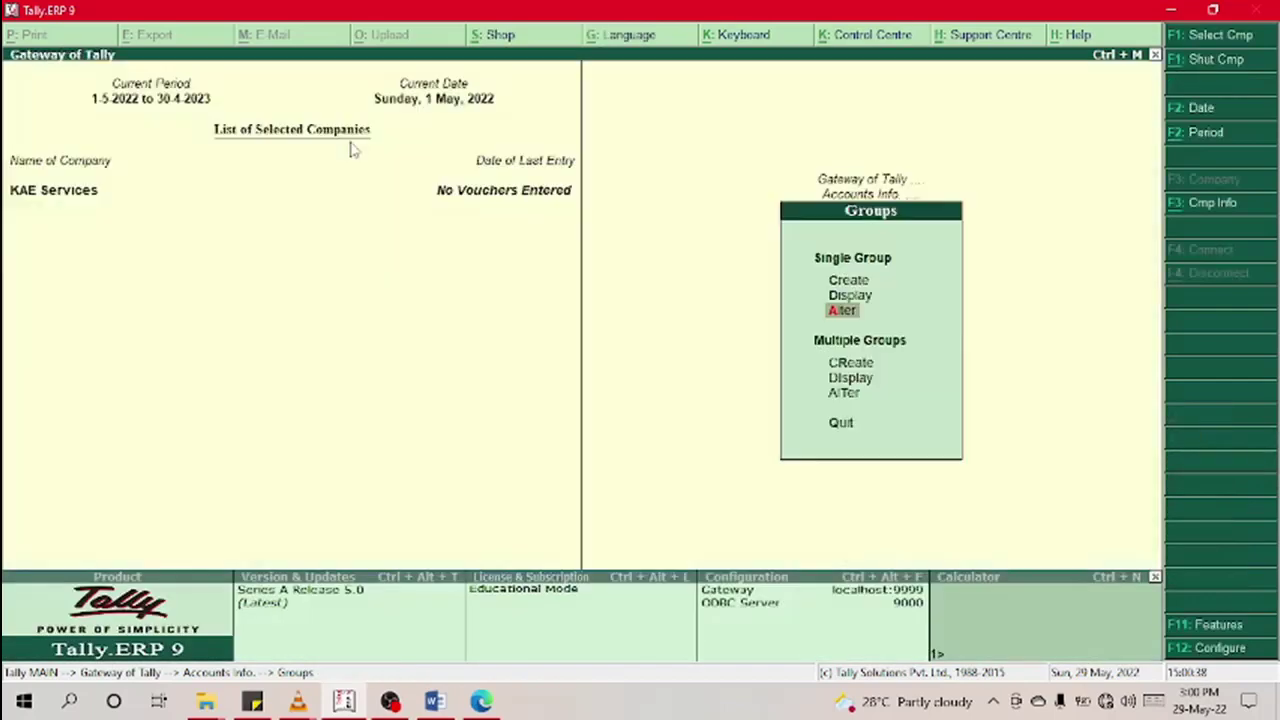
{"action": "key", "text": "Escape"}
{"action": "key", "text": "Down"}
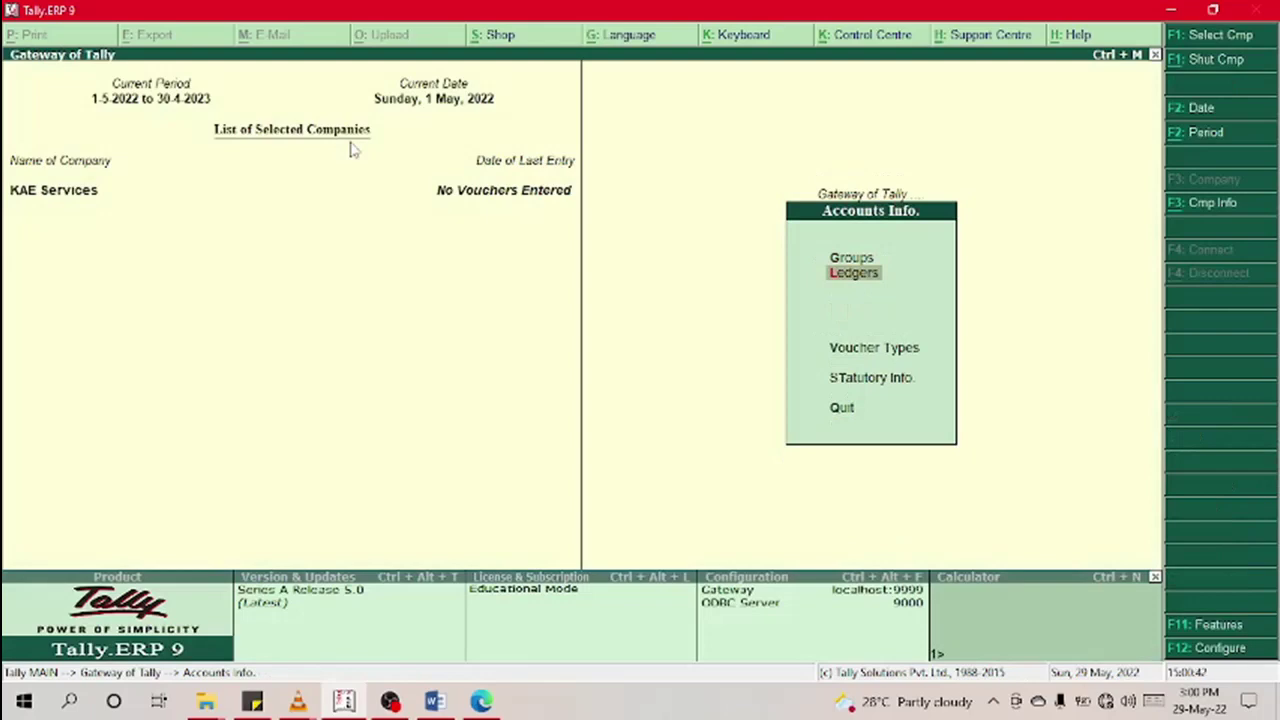
Step: Go through Accounts Info > Ledgers > Single Ledger Create to reach Ledger Creation
{"action": "key", "text": "Return"}
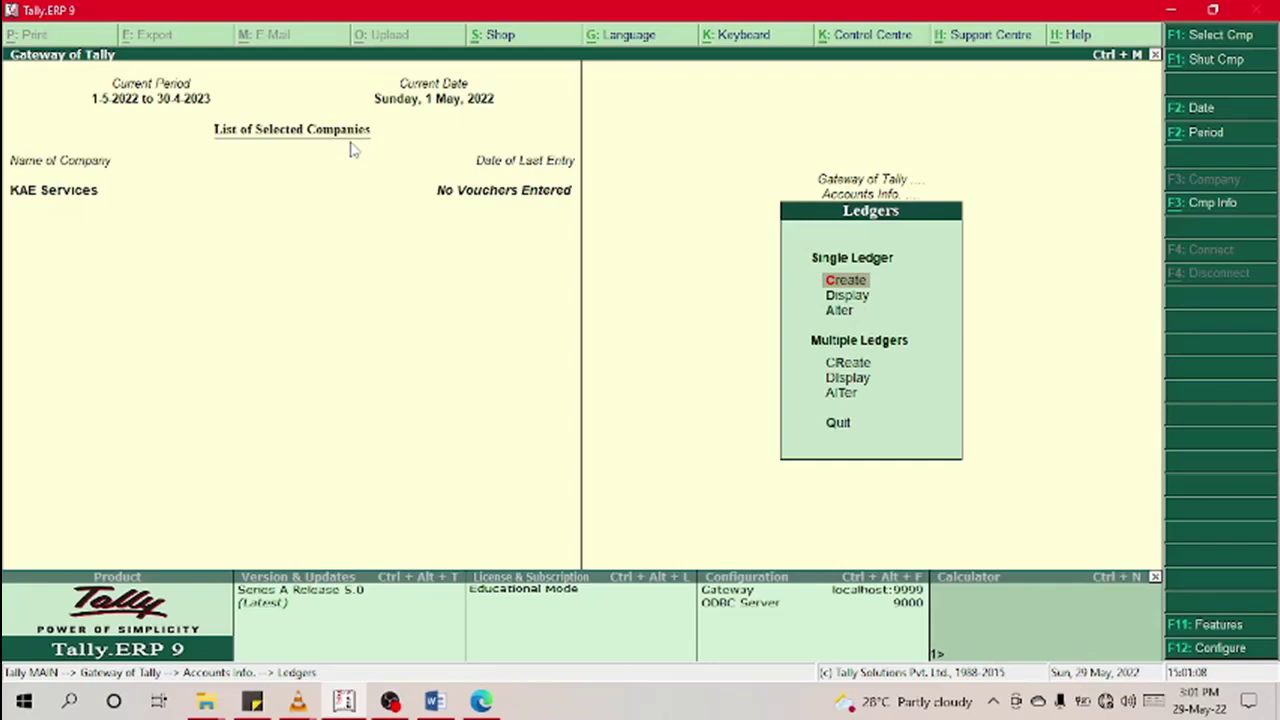
{"action": "key", "text": "Escape"}
{"action": "key", "text": "Escape"}
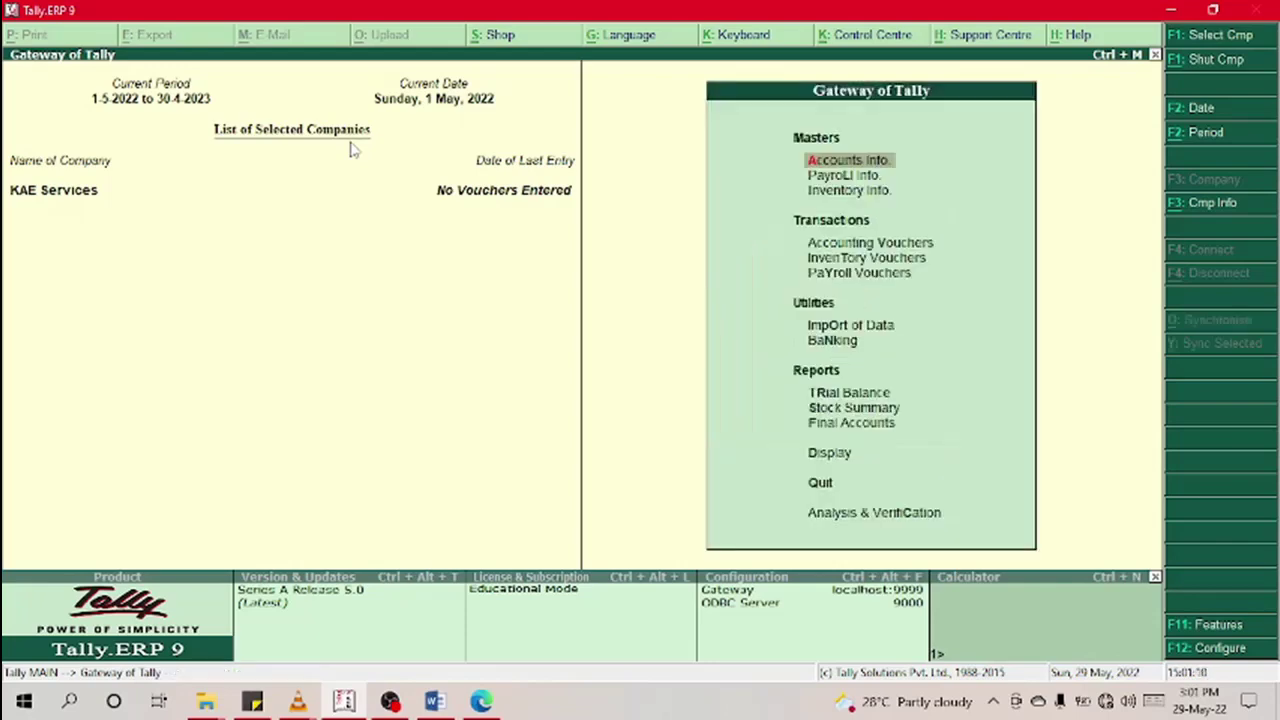
{"action": "key", "text": "Down"}
{"action": "key", "text": "Down"}
{"action": "key", "text": "Down"}
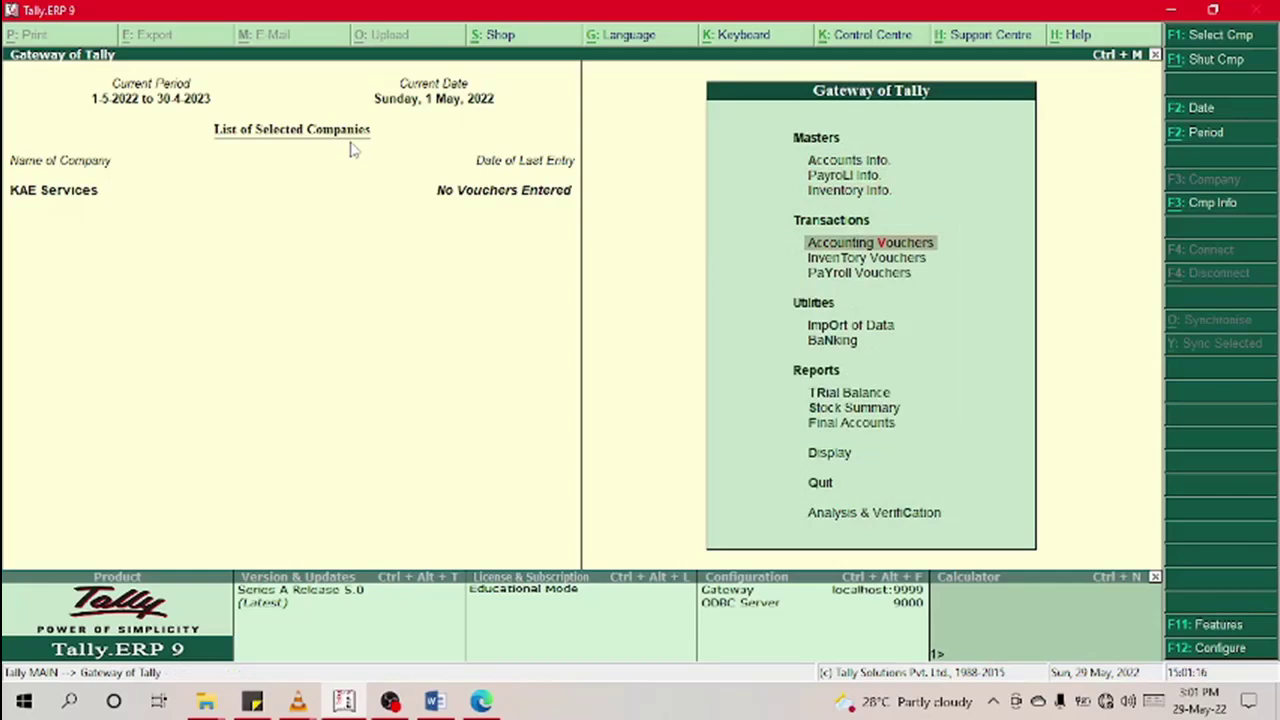
{"action": "key", "text": "Up"}
{"action": "key", "text": "Up"}
{"action": "key", "text": "Up"}
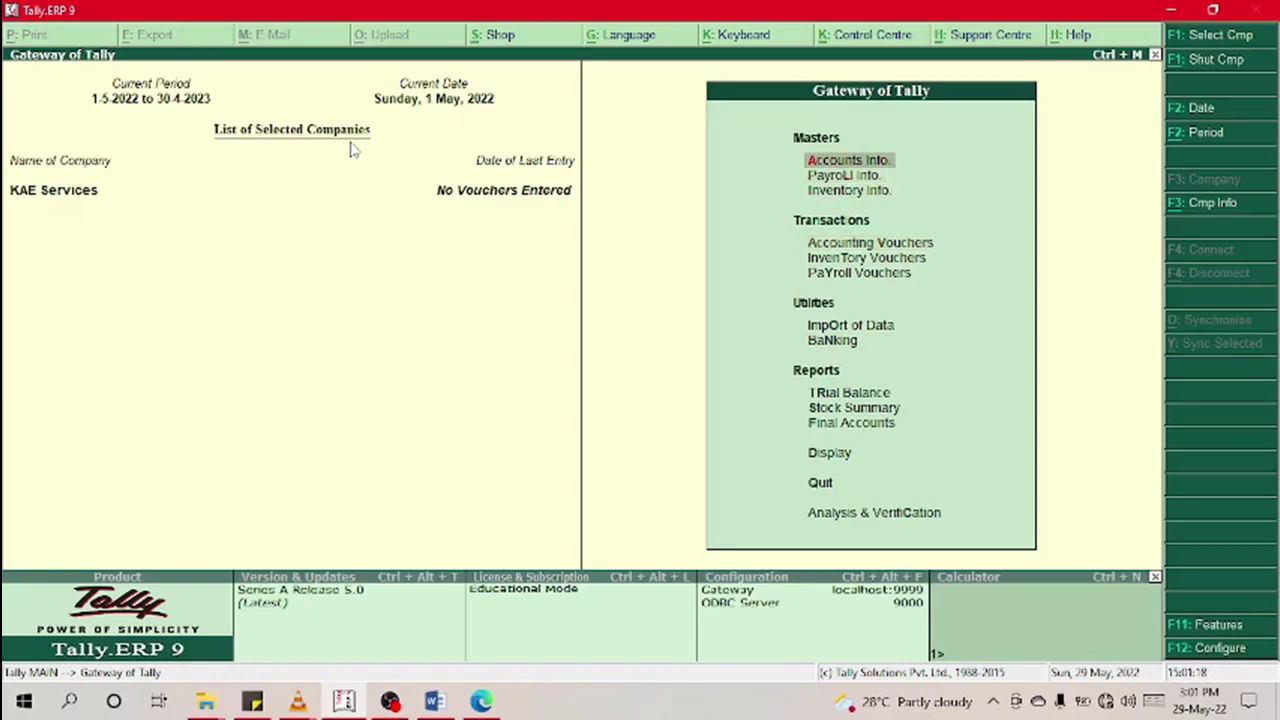
{"action": "key", "text": "Down"}
{"action": "key", "text": "Down"}
{"action": "key", "text": "Down"}
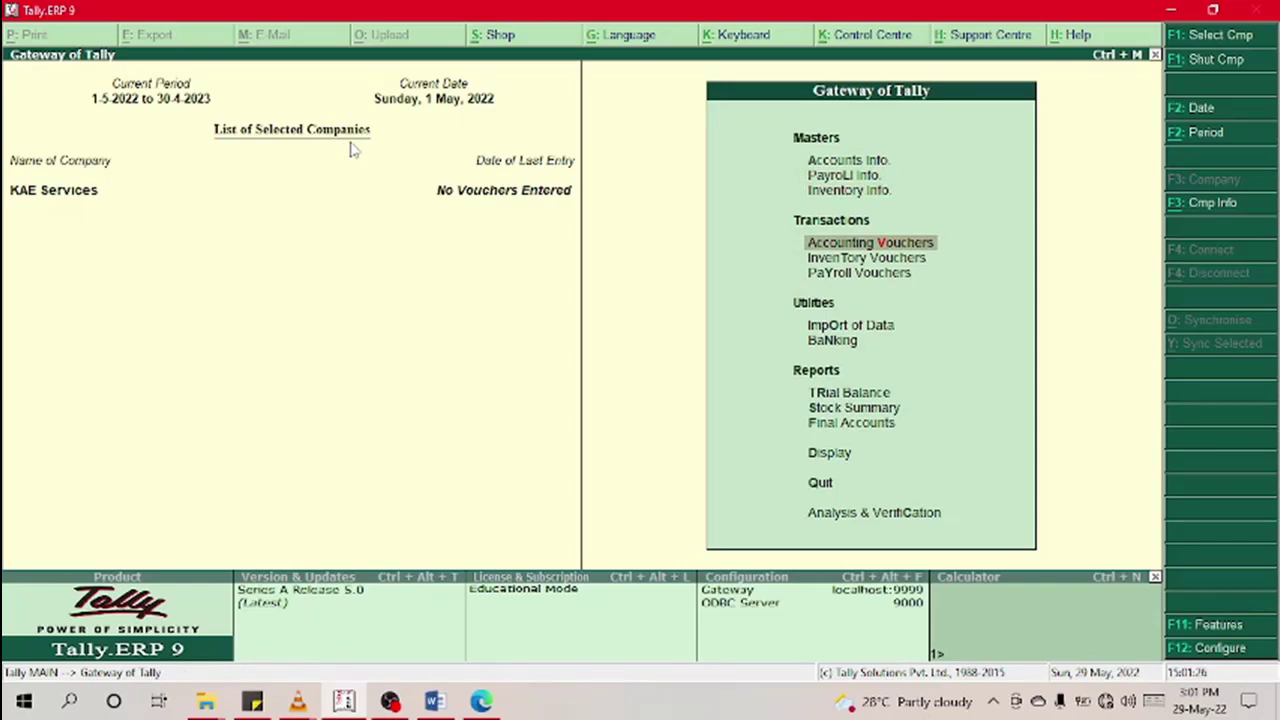
{"action": "key", "text": "Up"}
{"action": "key", "text": "Up"}
{"action": "key", "text": "Up"}
{"action": "key", "text": "Return"}
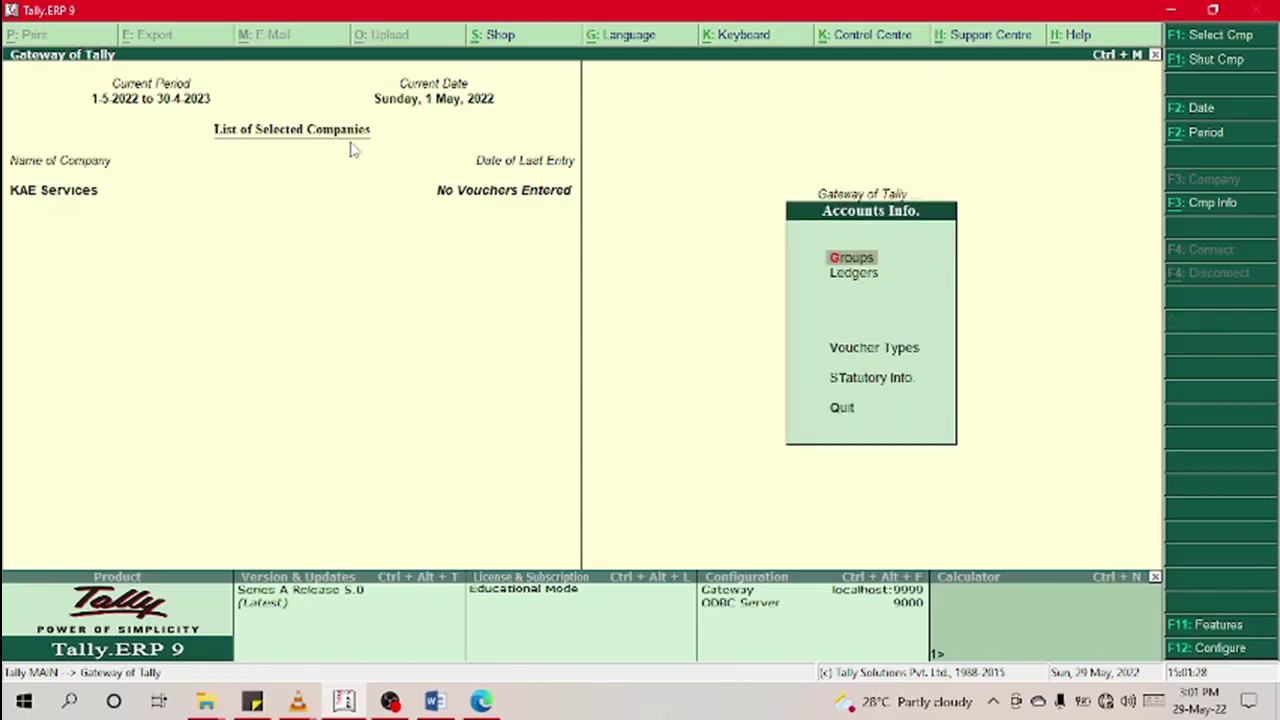
{"action": "key", "text": "Down"}
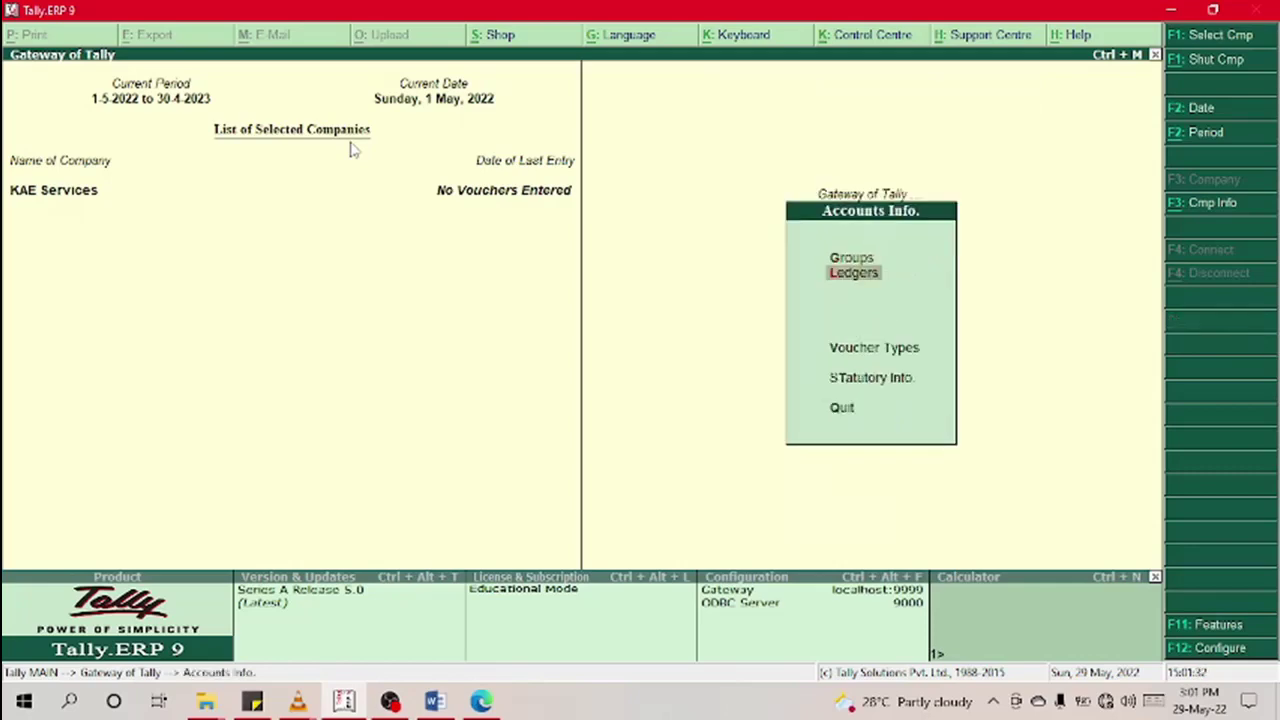
{"action": "key", "text": "Return"}
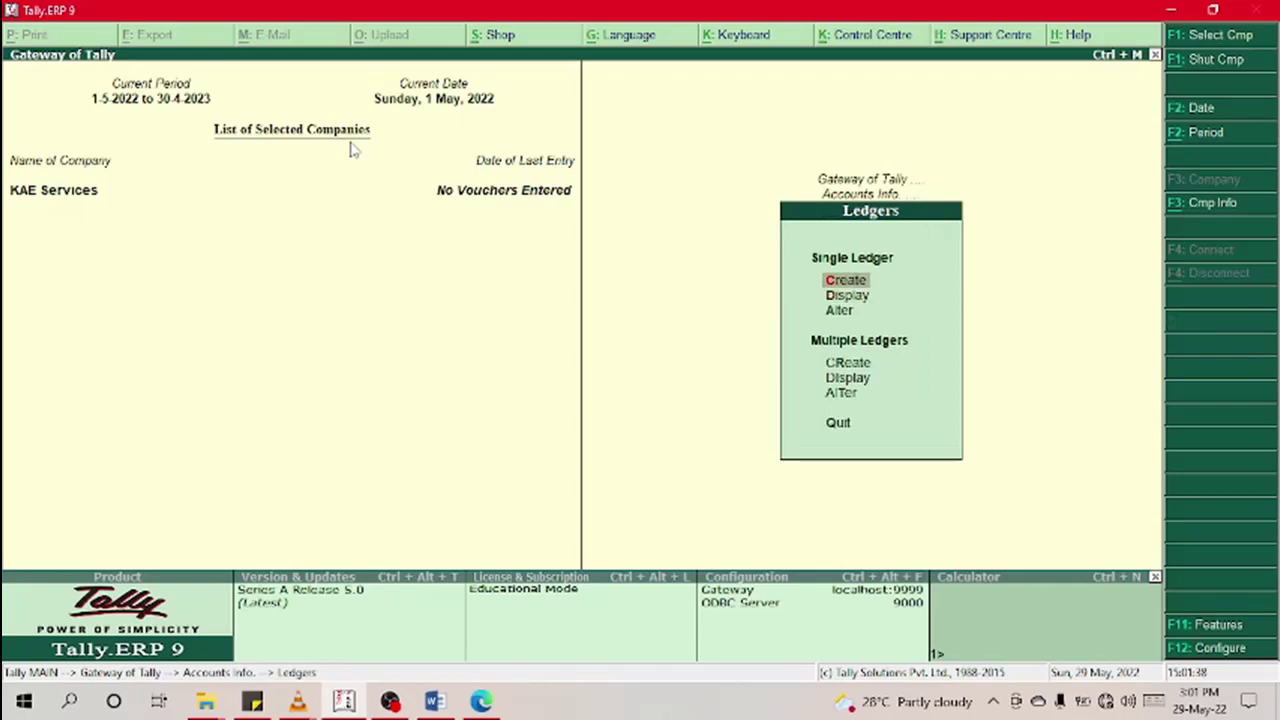
{"action": "key", "text": "Return"}
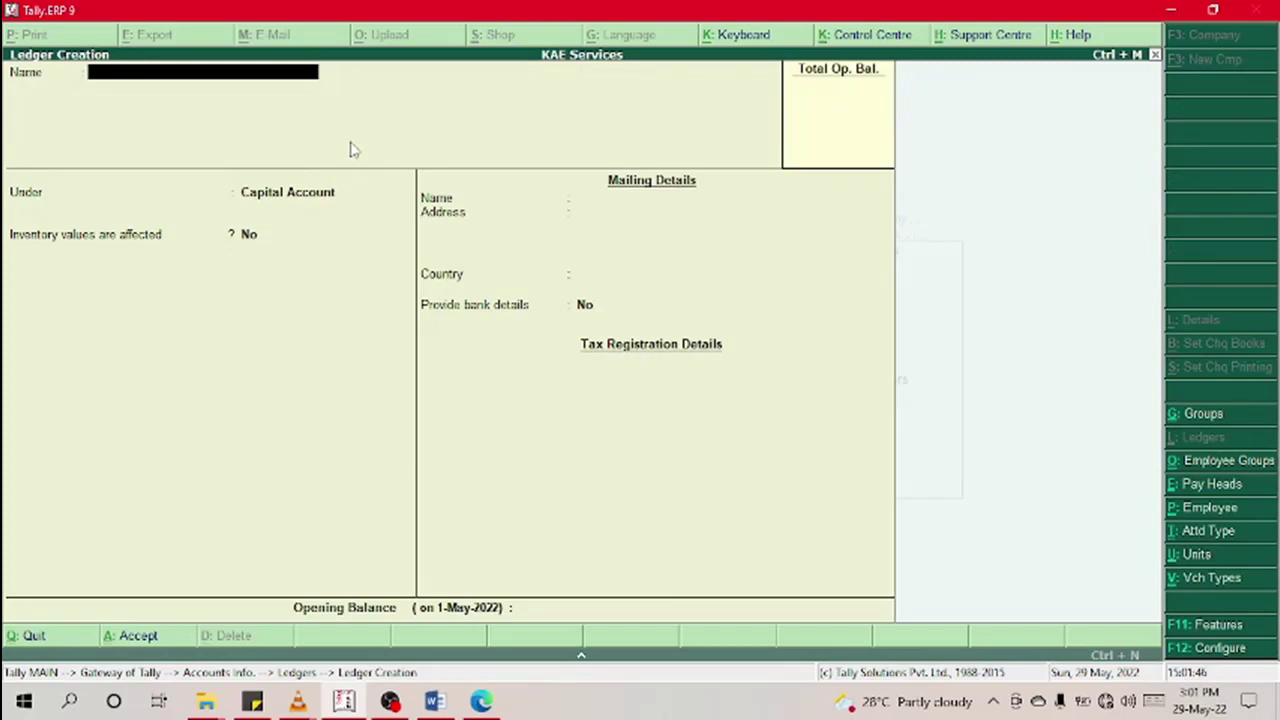
Step: Enter 'Owner's Equity' as the ledger name, then quit the form after the Duplicate Entry error
{"action": "type", "text": "Owne"}
{"action": "type", "text": "r's Eqi"}
{"action": "key", "text": "BackSpace"}
{"action": "type", "text": "uity,"}
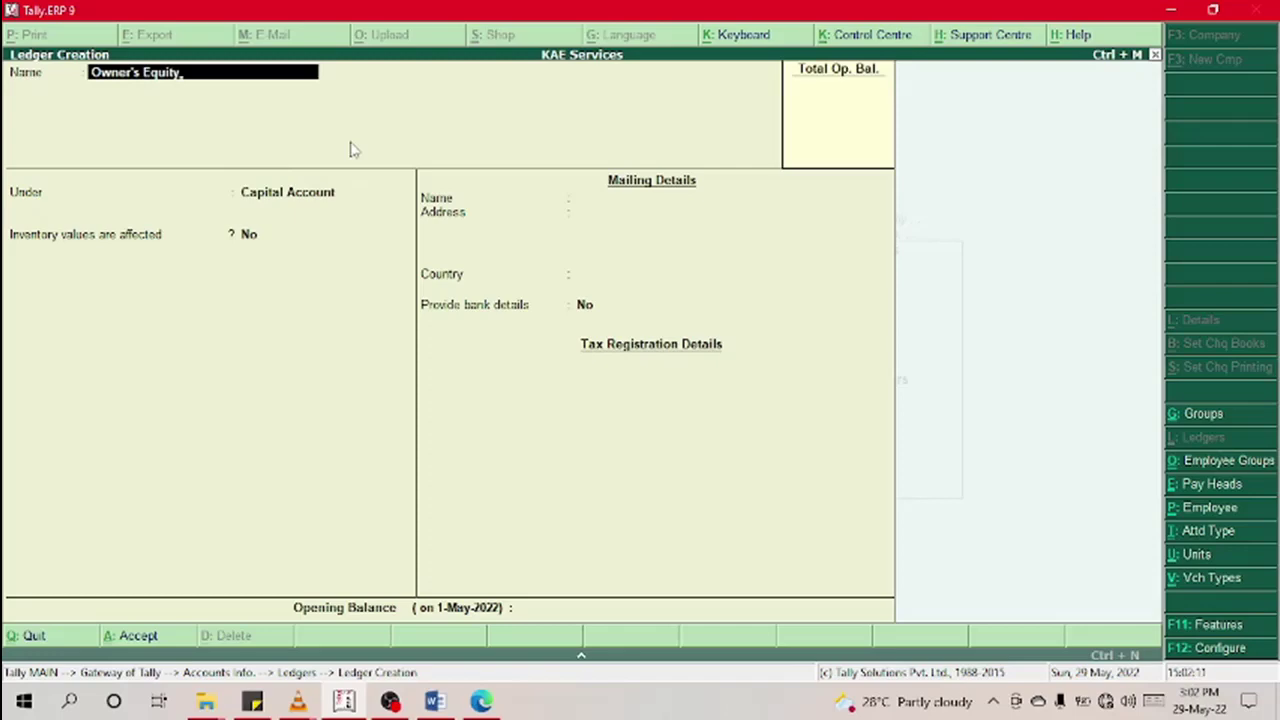
{"action": "key", "text": "Return"}
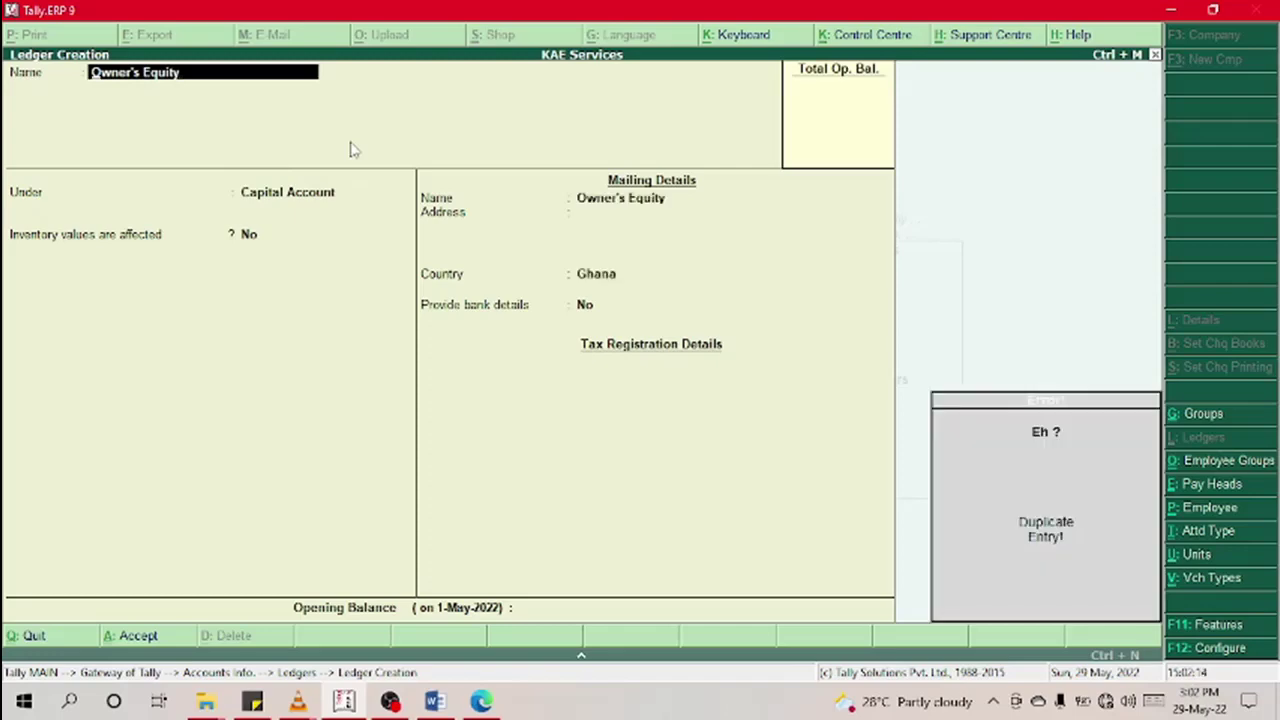
{"action": "key", "text": "Escape"}
{"action": "key", "text": "Escape"}
{"action": "key", "text": "y"}
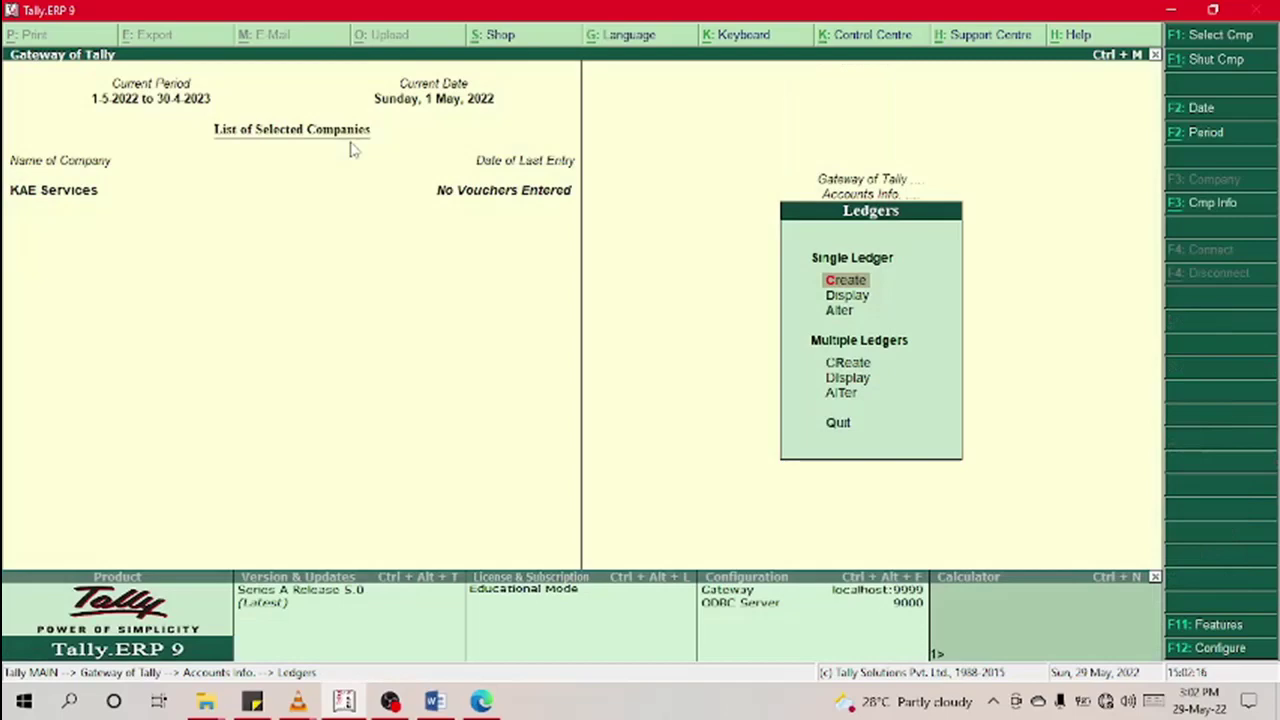
{"action": "key", "text": "Down"}
{"action": "key", "text": "Down"}
{"action": "key", "text": "Up"}
{"action": "key", "text": "Return"}
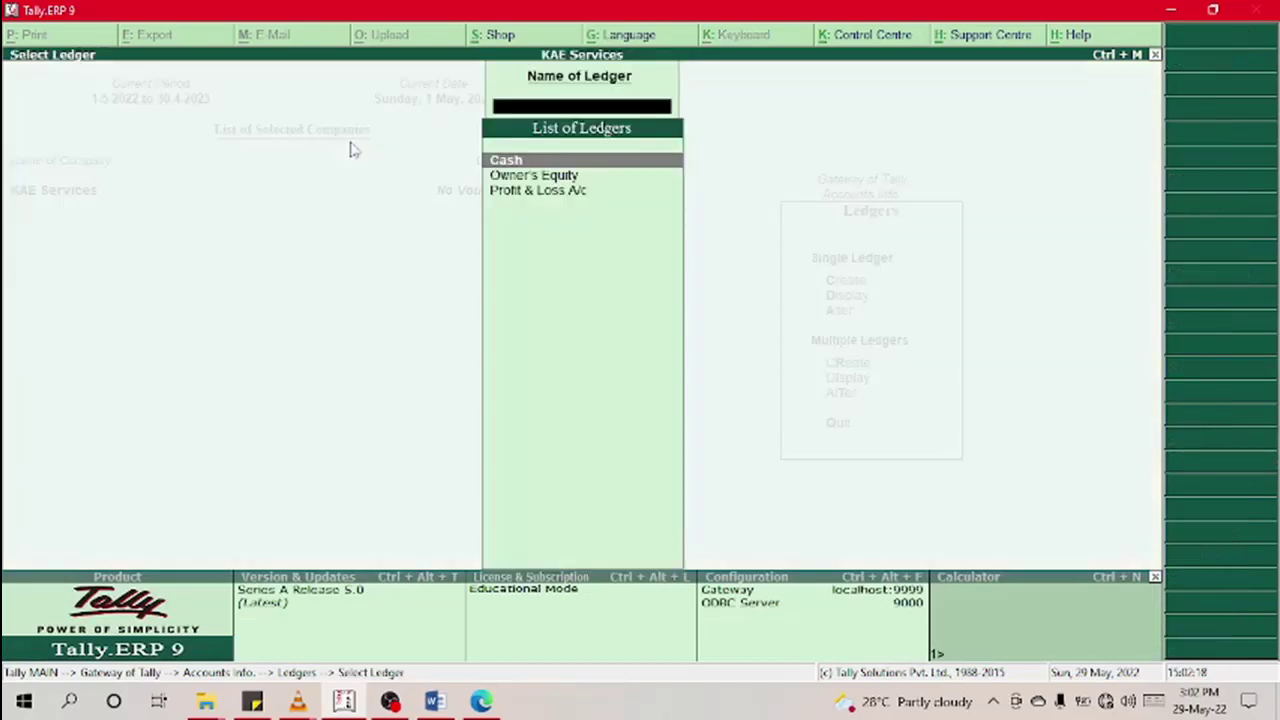
{"action": "key", "text": "Down"}
{"action": "key", "text": "Return"}
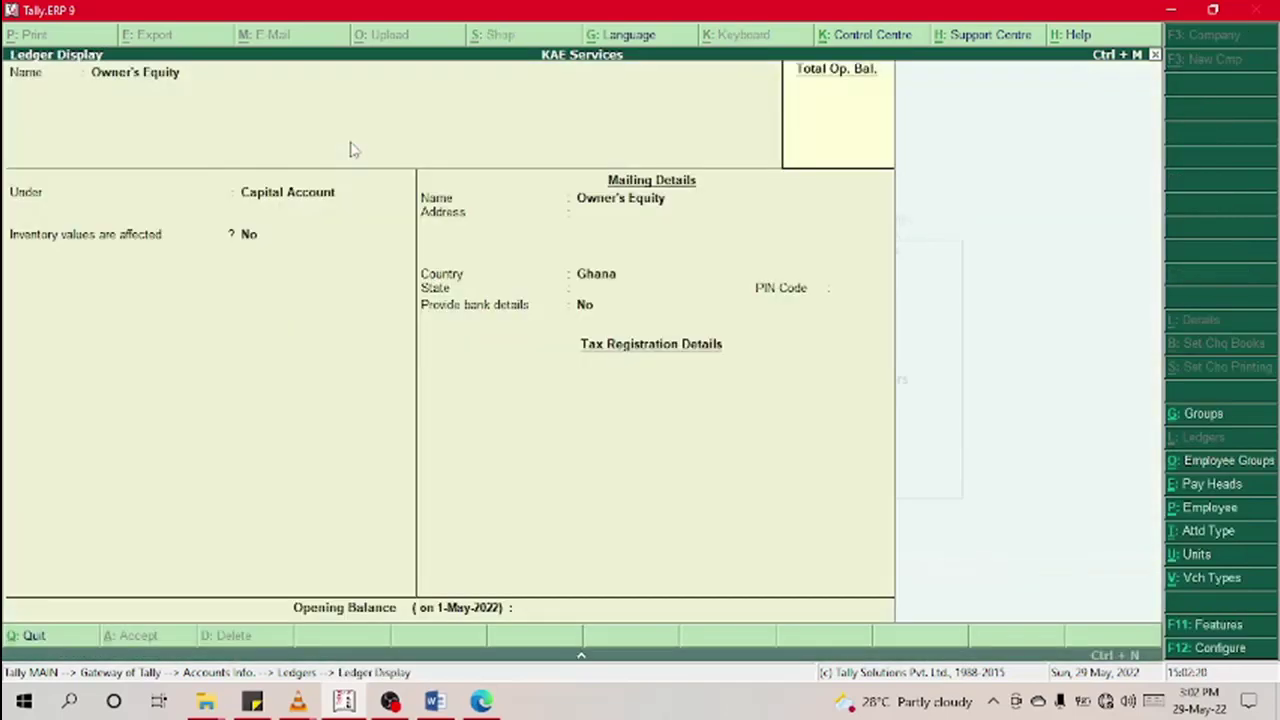
{"action": "key", "text": "Escape"}
{"action": "key", "text": "Escape"}
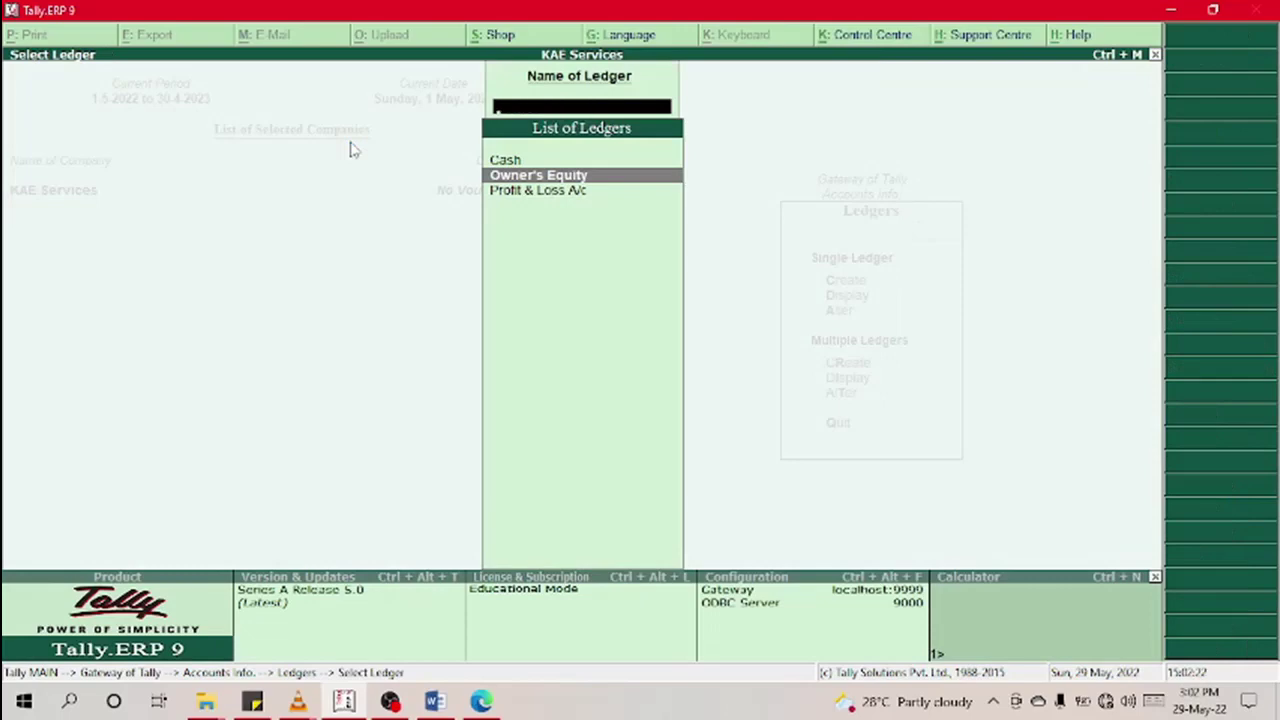
{"action": "key", "text": "Escape"}
{"action": "key", "text": "Up"}
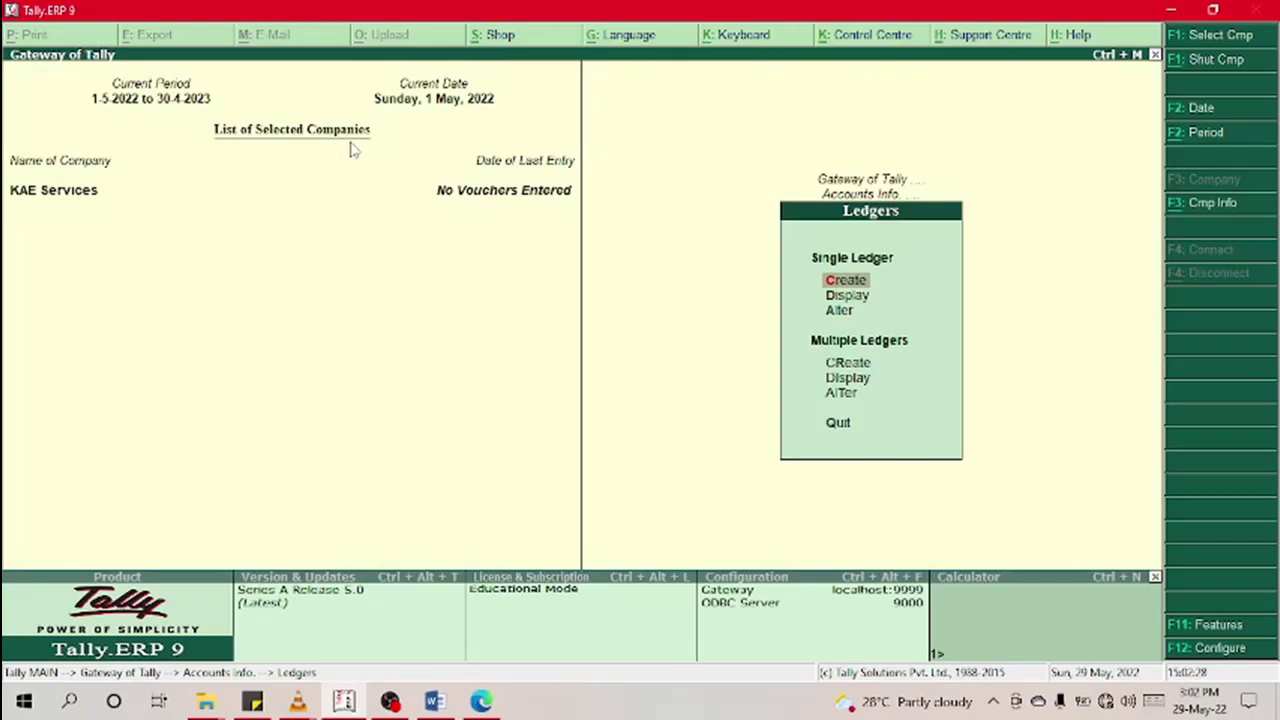
{"action": "key", "text": "Return"}
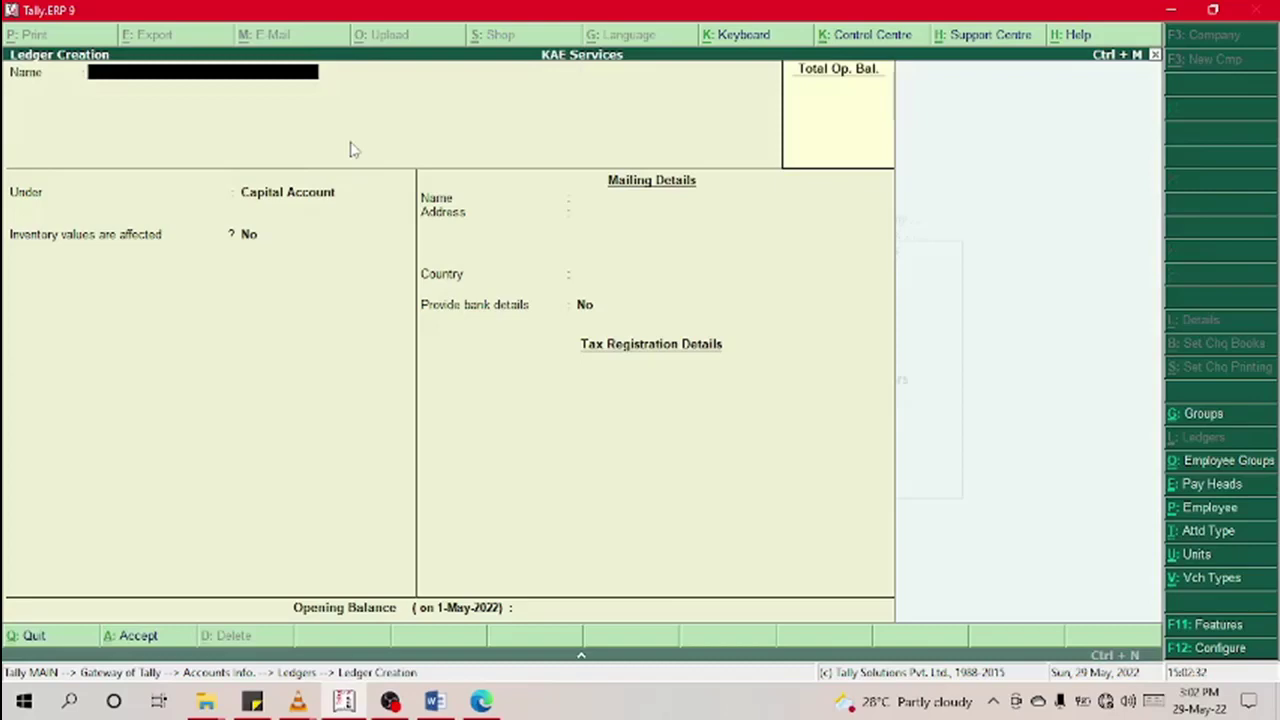
{"action": "type", "text": "Capitap"}
{"action": "key", "text": "BackSpace"}
{"action": "type", "text": "l"}
{"action": "key", "text": "Return"}
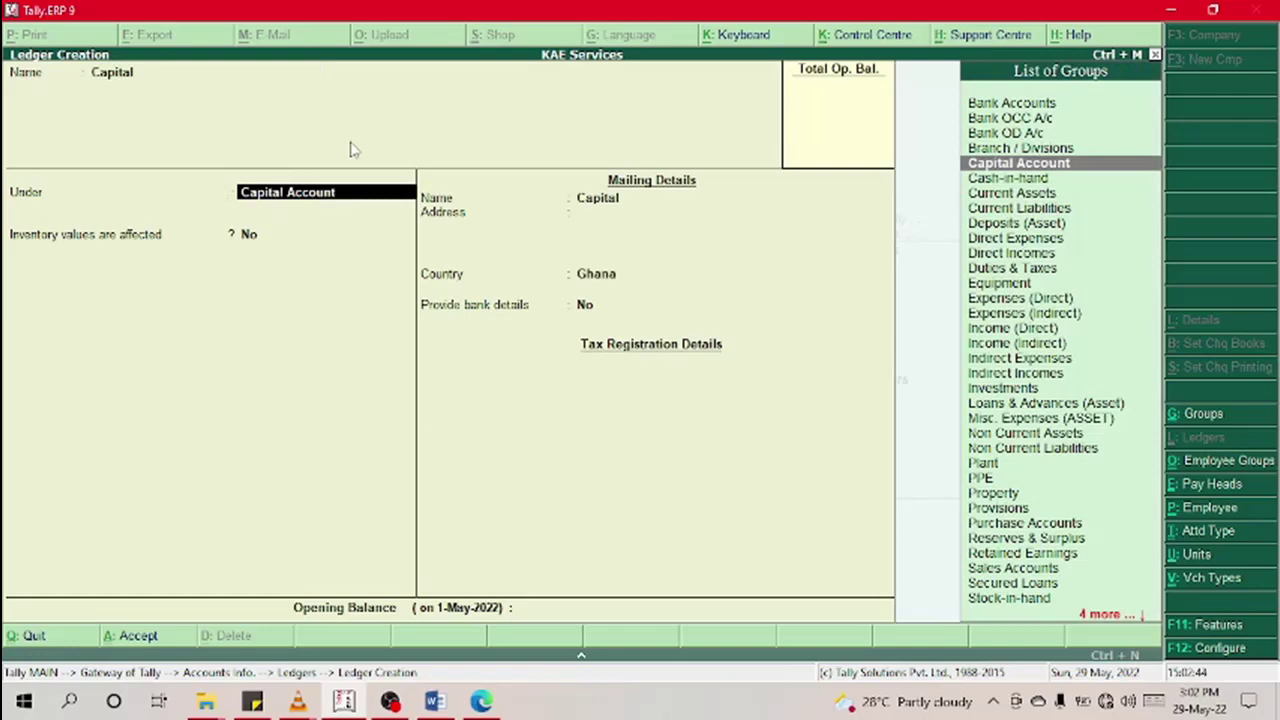
{"action": "key", "text": "Escape"}
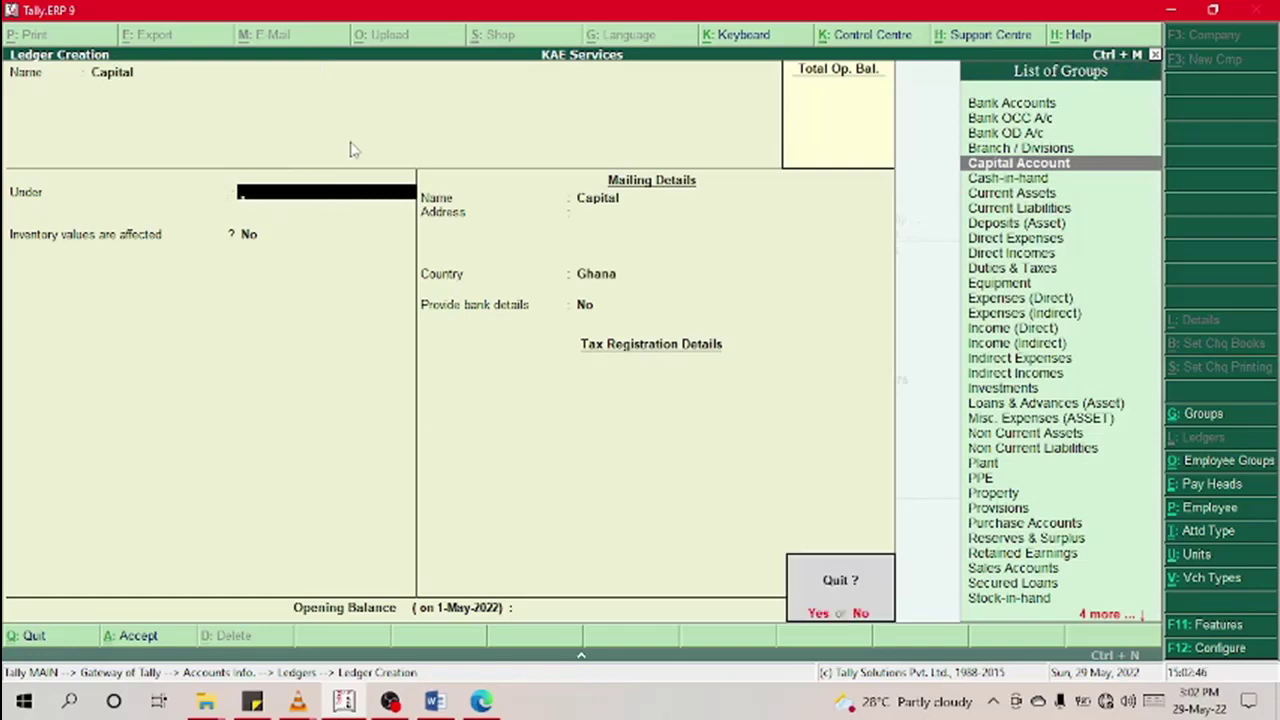
{"action": "key", "text": "y"}
{"action": "key", "text": "Down"}
{"action": "key", "text": "Return"}
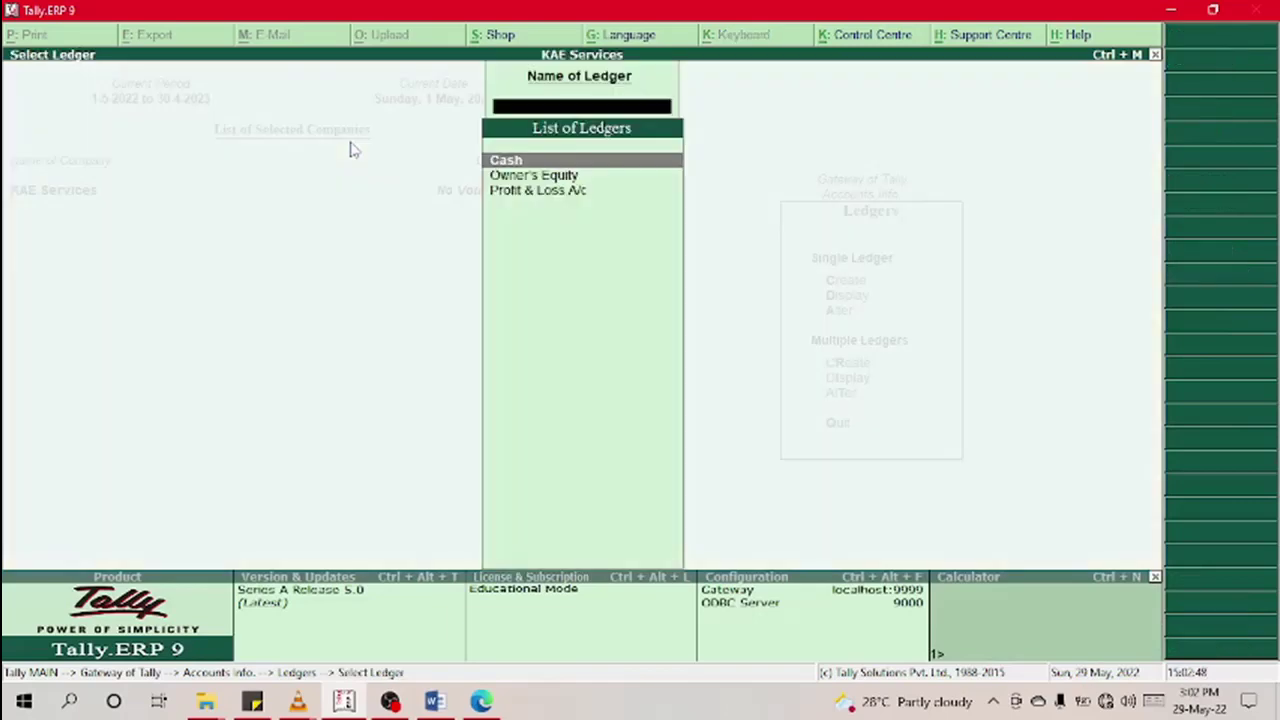
Step: Display the Owner's Equity ledger details
{"action": "key", "text": "Down"}
{"action": "key", "text": "Return"}
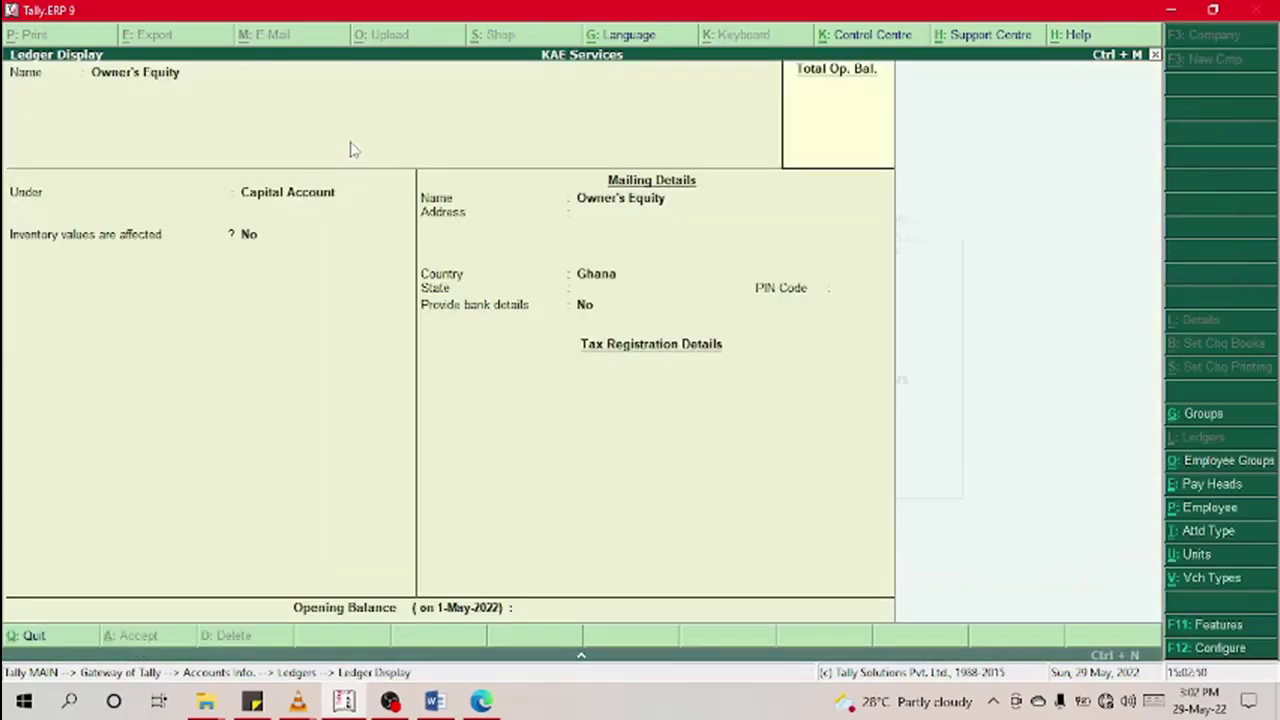
{"action": "key", "text": "Escape"}
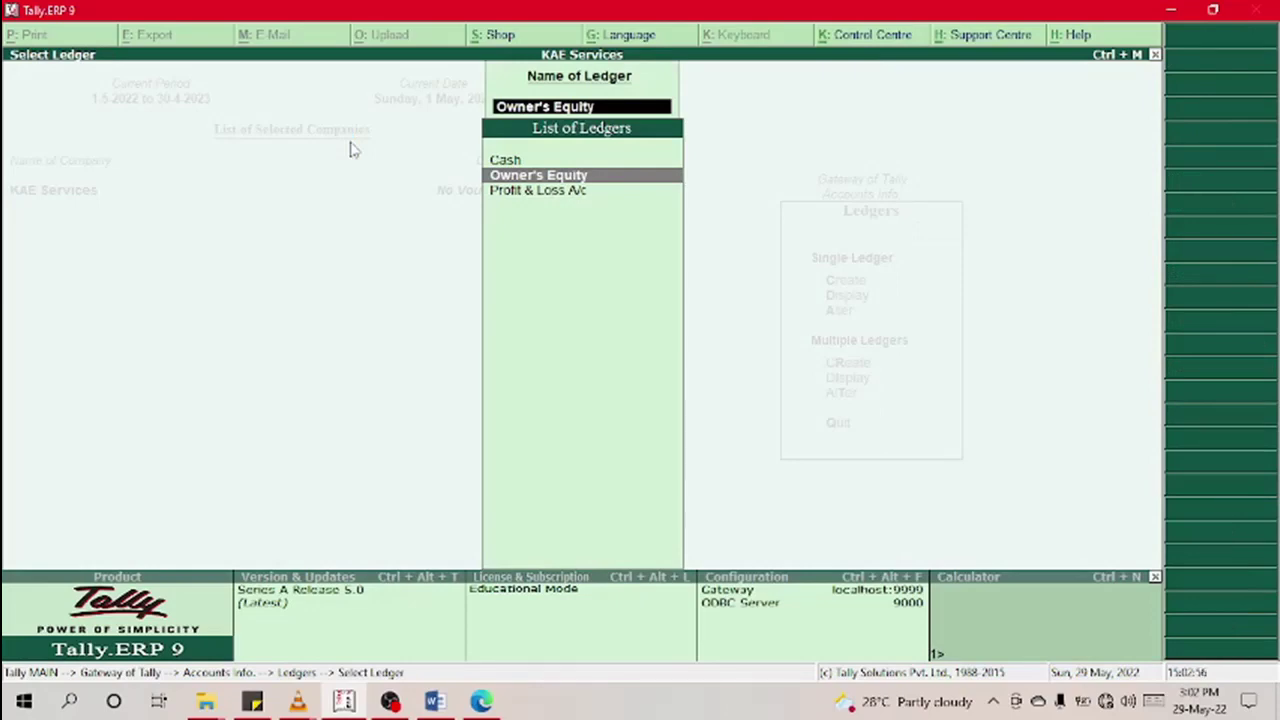
Step: Return to the Gateway of Tally and open Accounting Vouchers entry
{"action": "key", "text": "BackSpace"}
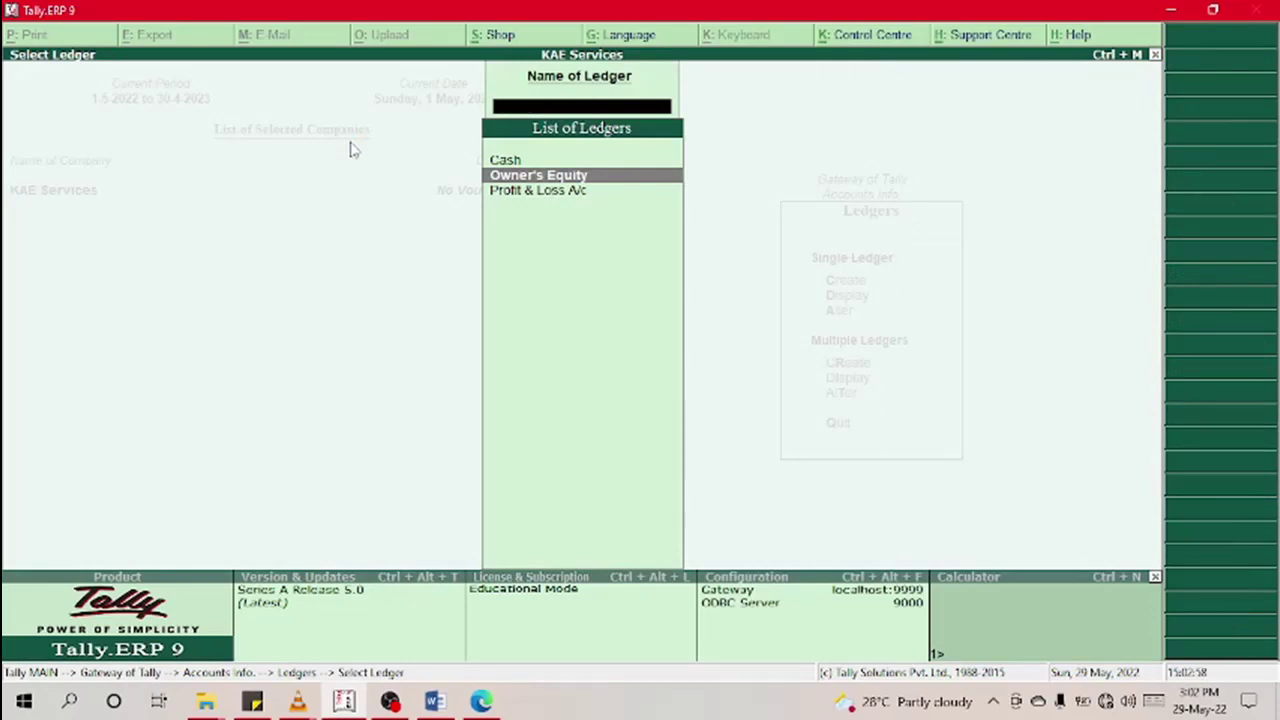
{"action": "key", "text": "Escape"}
{"action": "key", "text": "Escape"}
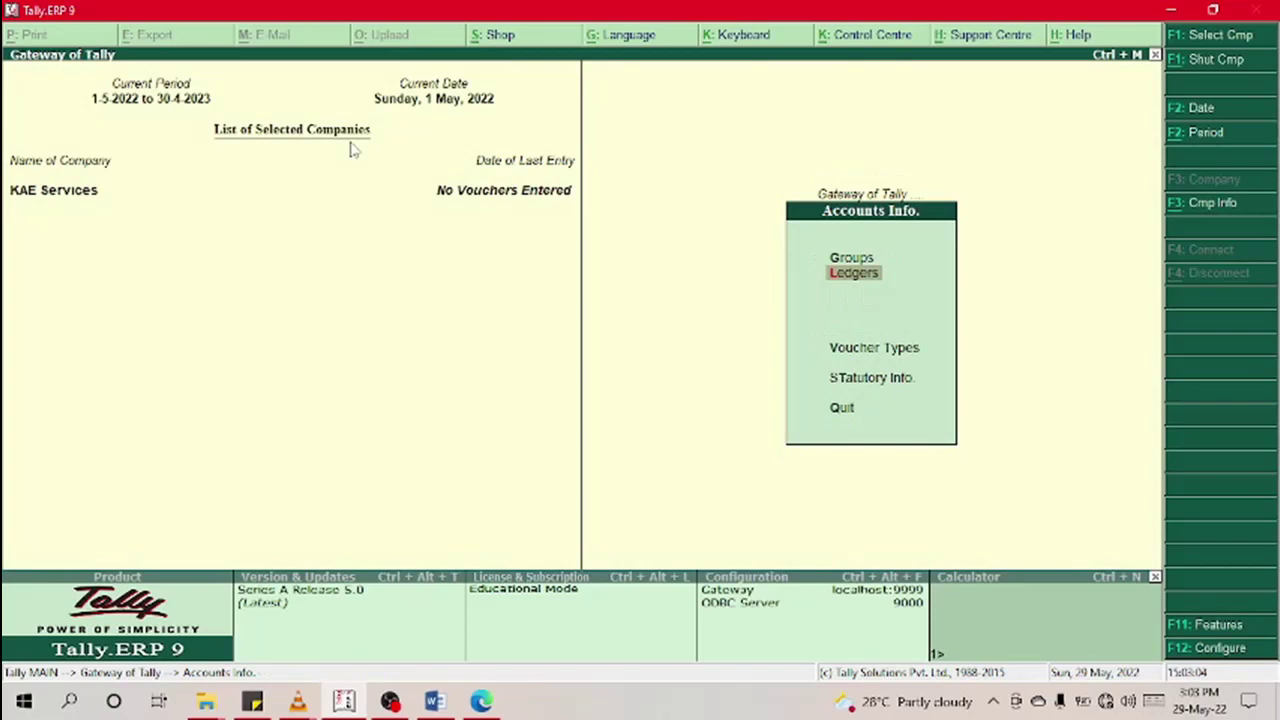
{"action": "key", "text": "Escape"}
{"action": "key", "text": "Down"}
{"action": "key", "text": "Down"}
{"action": "key", "text": "Down"}
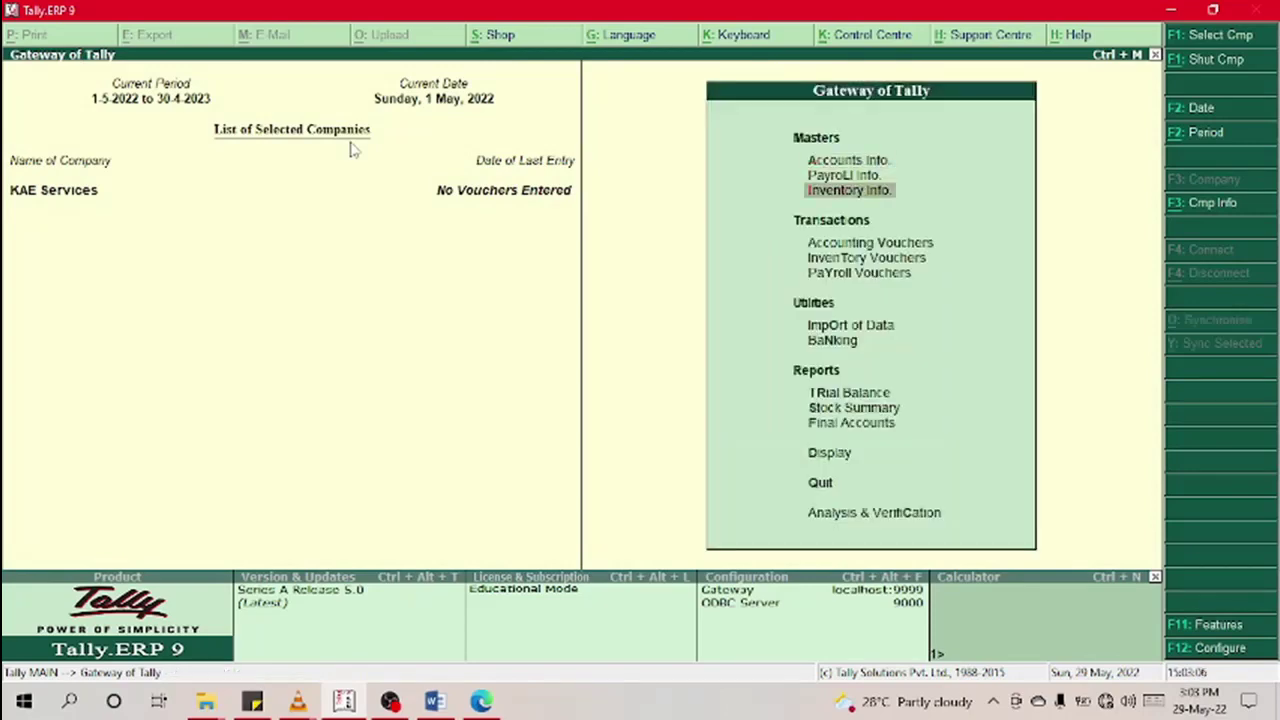
{"action": "key", "text": "Return"}
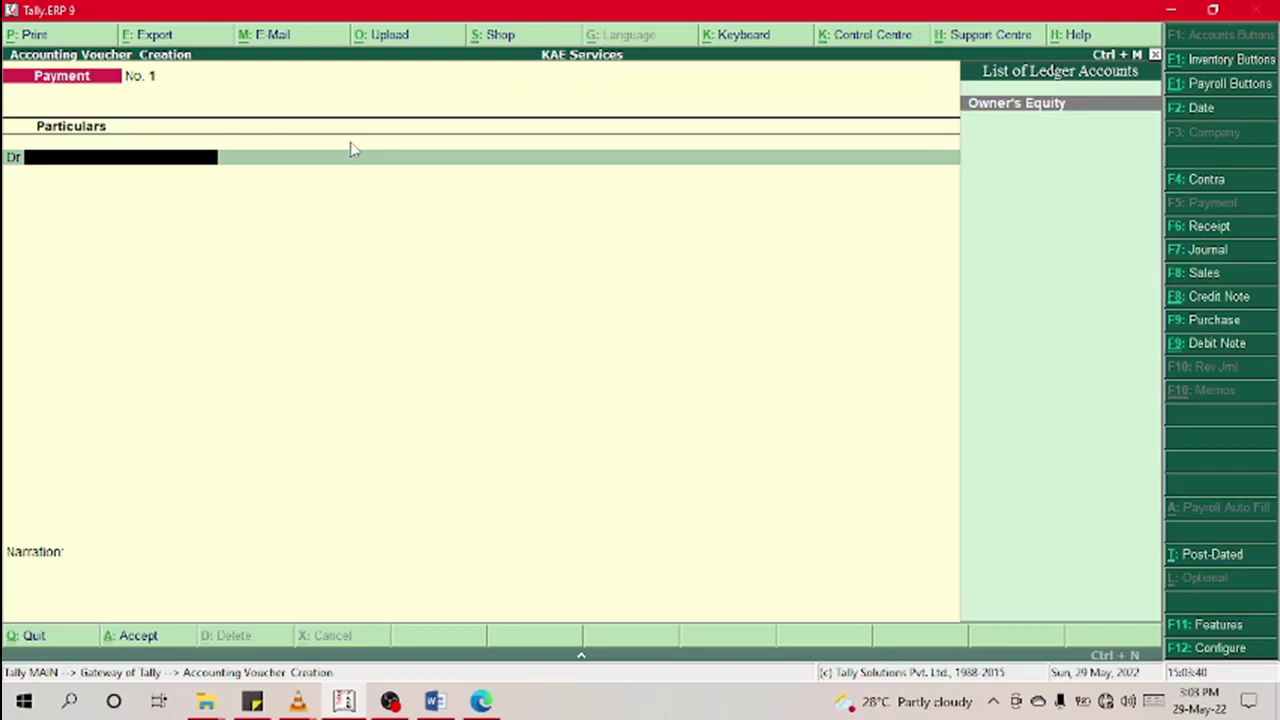
Step: Switch the voucher type to Journal, closing the accounting features screen
{"action": "left_click", "coordinate": [1193, 258]}
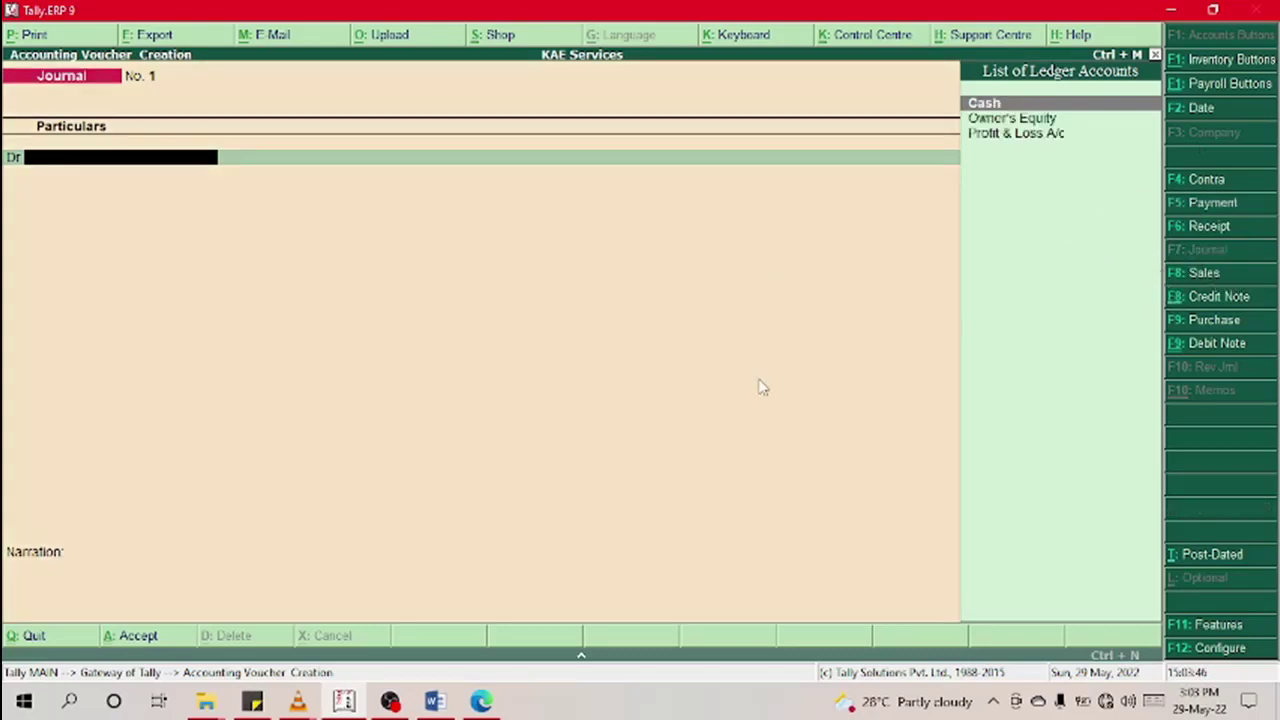
{"action": "key", "text": "F11"}
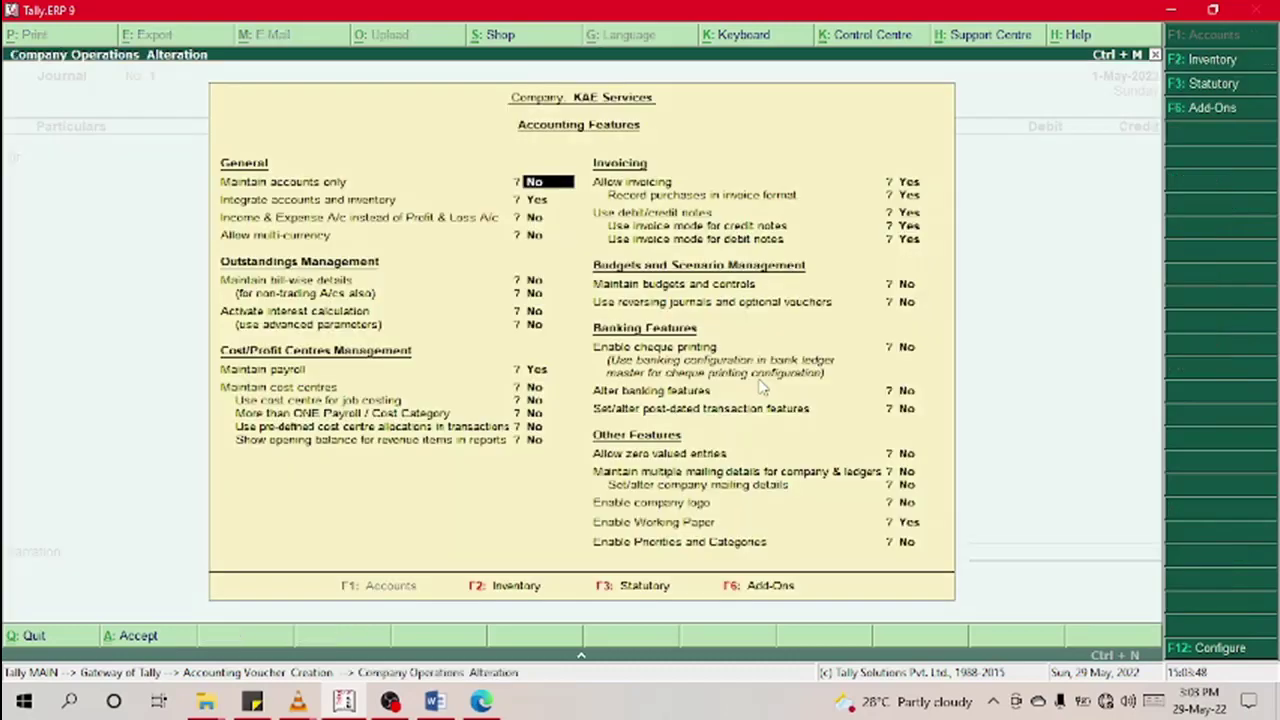
{"action": "key", "text": "Escape"}
{"action": "key", "text": "y"}
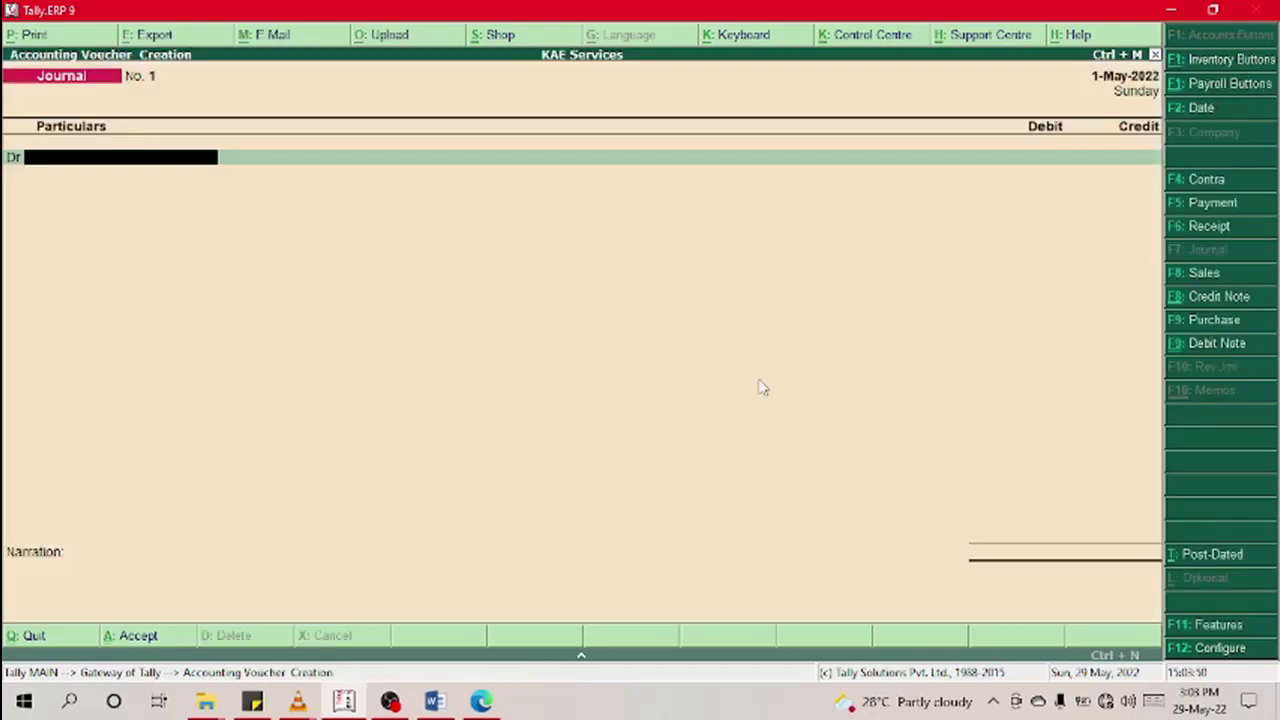
Step: Bring up the Journal configuration (F12) and go down to the cheque confirmation option
{"action": "key", "text": "F12"}
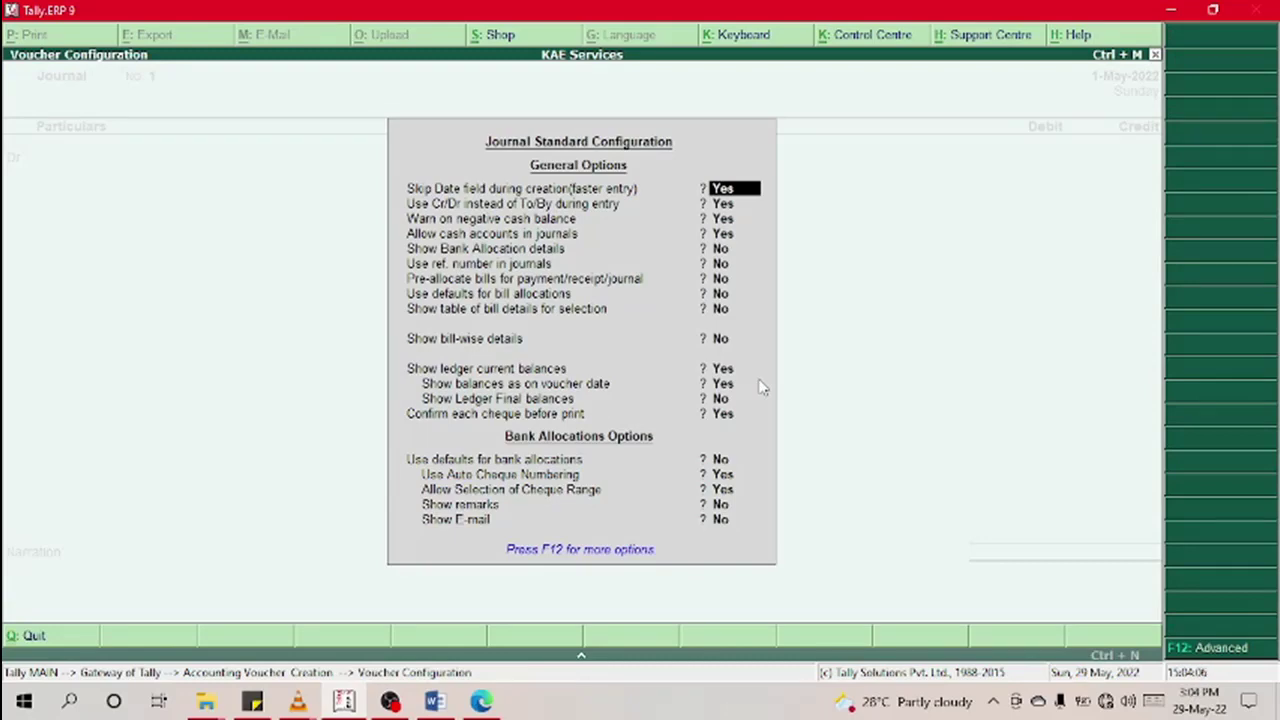
{"action": "key", "text": "Return"}
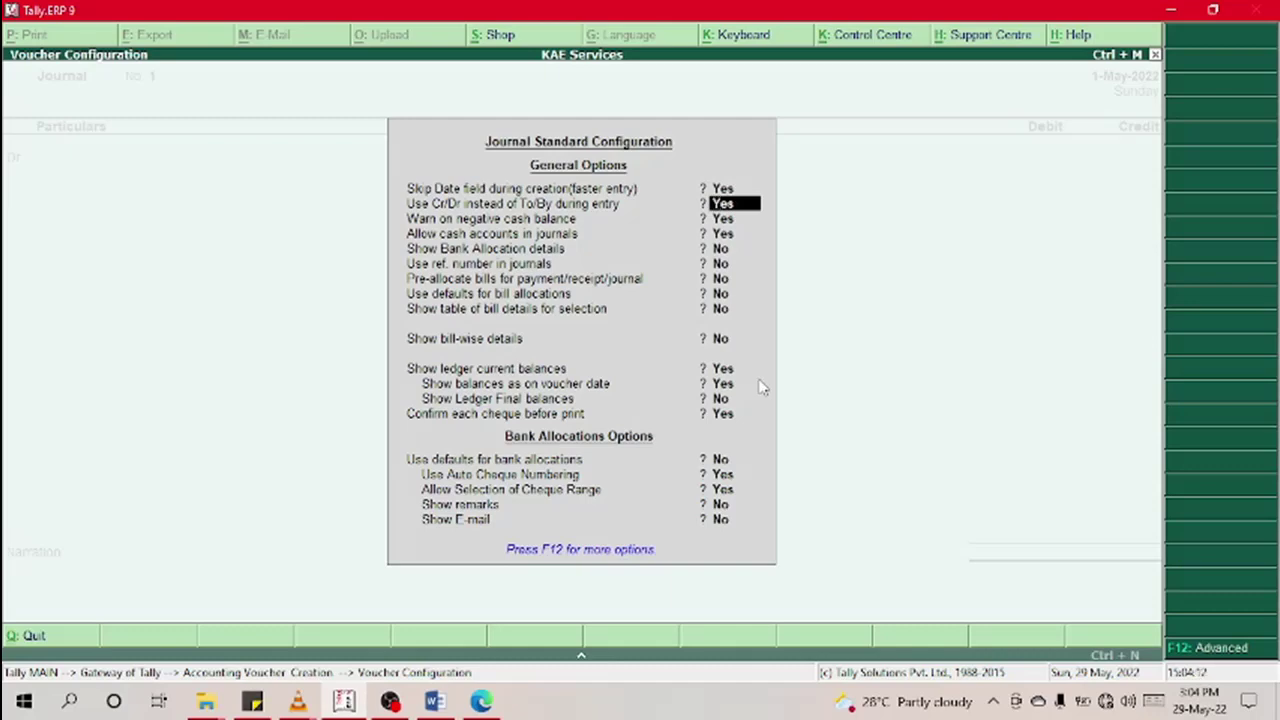
{"action": "key", "text": "Return"}
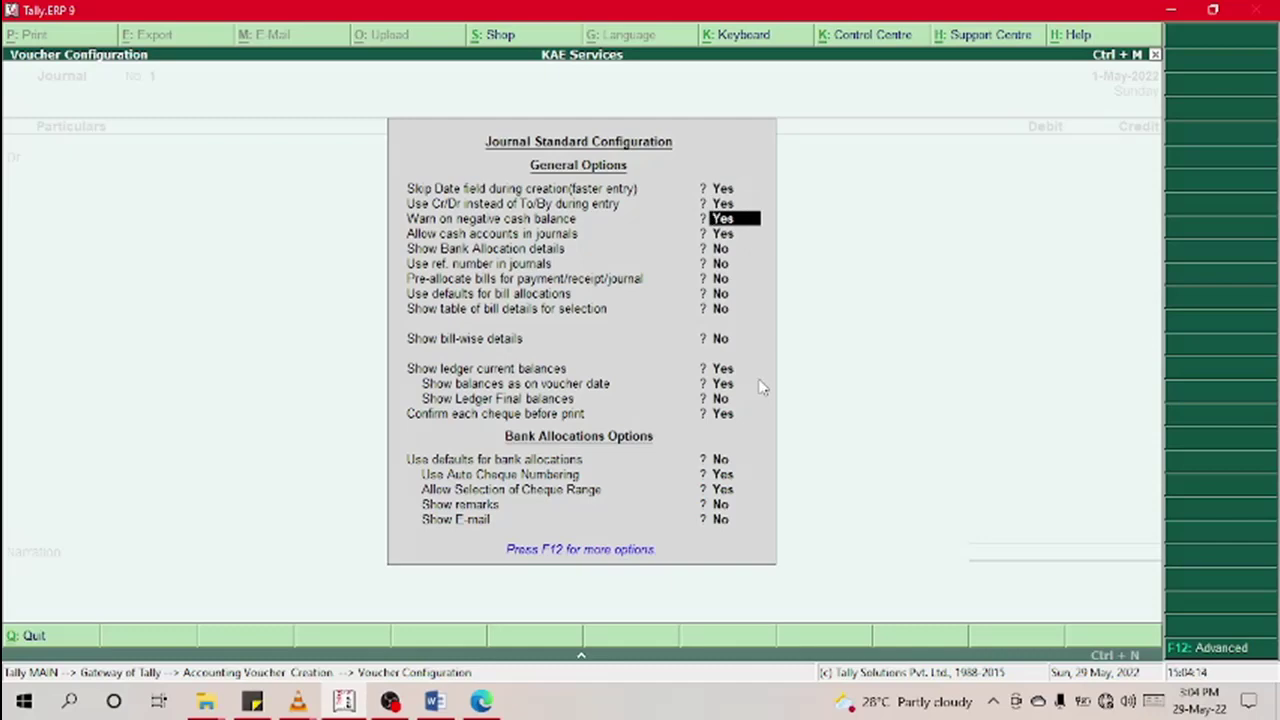
{"action": "key", "text": "Return"}
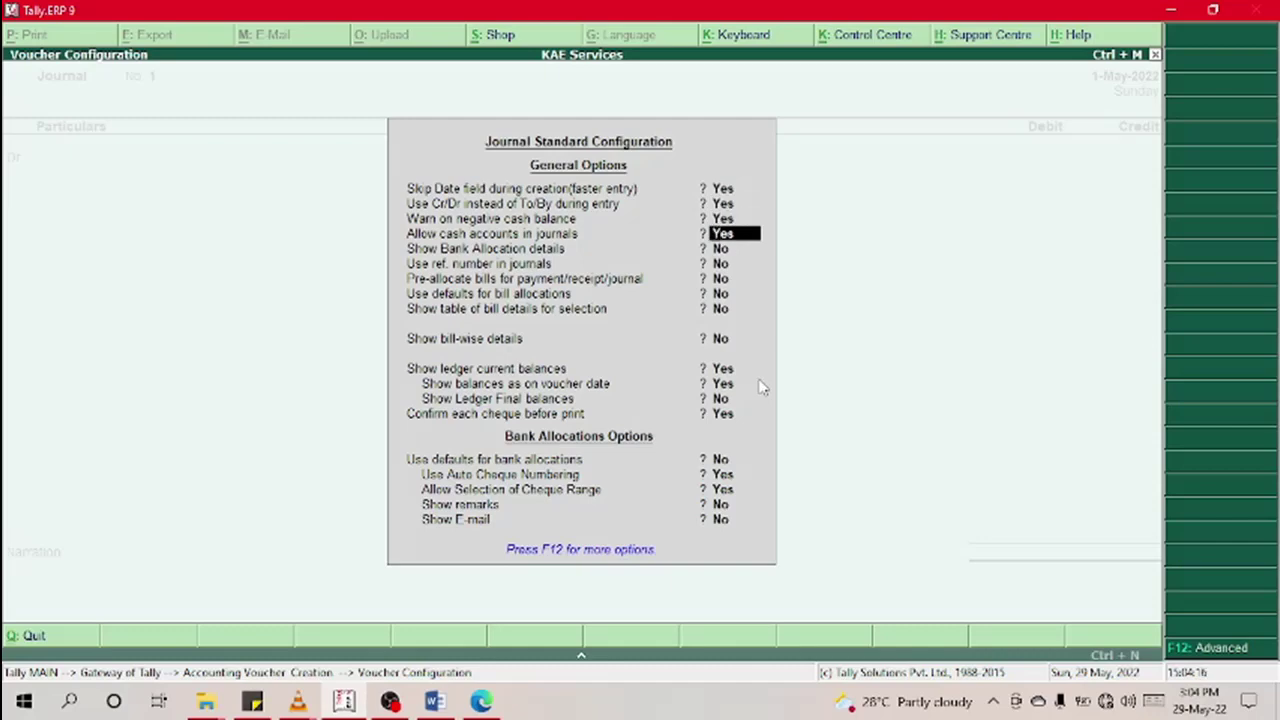
{"action": "key", "text": "Return"}
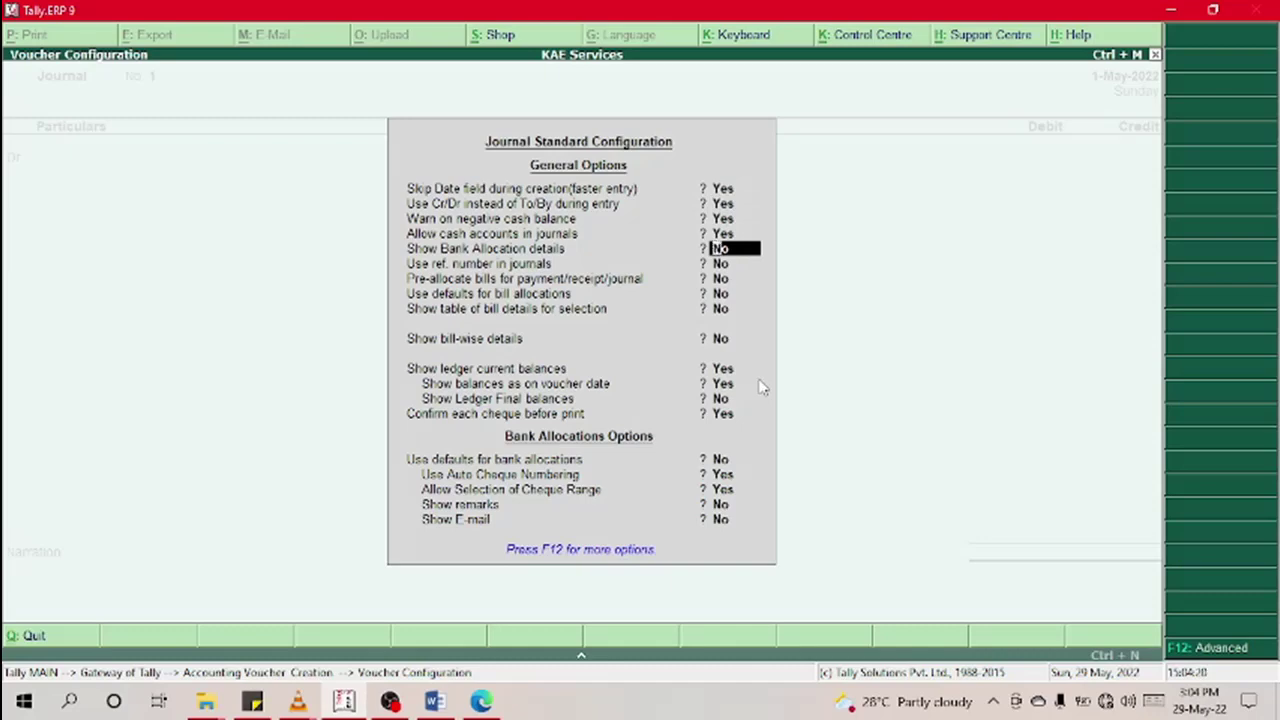
{"action": "key", "text": "Return"}
{"action": "key", "text": "Return"}
{"action": "key", "text": "Return"}
{"action": "key", "text": "Return"}
{"action": "key", "text": "Return"}
{"action": "key", "text": "Return"}
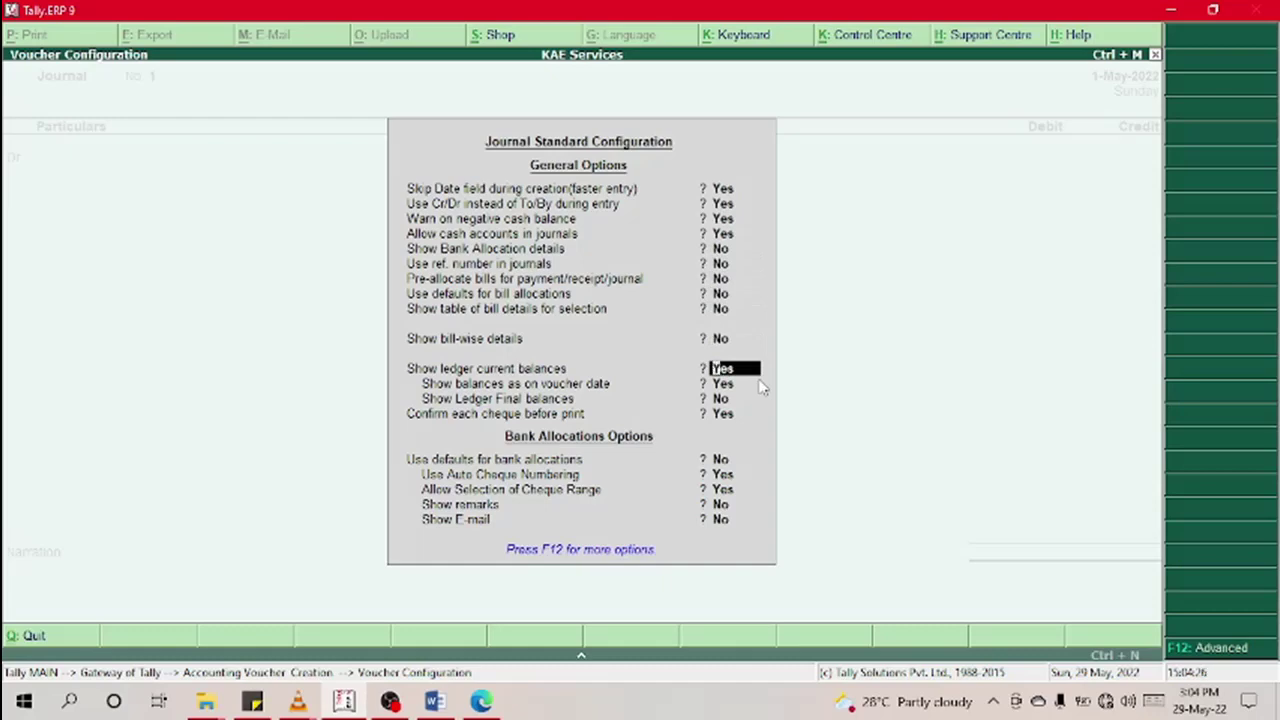
{"action": "key", "text": "Return"}
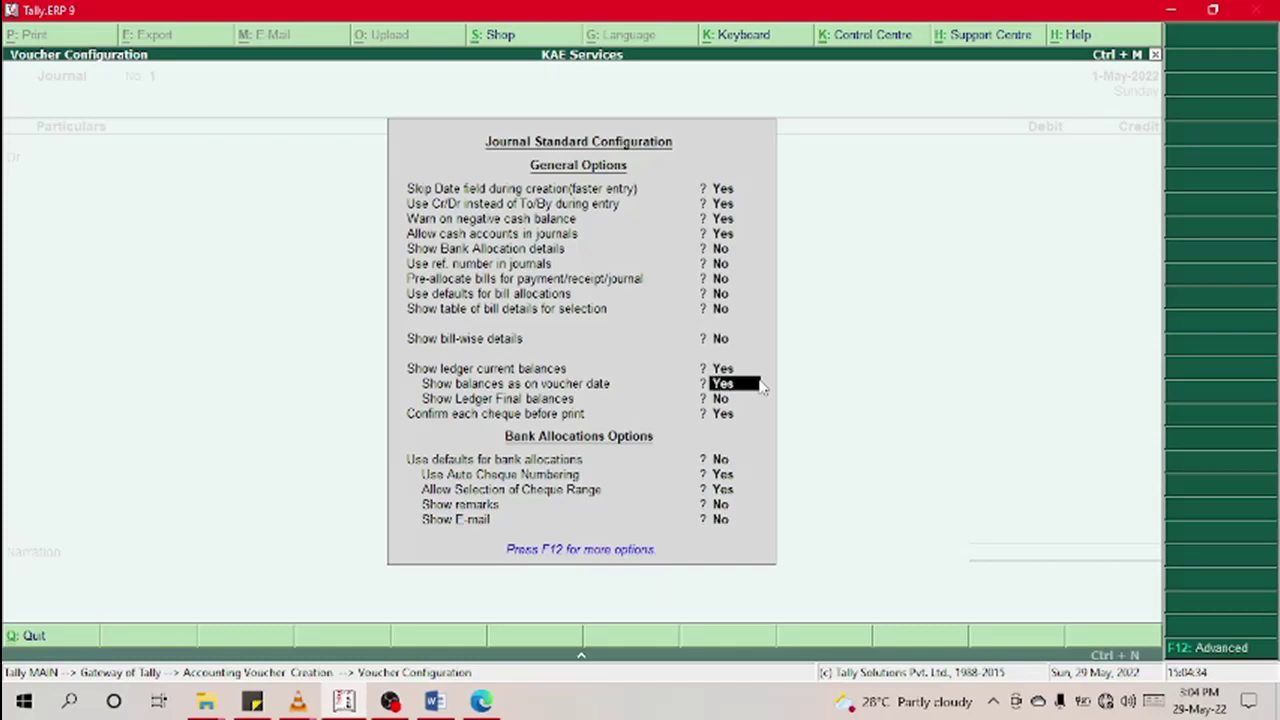
{"action": "key", "text": "Return"}
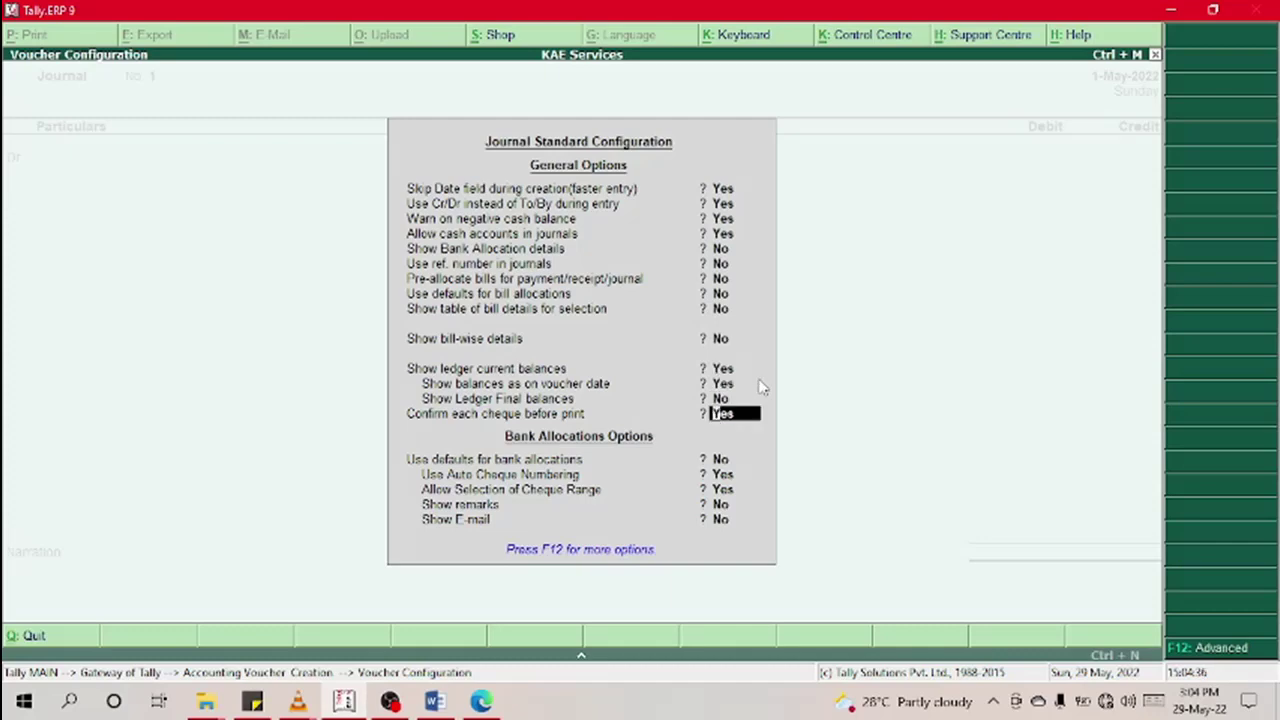
{"action": "key", "text": "Up"}
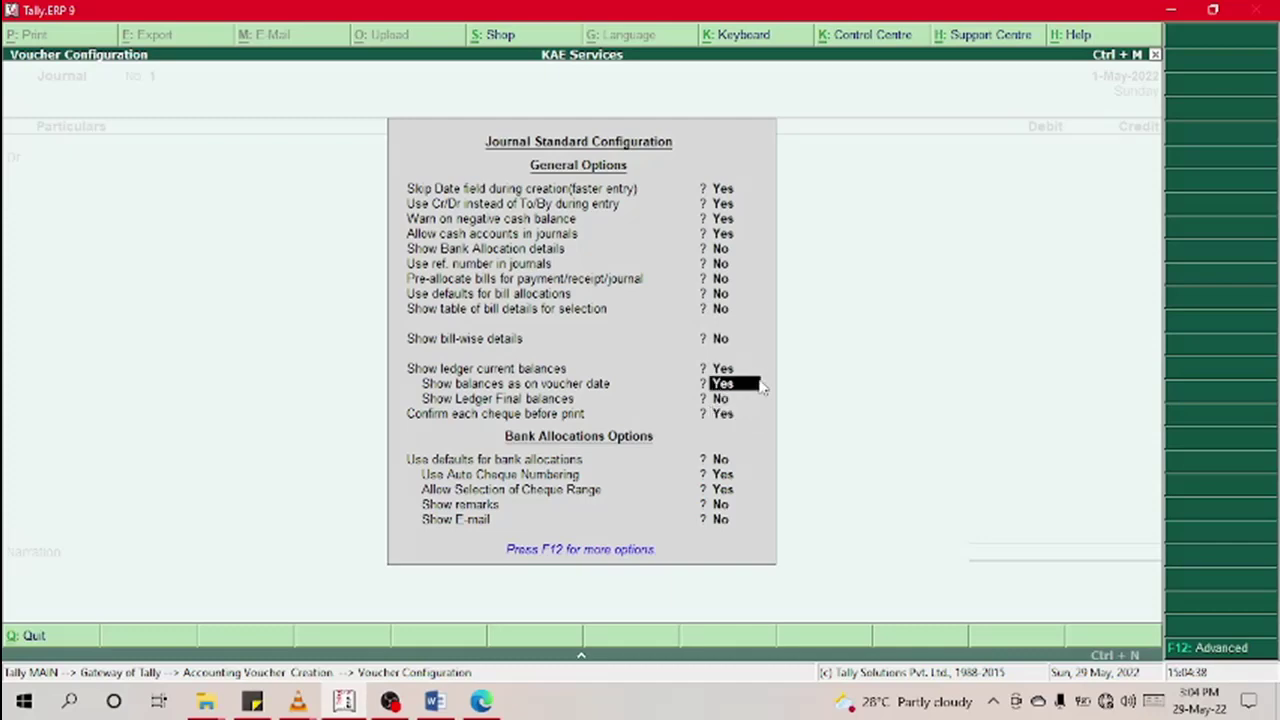
{"action": "key", "text": "Return"}
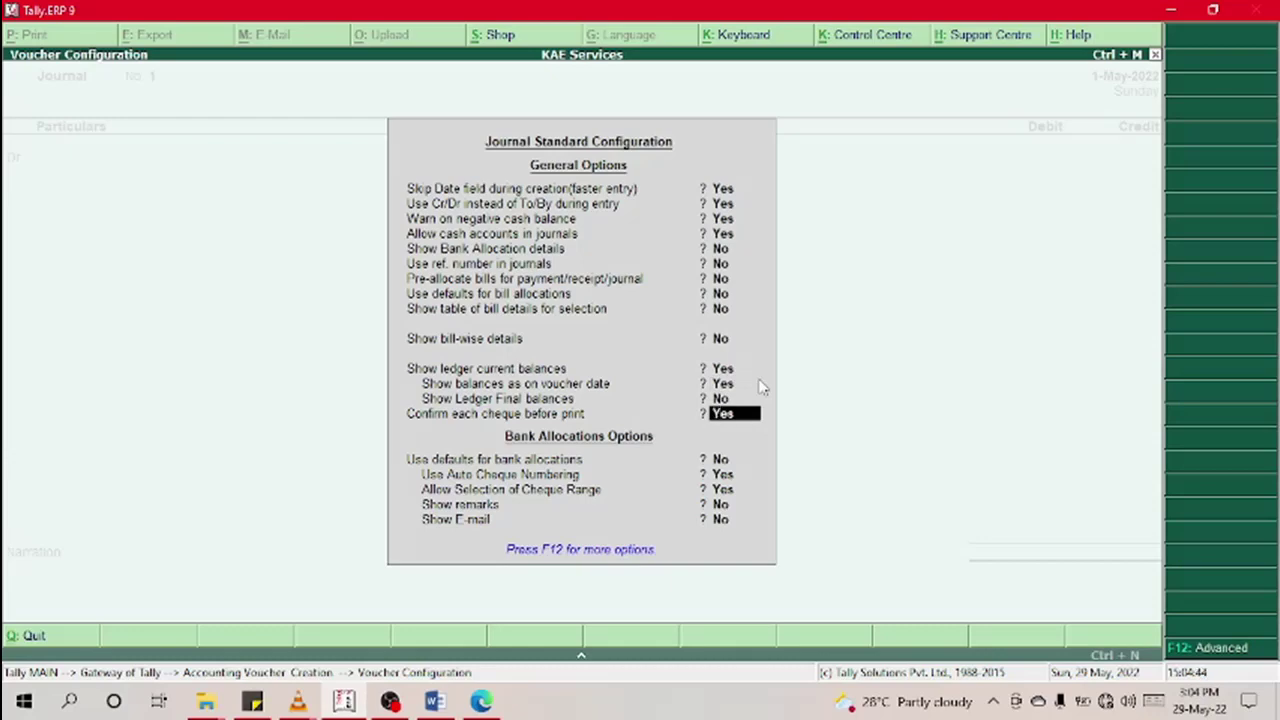
{"action": "key", "text": "Return"}
{"action": "key", "text": "Up"}
Step: Set 'Confirm each cheque before print' to No and accept the configuration
{"action": "type", "text": "n"}
{"action": "key", "text": "Return"}
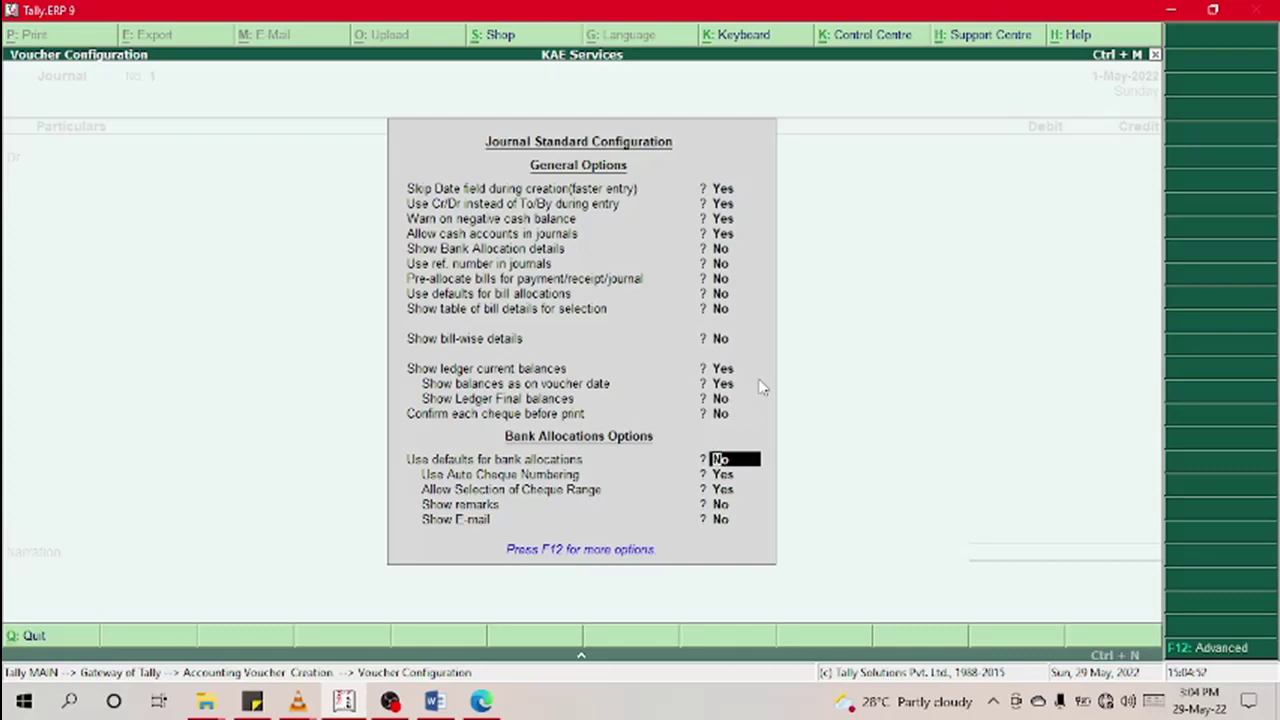
{"action": "key", "text": "Return"}
{"action": "key", "text": "Return"}
{"action": "key", "text": "Return"}
{"action": "key", "text": "Return"}
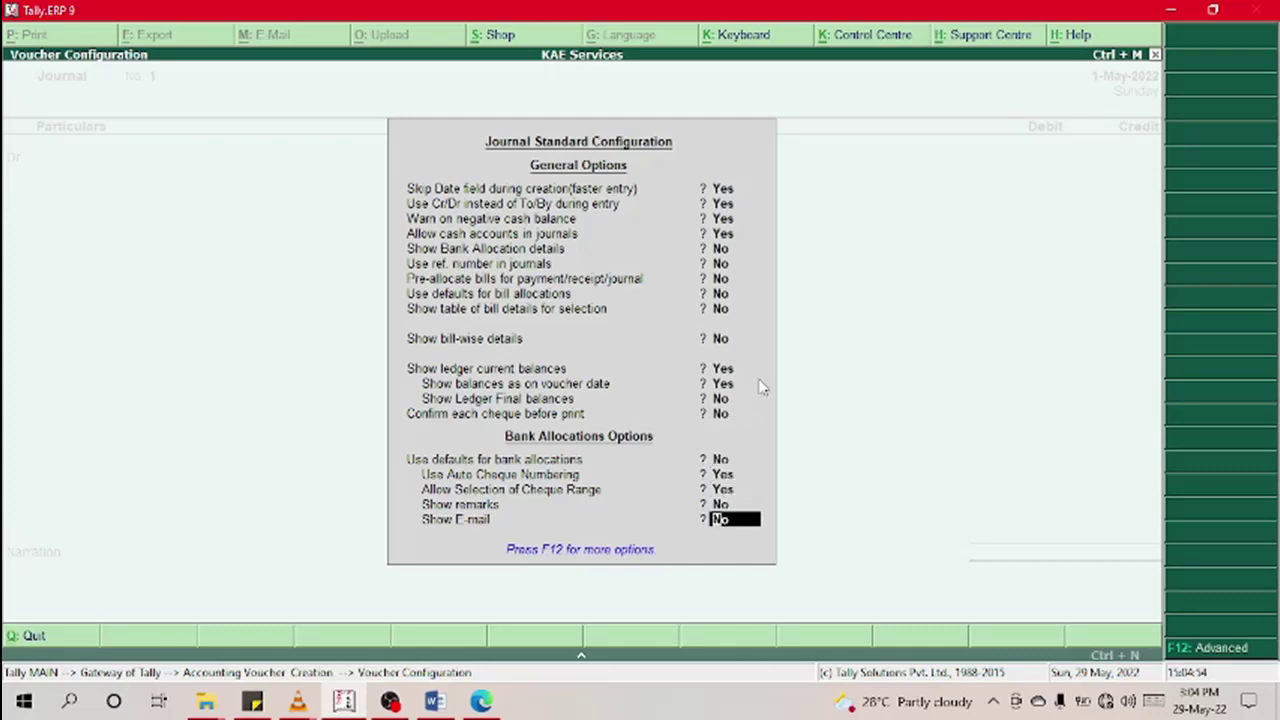
{"action": "key", "text": "F12"}
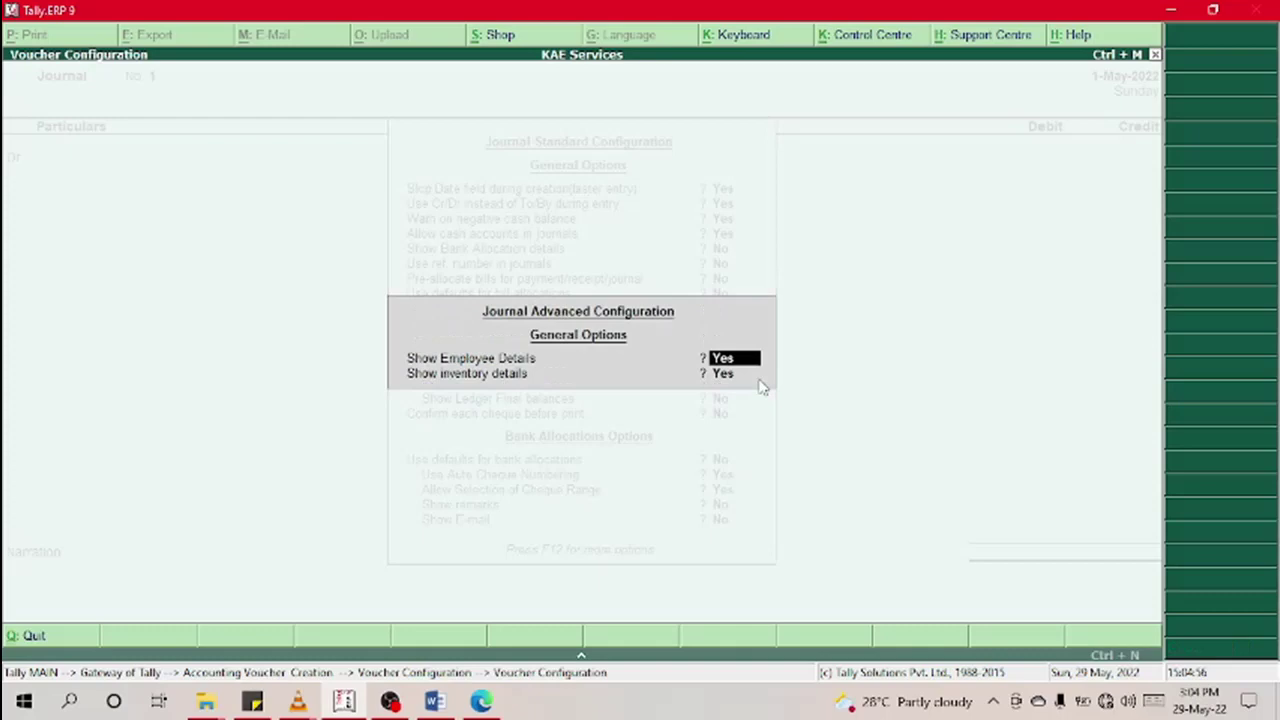
{"action": "key", "text": "Escape"}
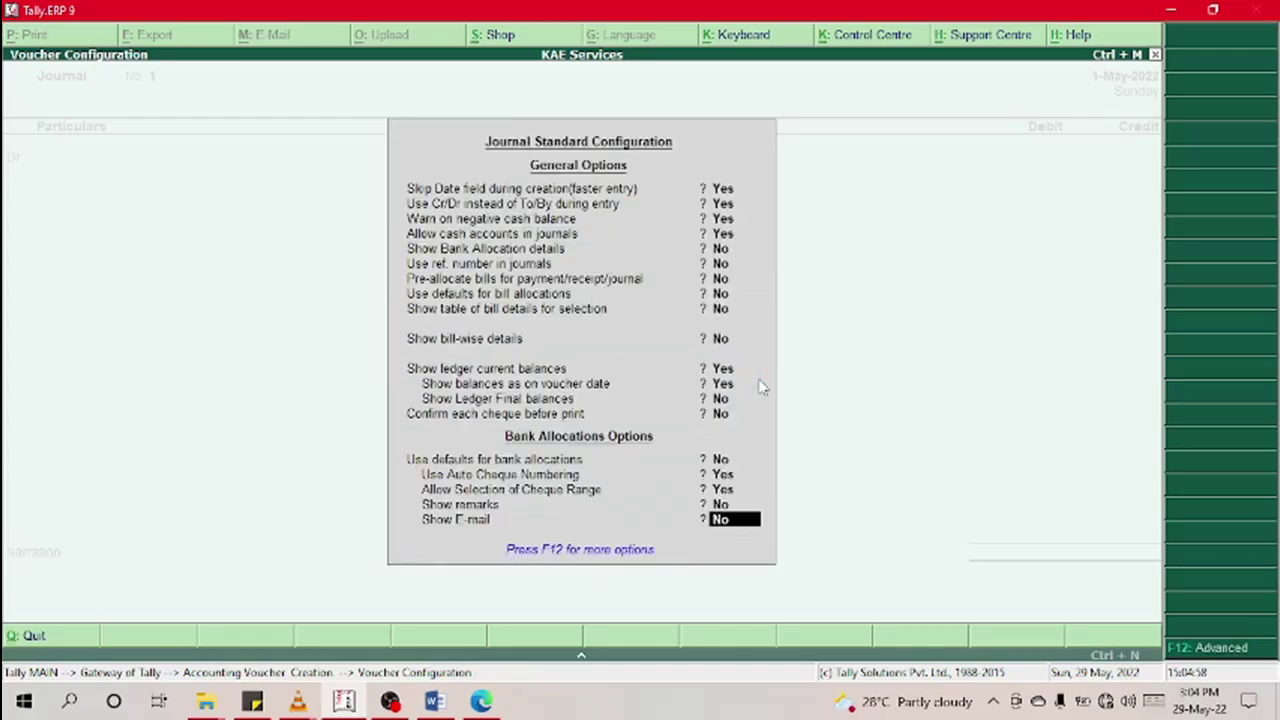
{"action": "key", "text": "Up"}
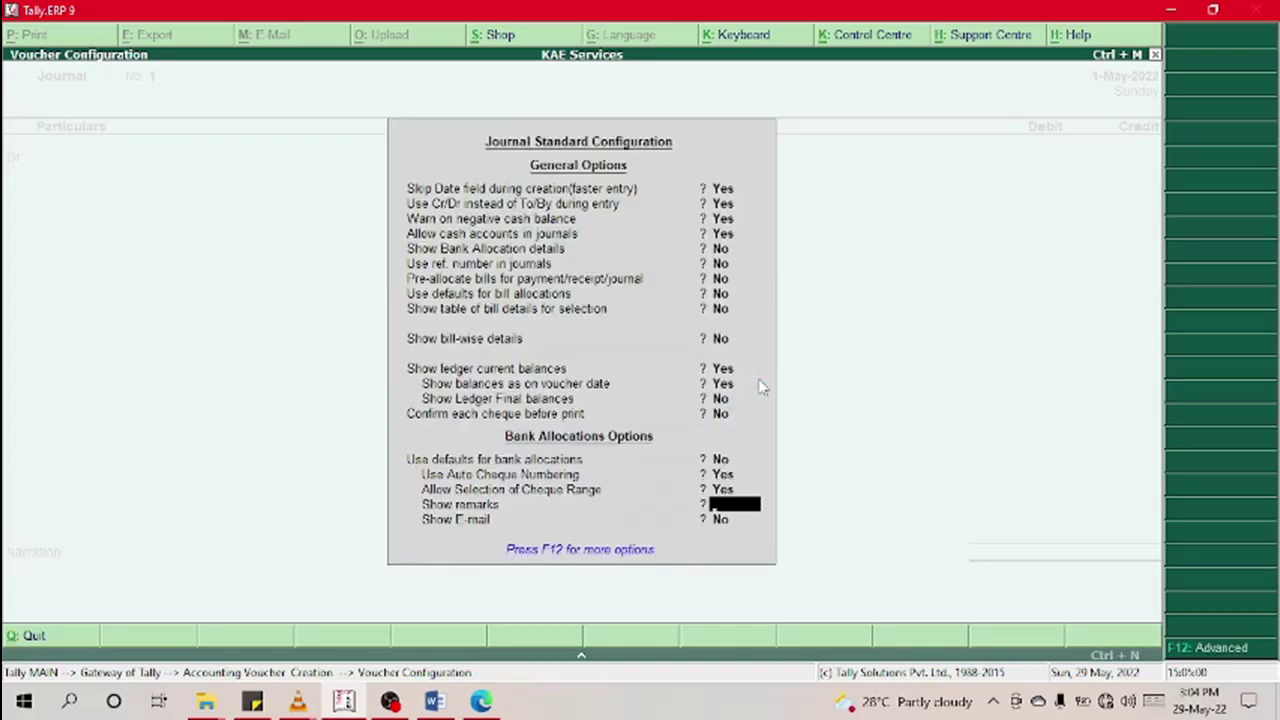
{"action": "key", "text": "ctrl+a"}
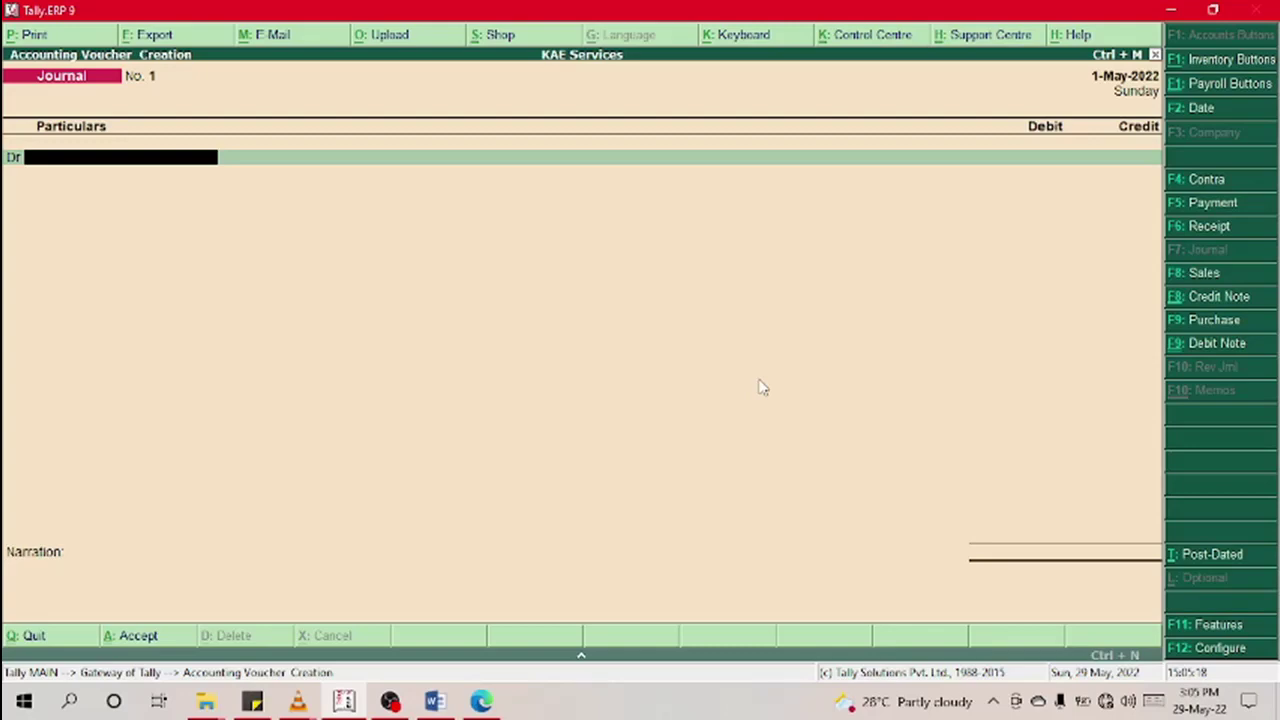
Step: Debit Cash 1,000.00 on the first journal line
{"action": "type", "text": "C"}
{"action": "key", "text": "Return"}
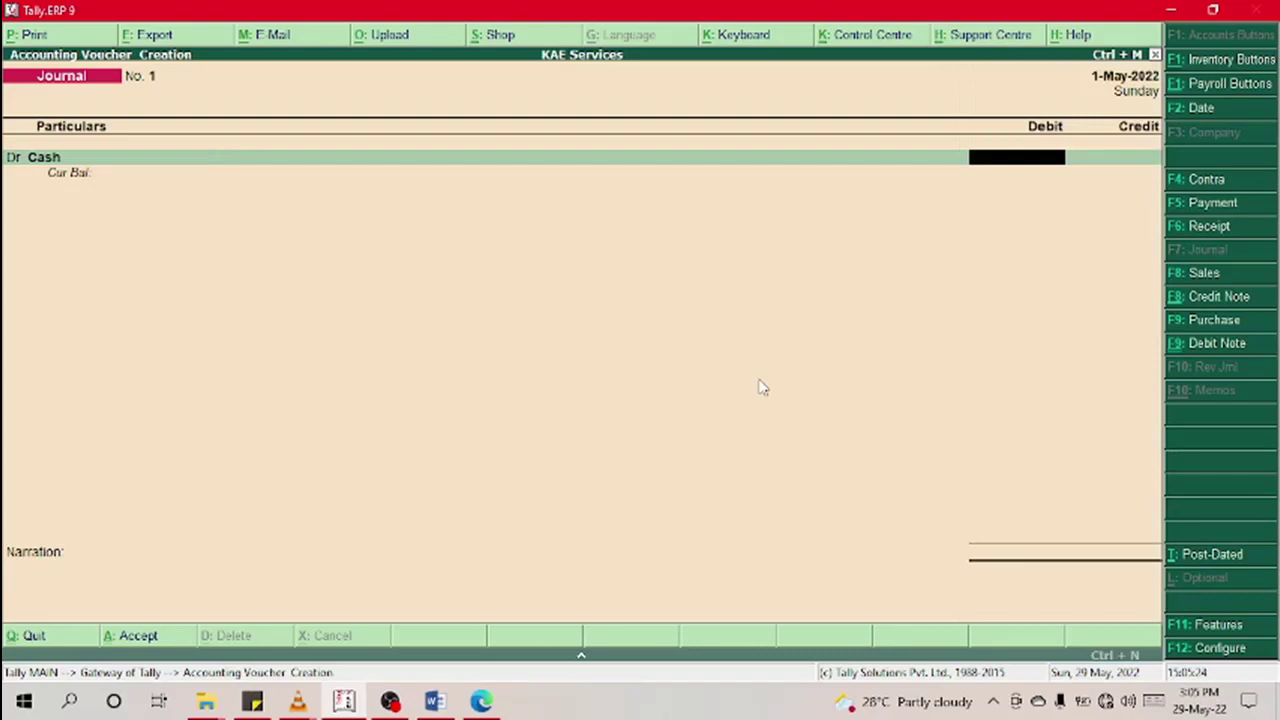
{"action": "type", "text": "1000"}
{"action": "key", "text": "Return"}
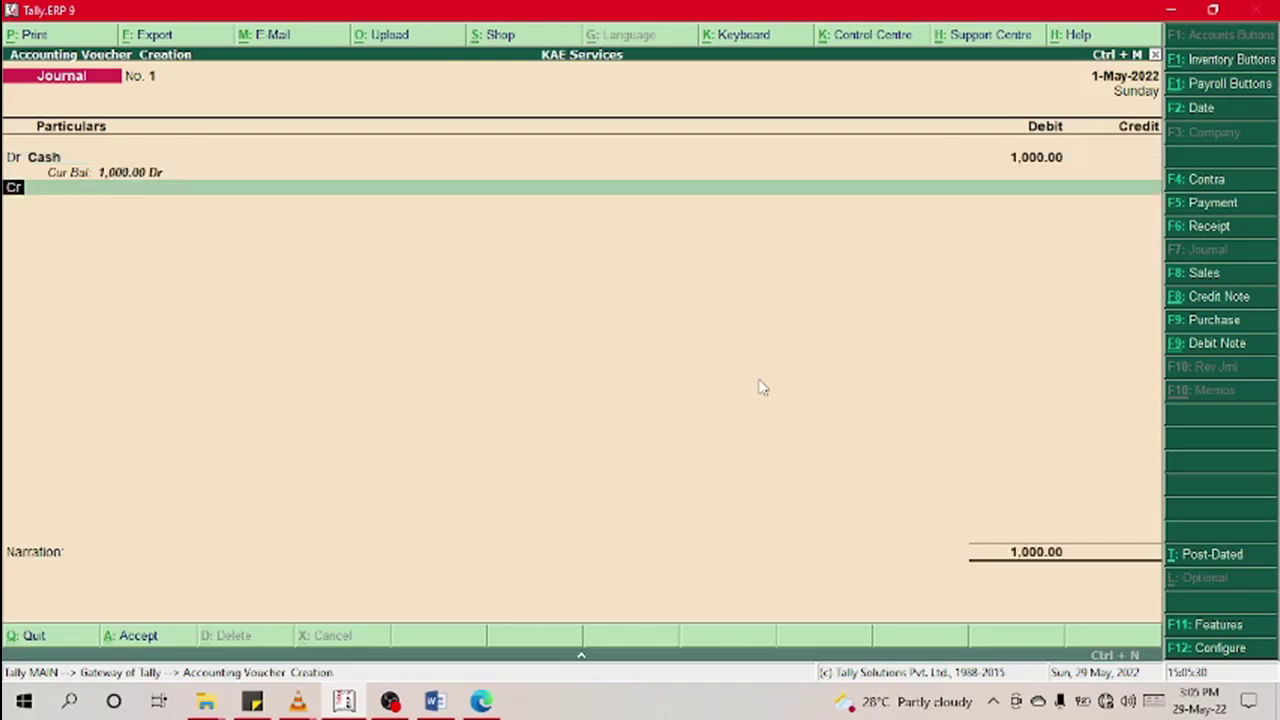
Step: Credit Owner's Equity on the second line, then ask to abandon the voucher
{"action": "key", "text": "Return"}
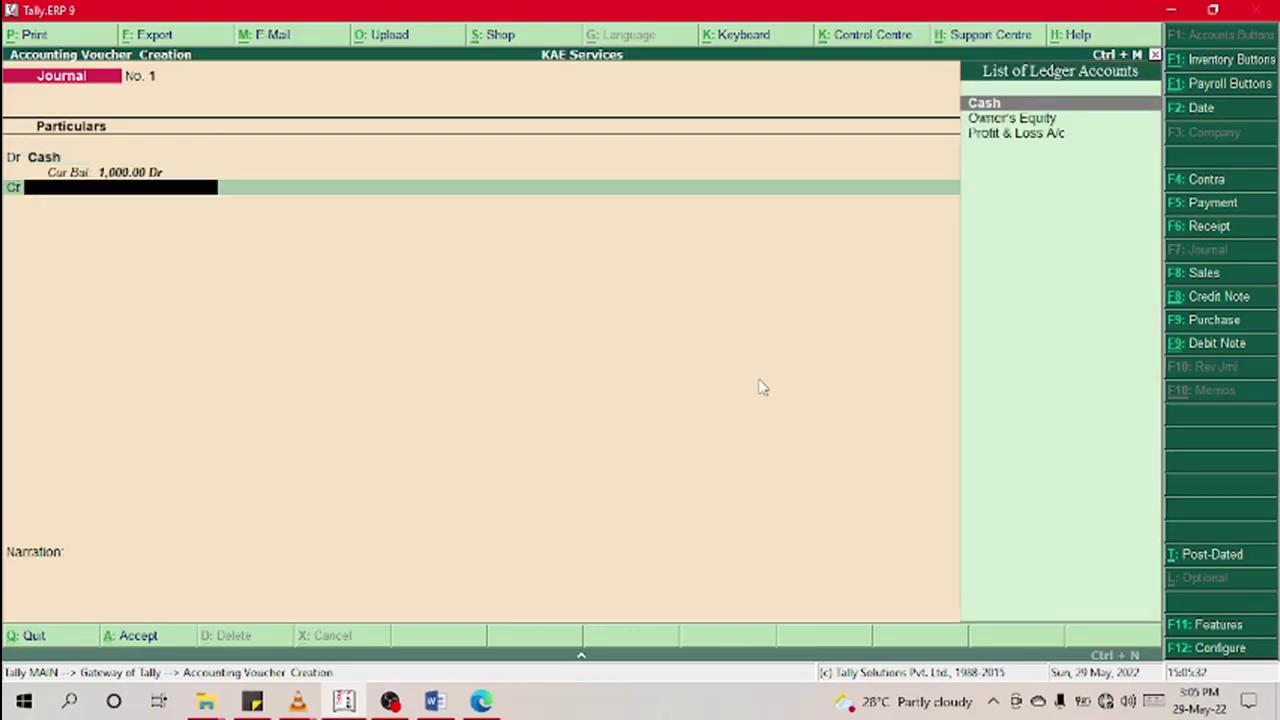
{"action": "key", "text": "Down"}
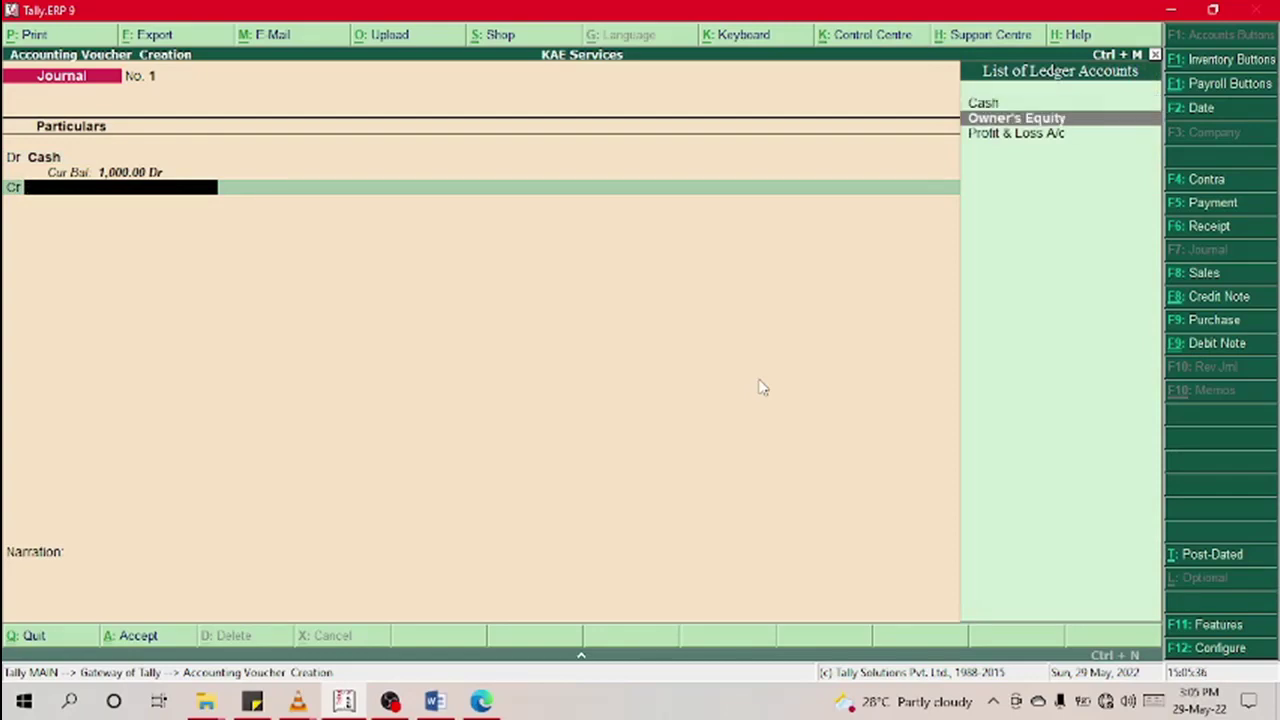
{"action": "key", "text": "Return"}
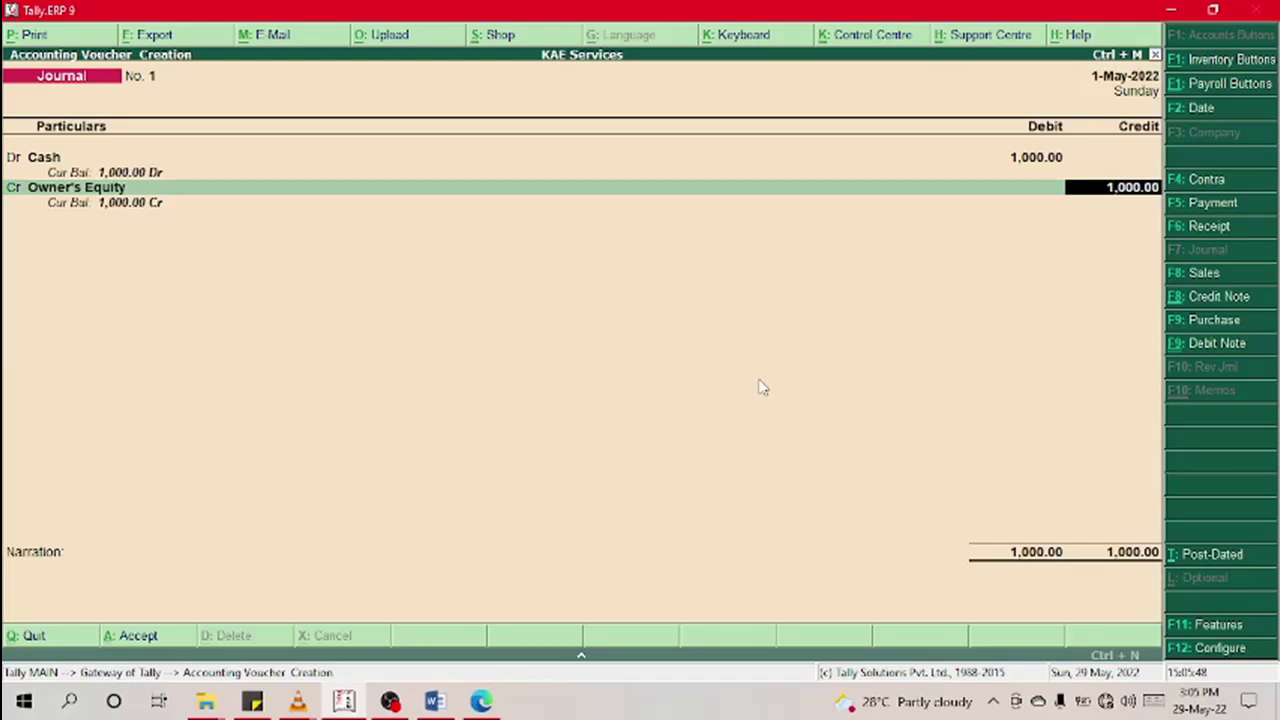
{"action": "key", "text": "Escape"}
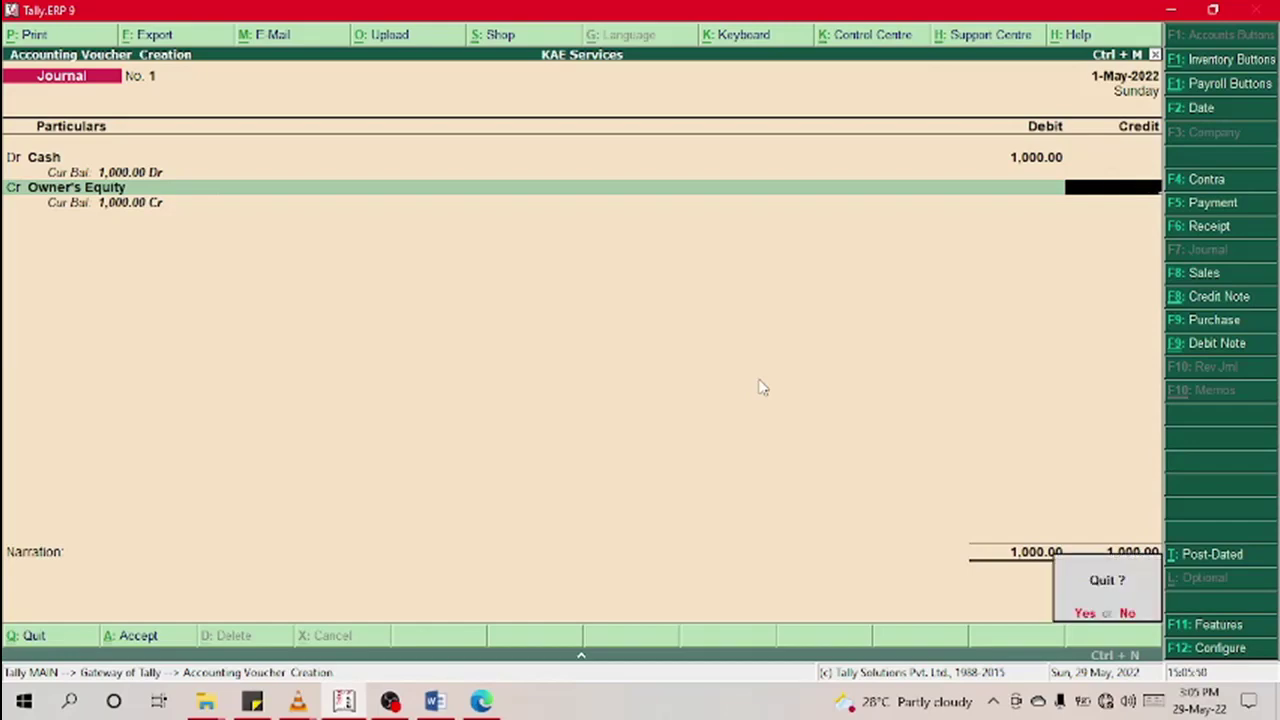
Step: Discard the voucher, restart the journal, and create ledger Computer under Equipment (PPE) with a 1,500 debit
{"action": "key", "text": "y"}
{"action": "key", "text": "Return"}
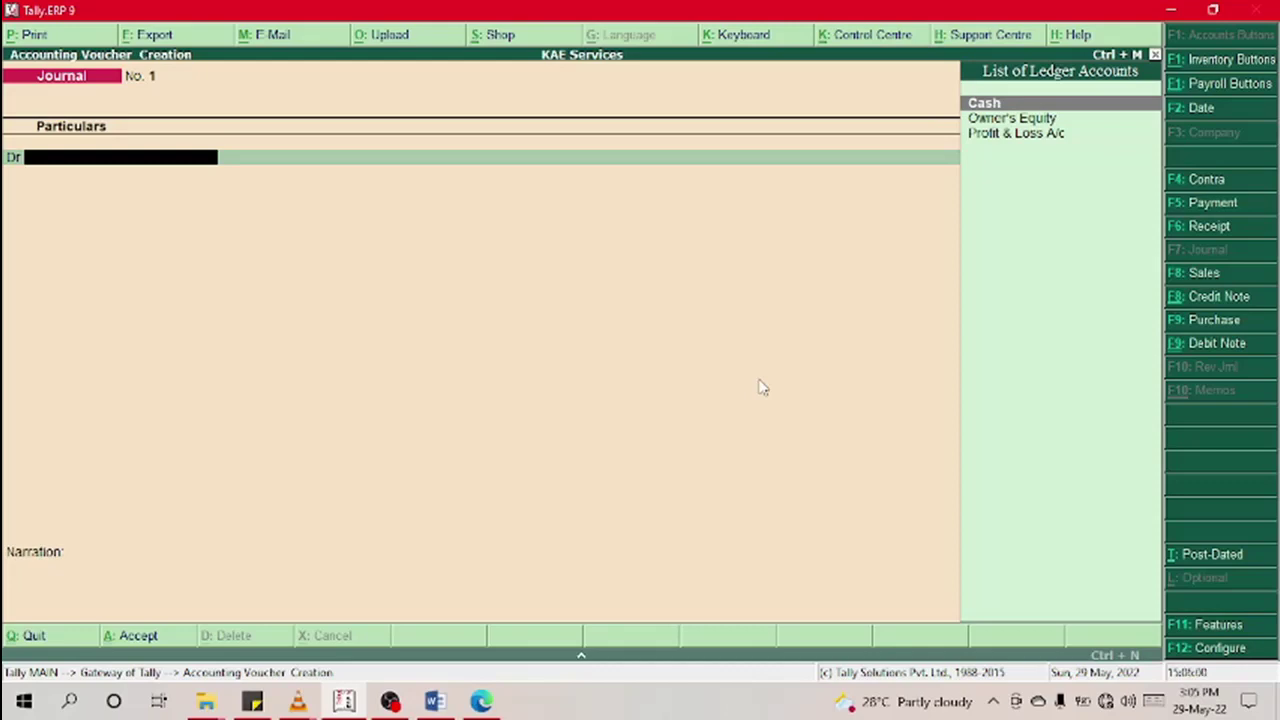
{"action": "key", "text": "alt+c"}
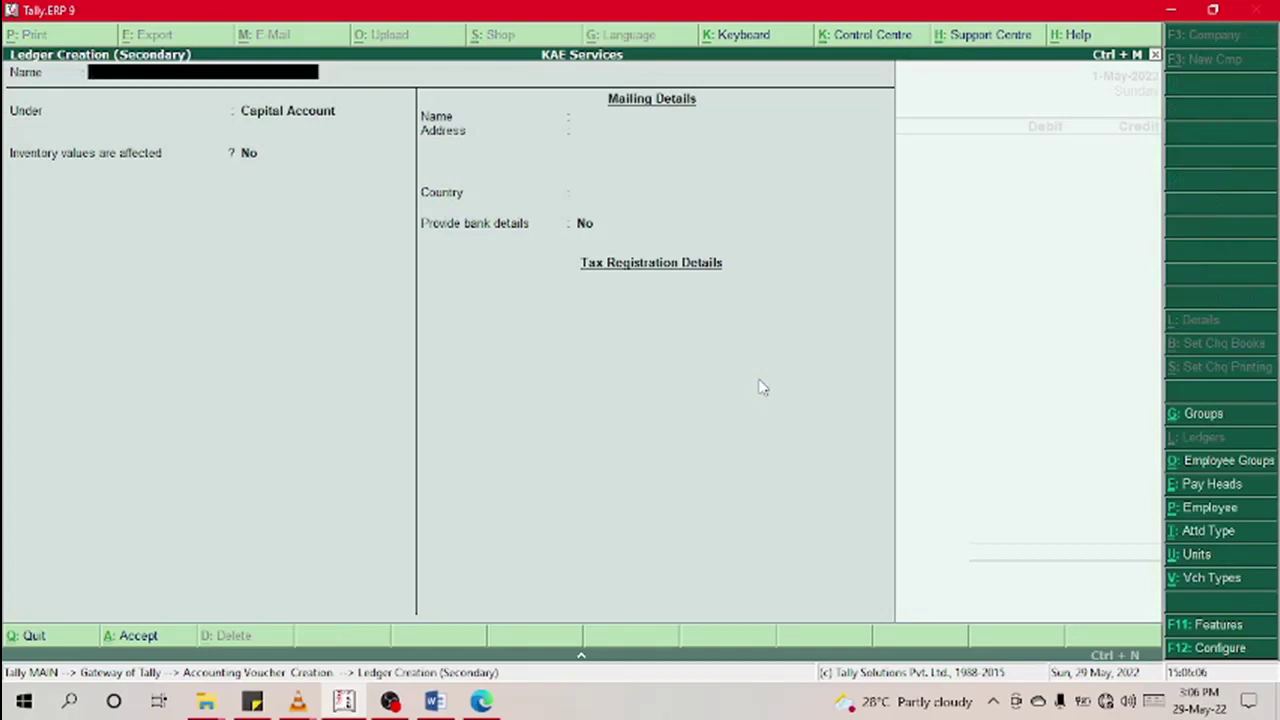
{"action": "type", "text": "Computer"}
{"action": "key", "text": "Return"}
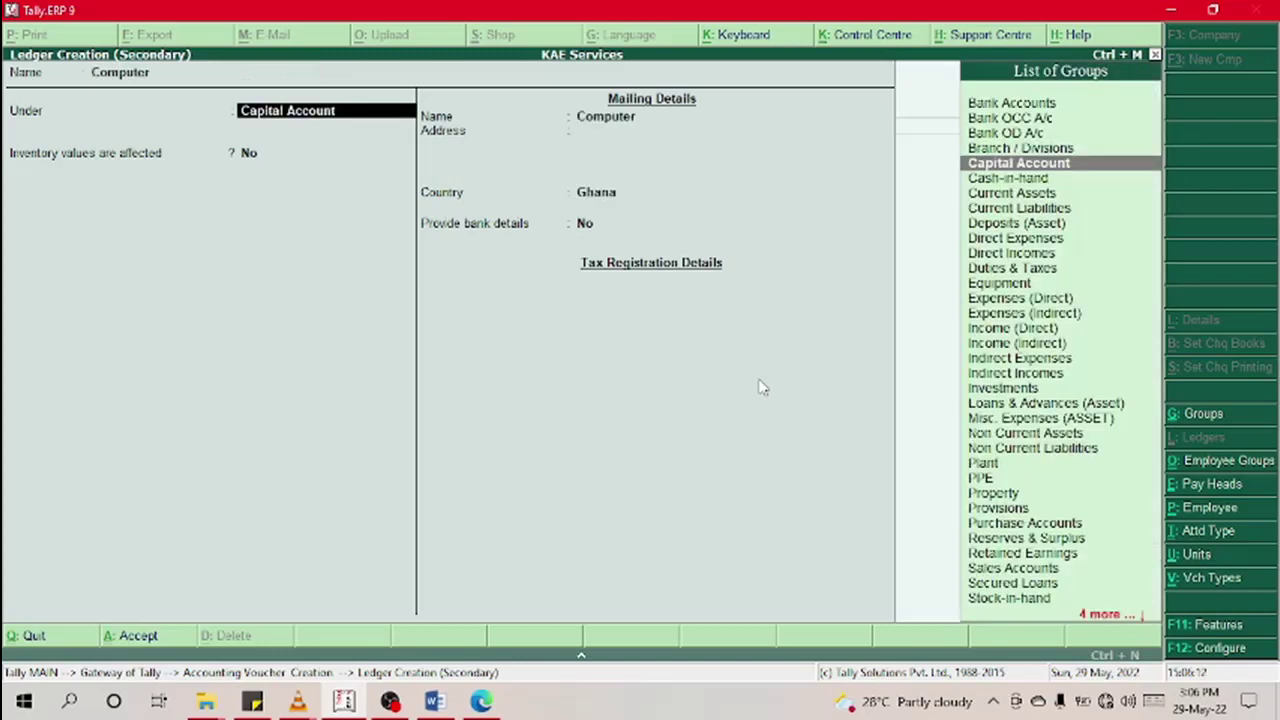
{"action": "type", "text": "eq"}
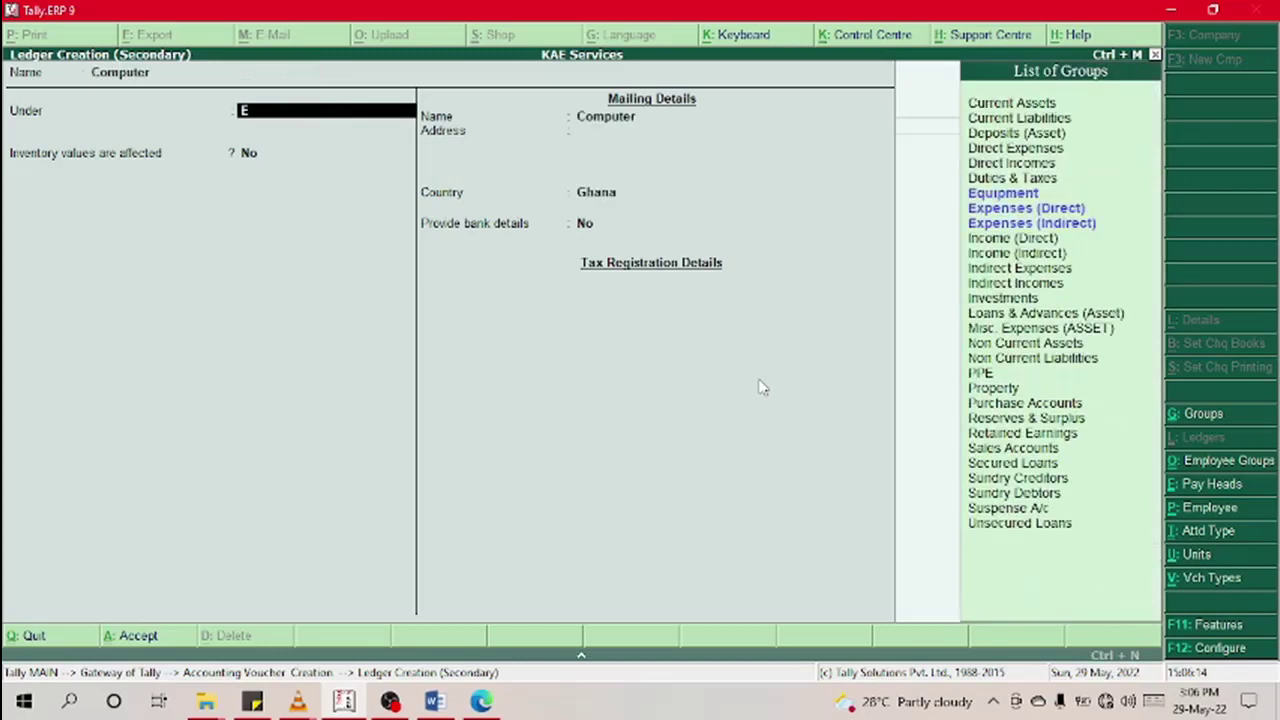
{"action": "key", "text": "Return"}
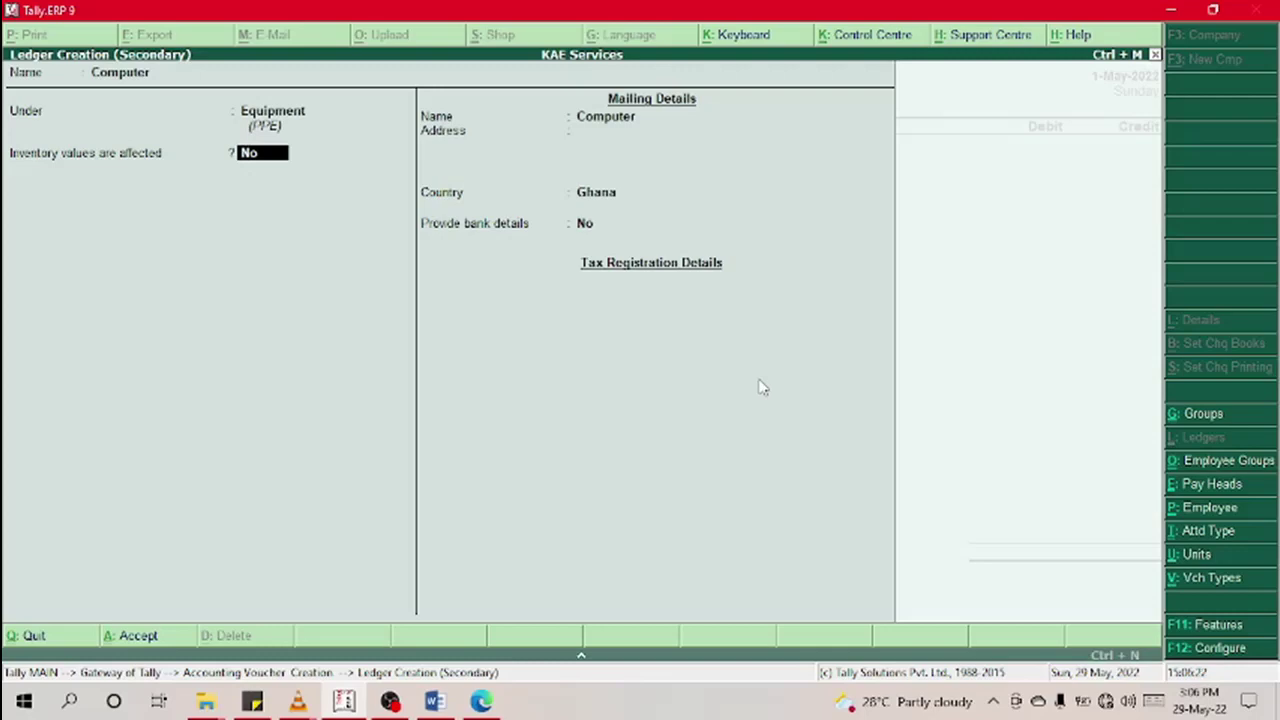
{"action": "key", "text": "Return"}
{"action": "key", "text": "Return"}
{"action": "key", "text": "Return"}
{"action": "key", "text": "Return"}
{"action": "key", "text": "Return"}
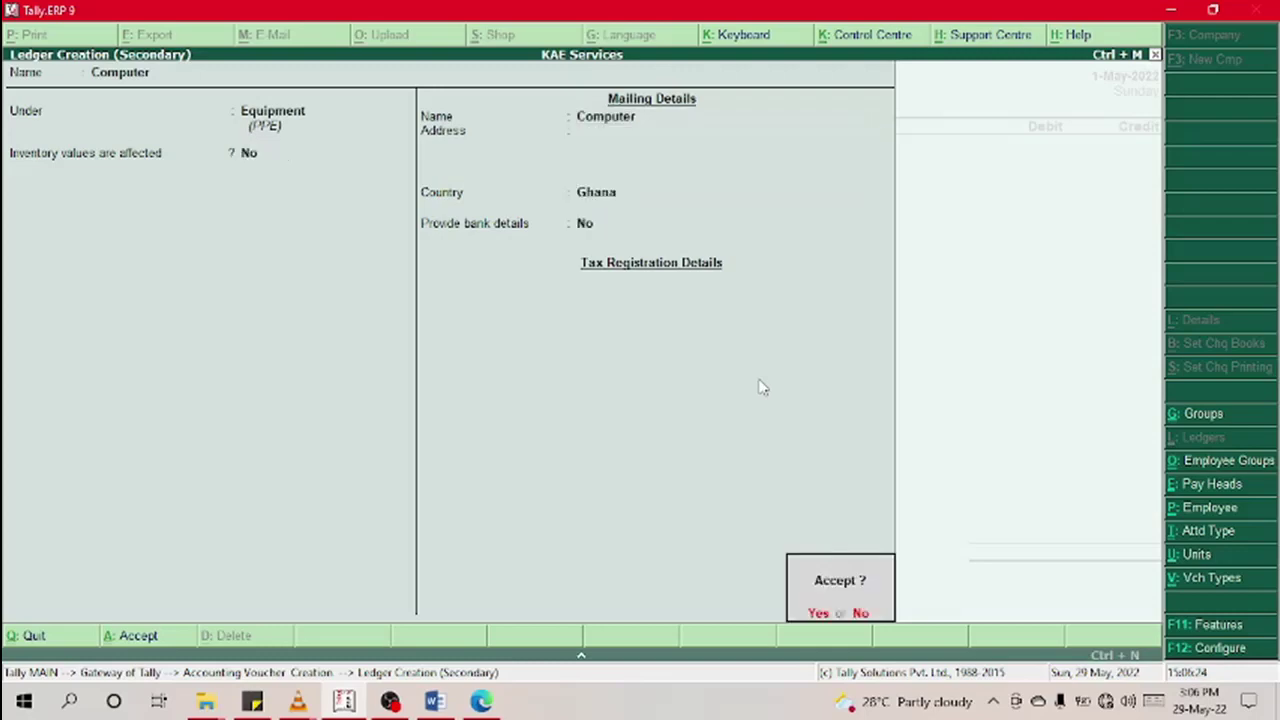
{"action": "key", "text": "Return"}
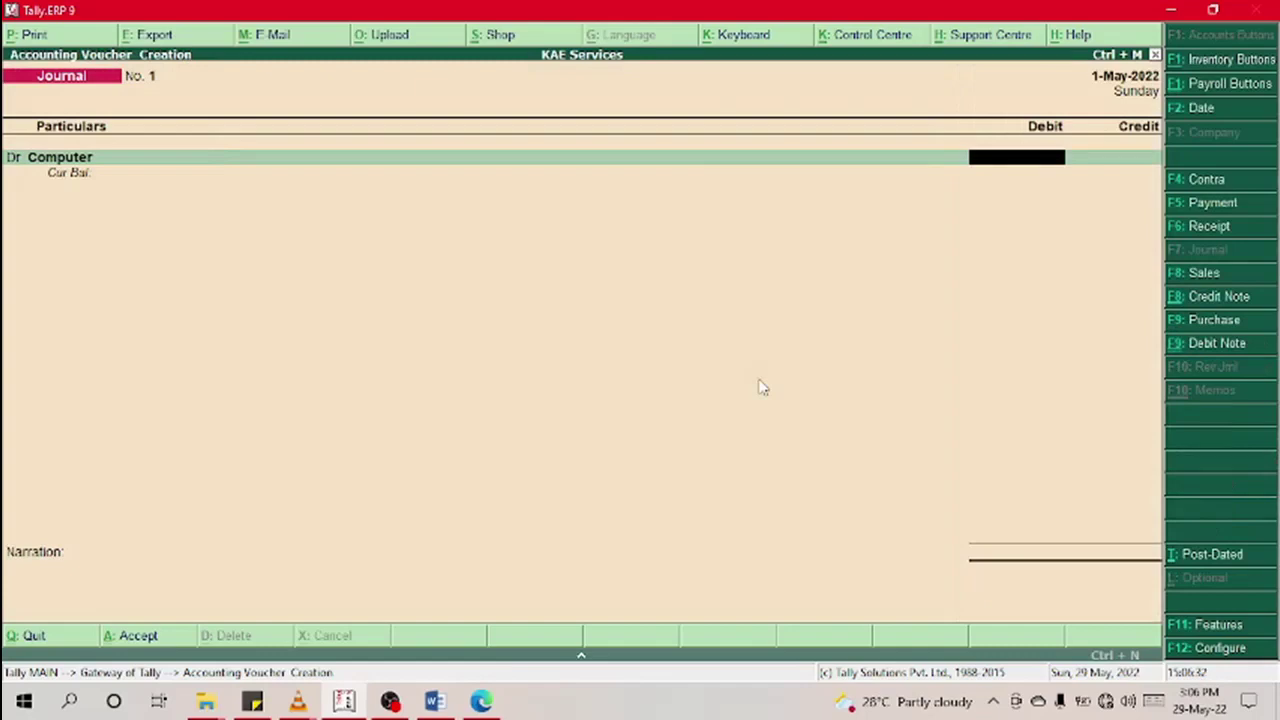
{"action": "type", "text": "1500"}
Step: Commit the 1,500.00 Computer debit, debit Cash 500.00, and begin a third debit line
{"action": "key", "text": "Return"}
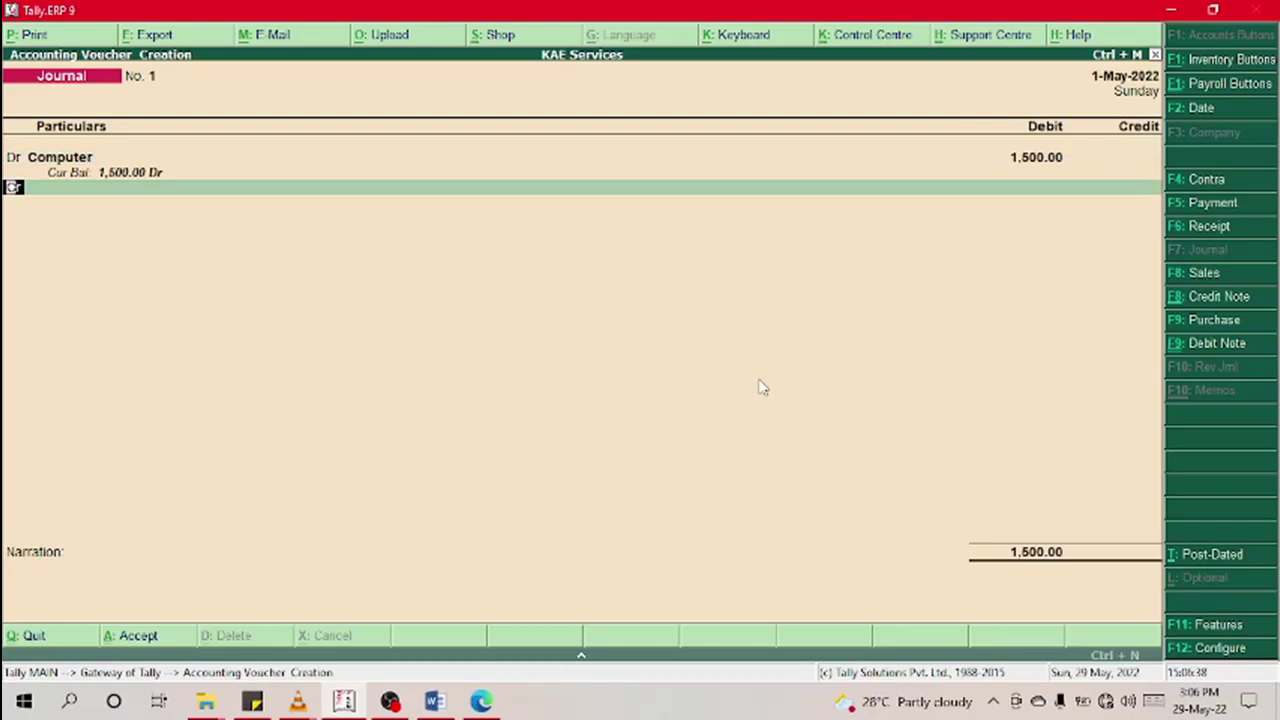
{"action": "type", "text": "d"}
{"action": "key", "text": "Return"}
{"action": "key", "text": "Return"}
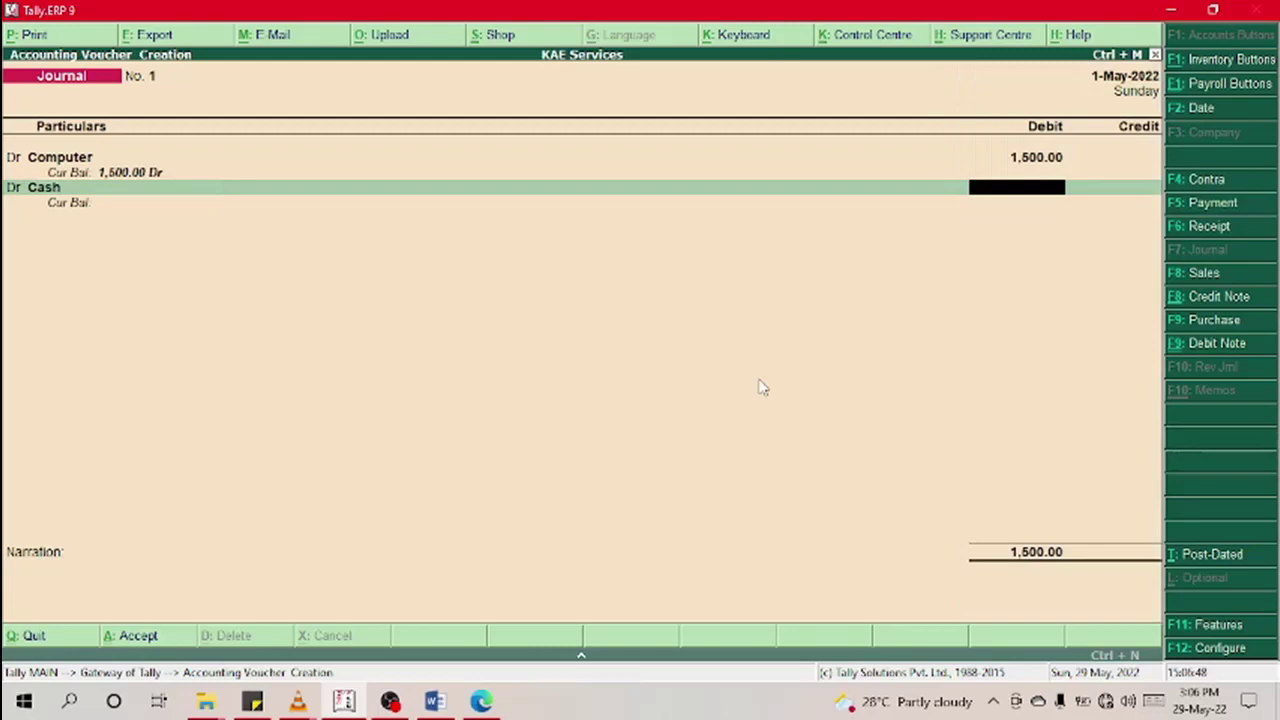
{"action": "type", "text": "500"}
{"action": "key", "text": "Return"}
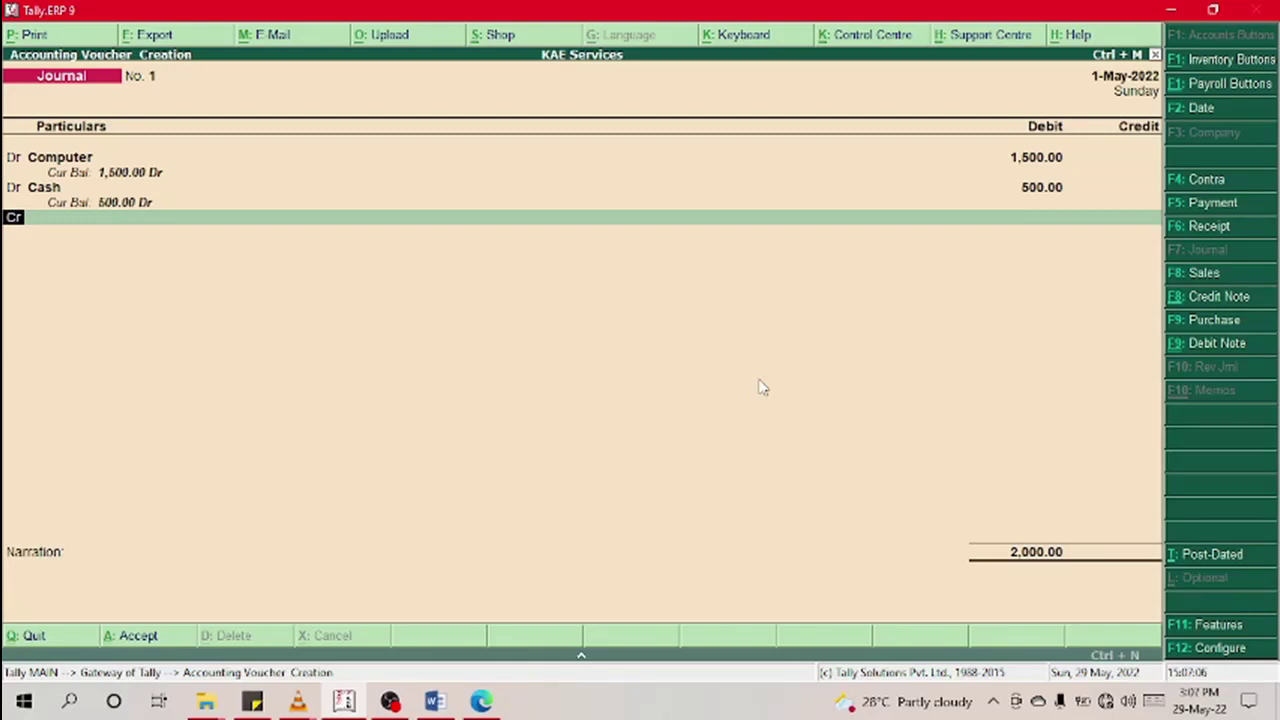
{"action": "type", "text": "d"}
{"action": "key", "text": "Return"}
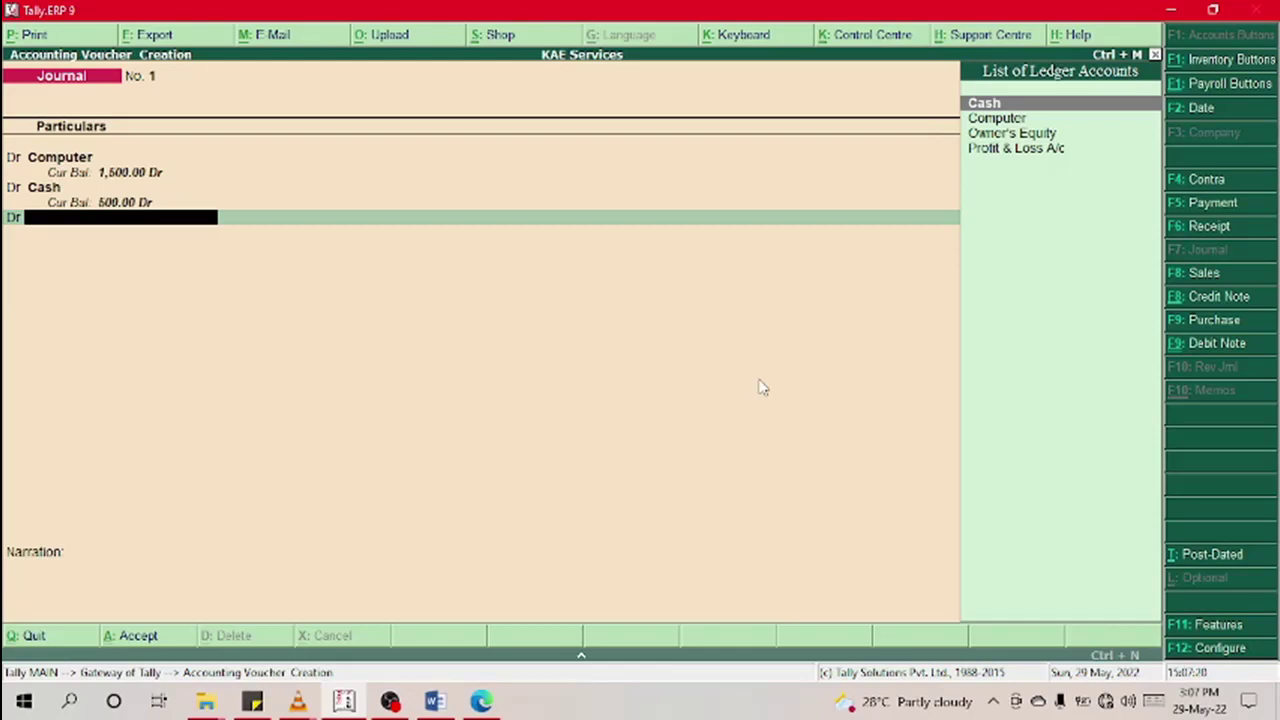
Step: Create ledger 'Teaching Mat.' under Equipment (PPE) and enter it on the third debit line
{"action": "key", "text": "alt+c"}
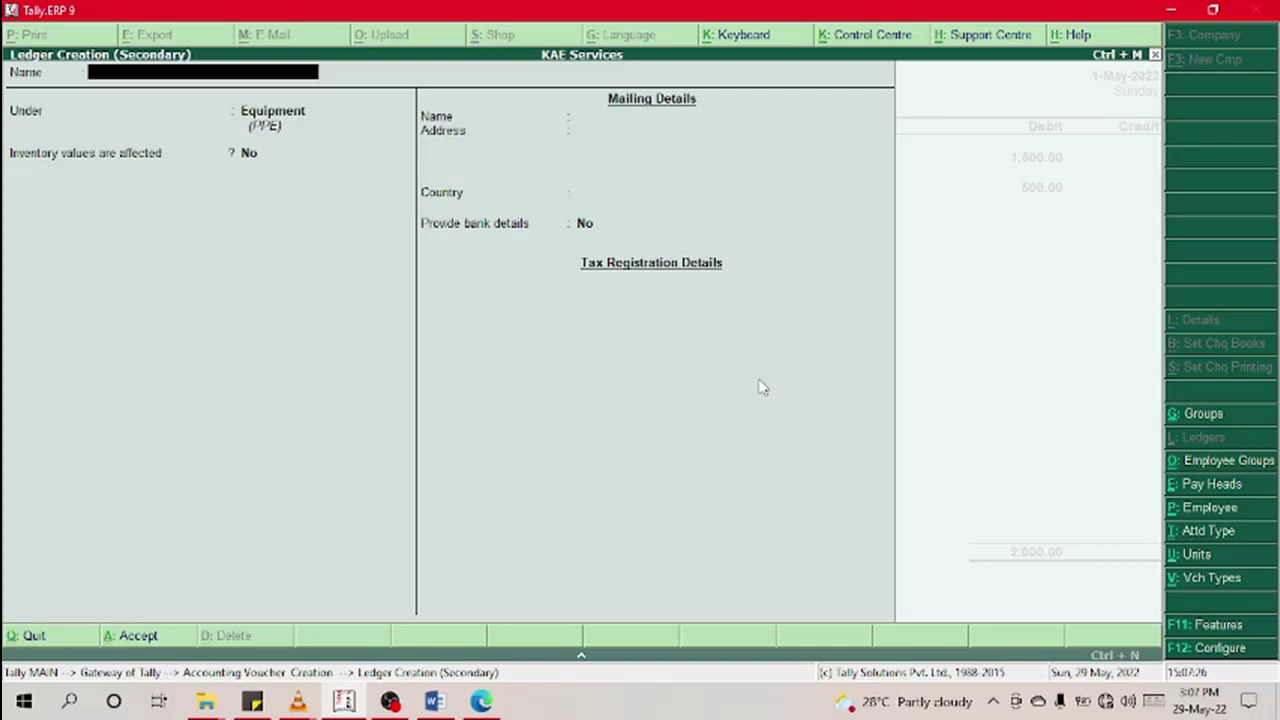
{"action": "type", "text": "Book"}
{"action": "key", "text": "BackSpace"}
{"action": "key", "text": "BackSpace"}
{"action": "key", "text": "BackSpace"}
{"action": "key", "text": "BackSpace"}
{"action": "type", "text": "Worki"}
{"action": "type", "text": "ng"}
{"action": "key", "text": "BackSpace"}
{"action": "key", "text": "BackSpace"}
{"action": "key", "text": "BackSpace"}
{"action": "key", "text": "BackSpace"}
{"action": "key", "text": "BackSpace"}
{"action": "key", "text": "BackSpace"}
{"action": "key", "text": "BackSpace"}
{"action": "key", "text": "BackSpace"}
{"action": "type", "text": "Teaching Mat."}
{"action": "key", "text": "Return"}
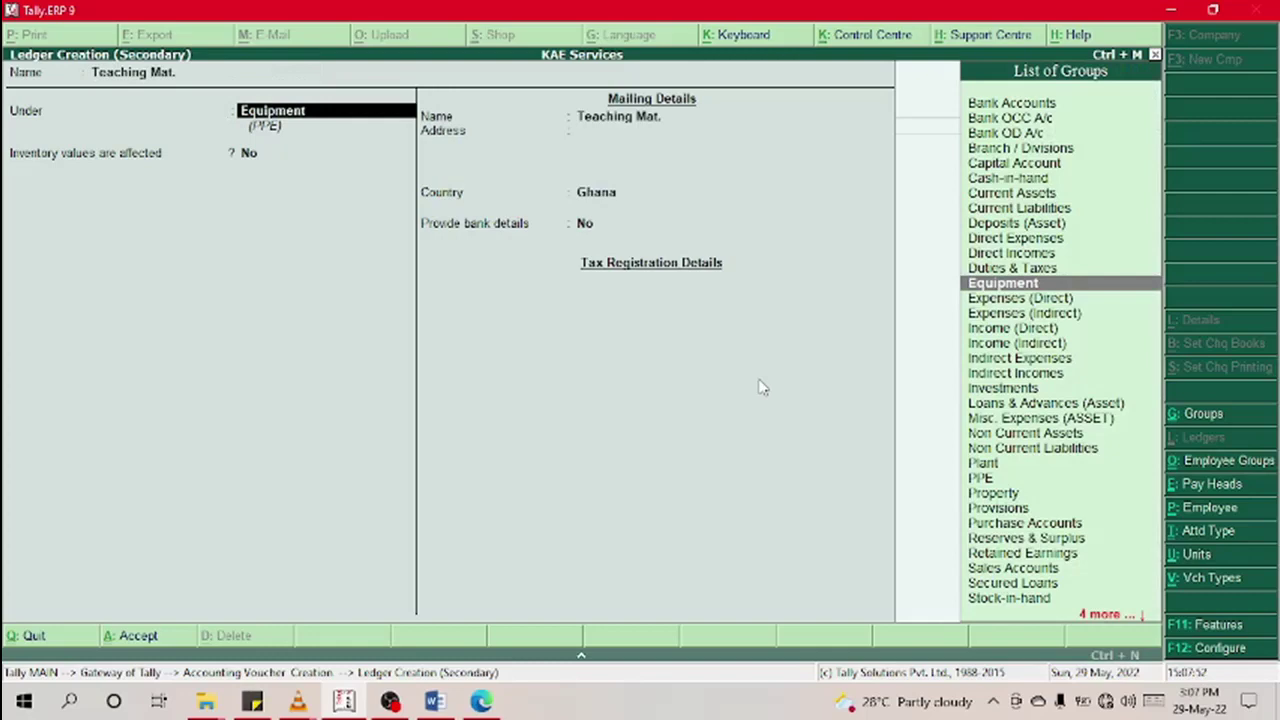
{"action": "key", "text": "Return"}
{"action": "key", "text": "Return"}
{"action": "key", "text": "Return"}
{"action": "key", "text": "Return"}
{"action": "key", "text": "Return"}
{"action": "key", "text": "Return"}
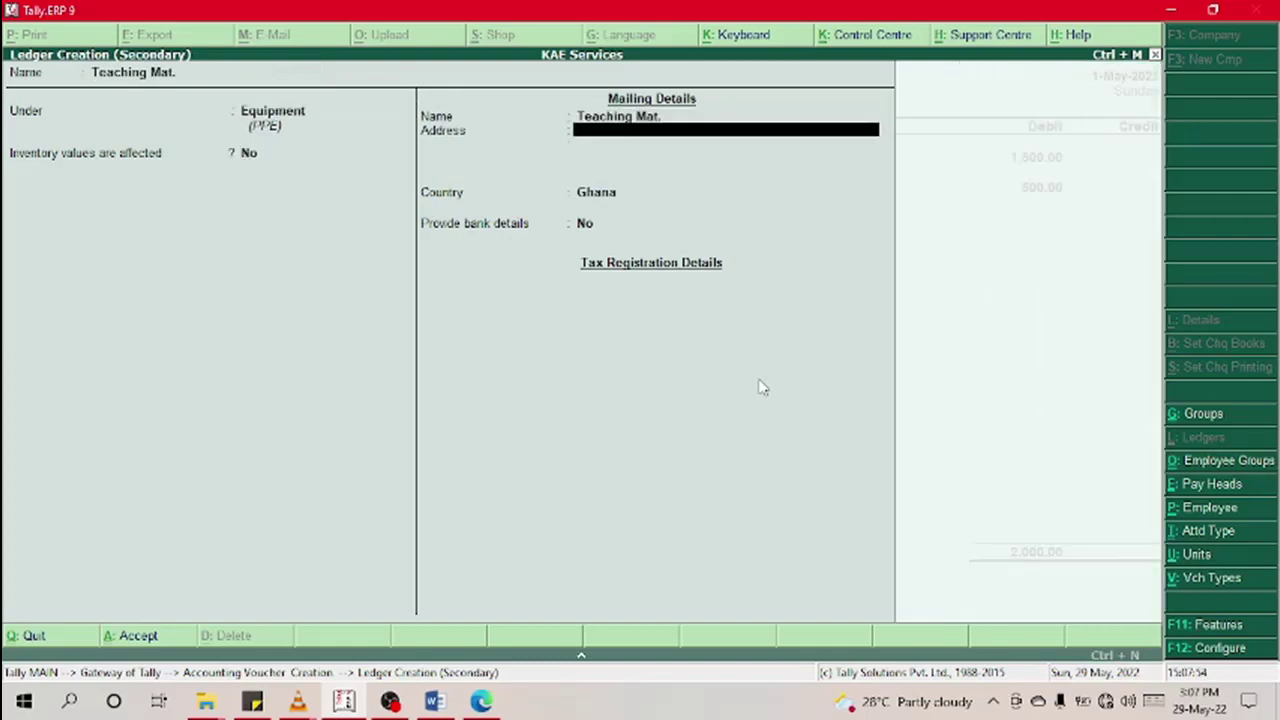
{"action": "key", "text": "Return"}
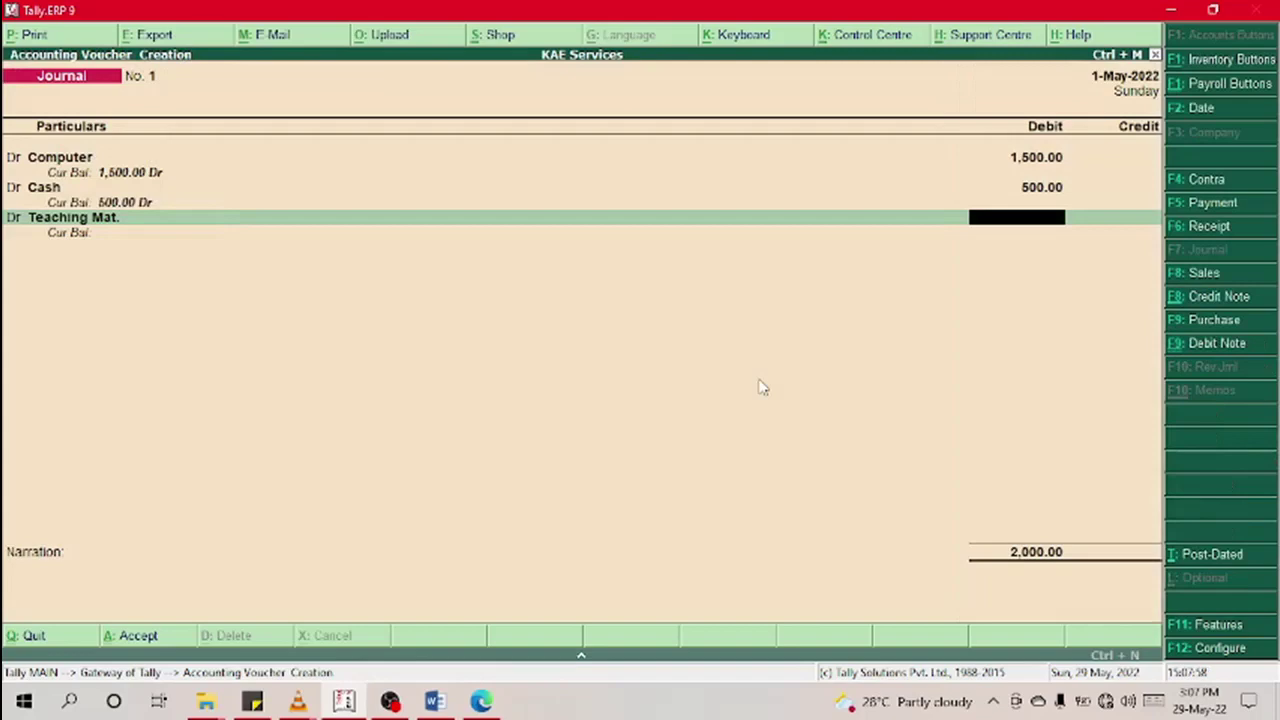
Step: Debit Teaching Mat. 200.00 and credit Owner's Equity 2,200.00 to balance the journal
{"action": "type", "text": "200"}
{"action": "key", "text": "Return"}
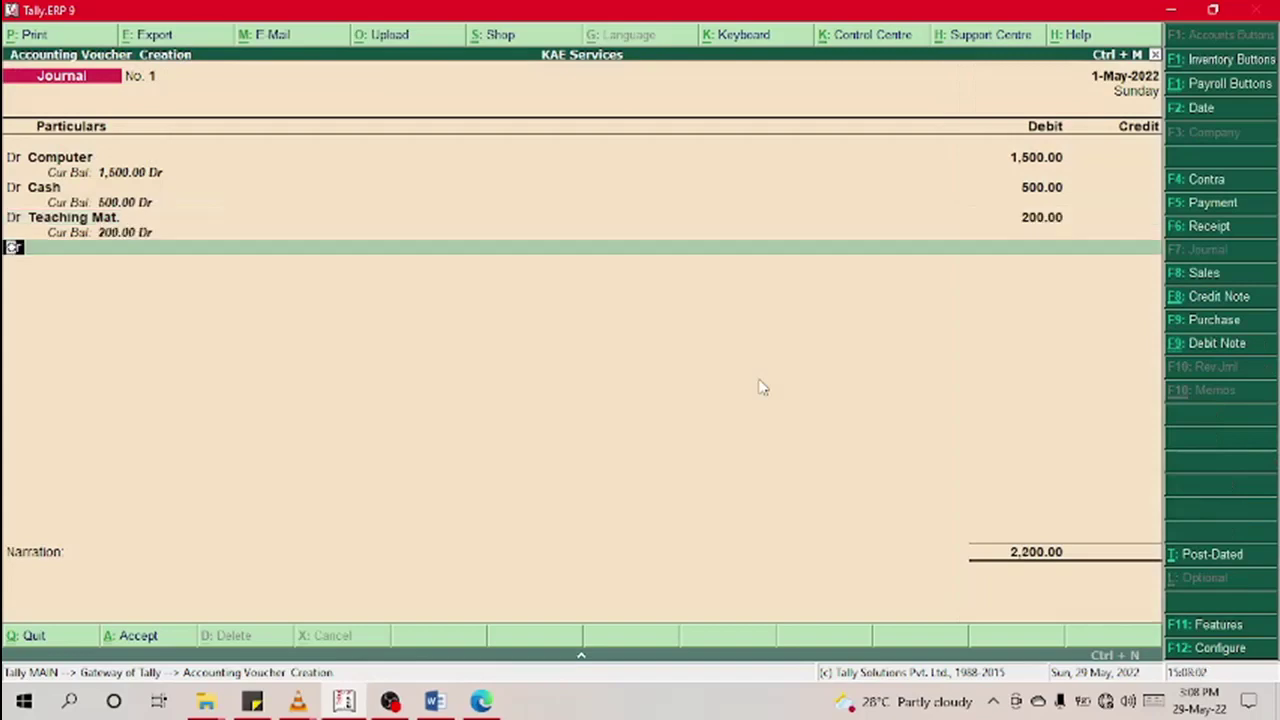
{"action": "key", "text": "Return"}
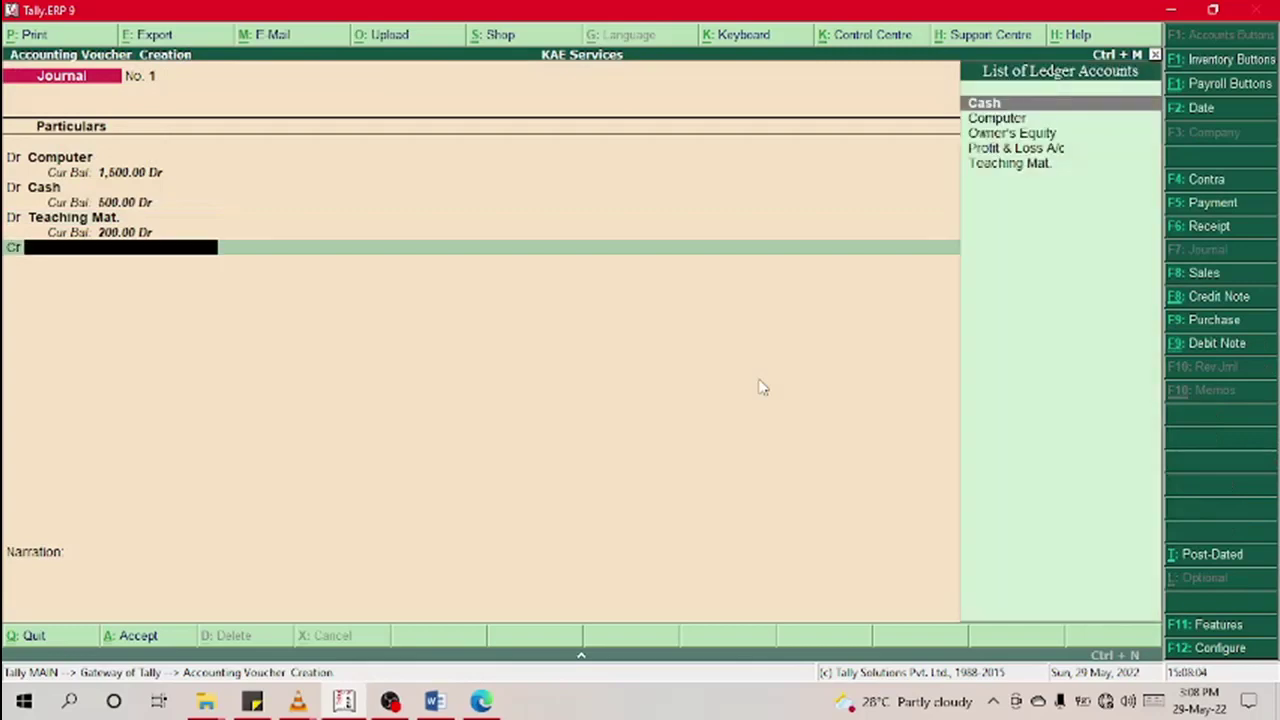
{"action": "key", "text": "Down"}
{"action": "key", "text": "Down"}
{"action": "key", "text": "Return"}
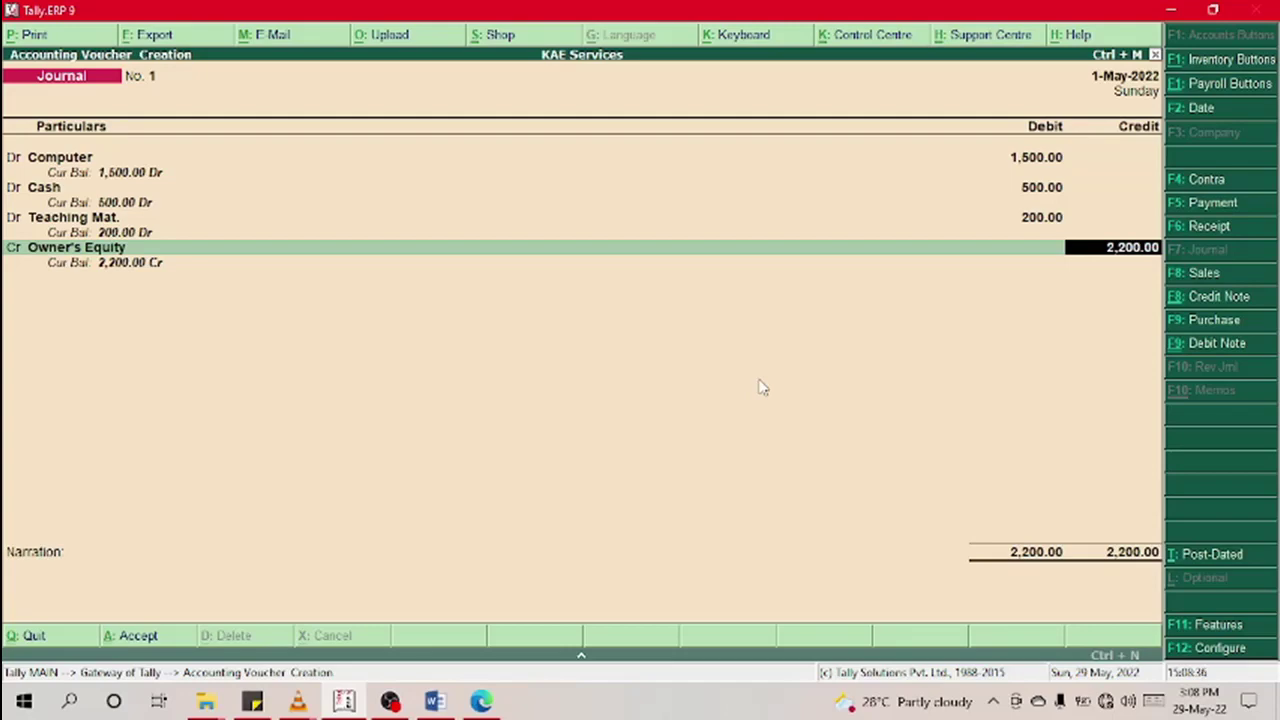
Step: Enter the narration 'Being Opening balances (29/05/2022)' on Journal No. 1 and bring up the Accept prompt
{"action": "key", "text": "Return"}
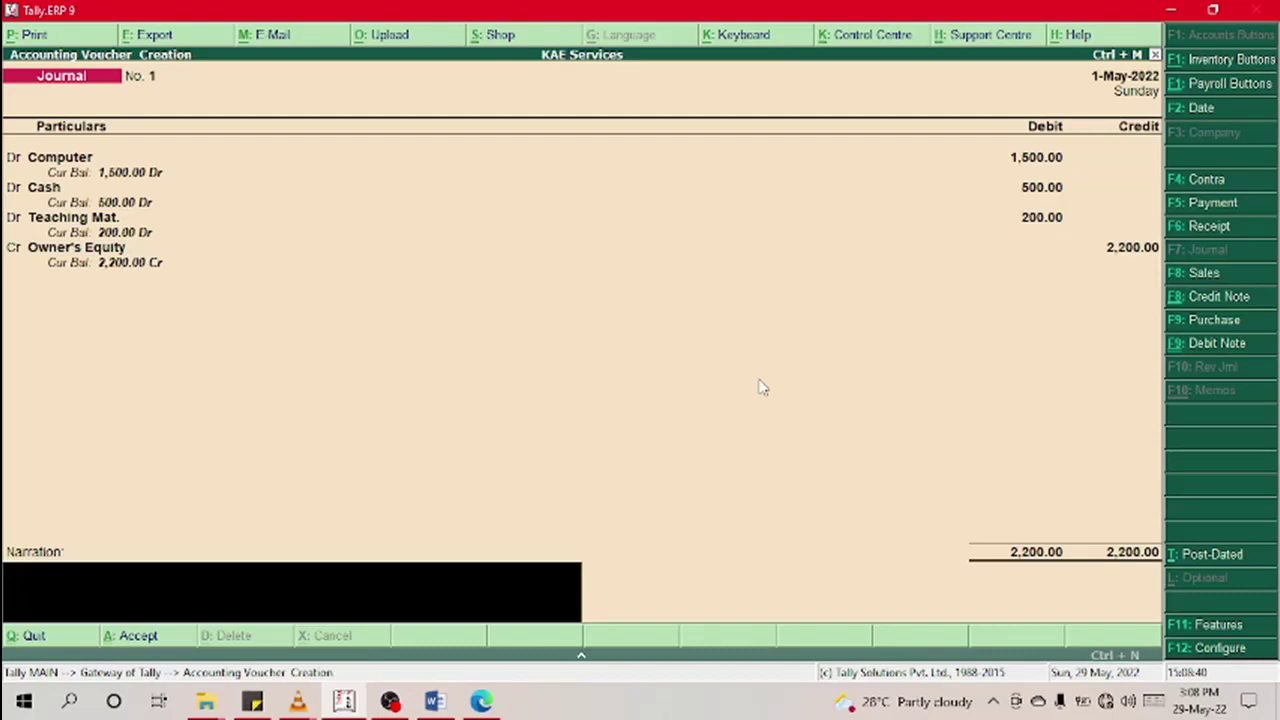
{"action": "type", "text": "Ope"}
{"action": "key", "text": "BackSpace"}
{"action": "key", "text": "BackSpace"}
{"action": "key", "text": "BackSpace"}
{"action": "key", "text": "BackSpace"}
{"action": "key", "text": "BackSpace"}
{"action": "key", "text": "BackSpace"}
{"action": "key", "text": "BackSpace"}
{"action": "key", "text": "BackSpace"}
{"action": "key", "text": "Return"}
{"action": "key", "text": "Return"}
{"action": "key", "text": "Return"}
{"action": "key", "text": "Return"}
{"action": "type", "text": "Being Opening ban"}
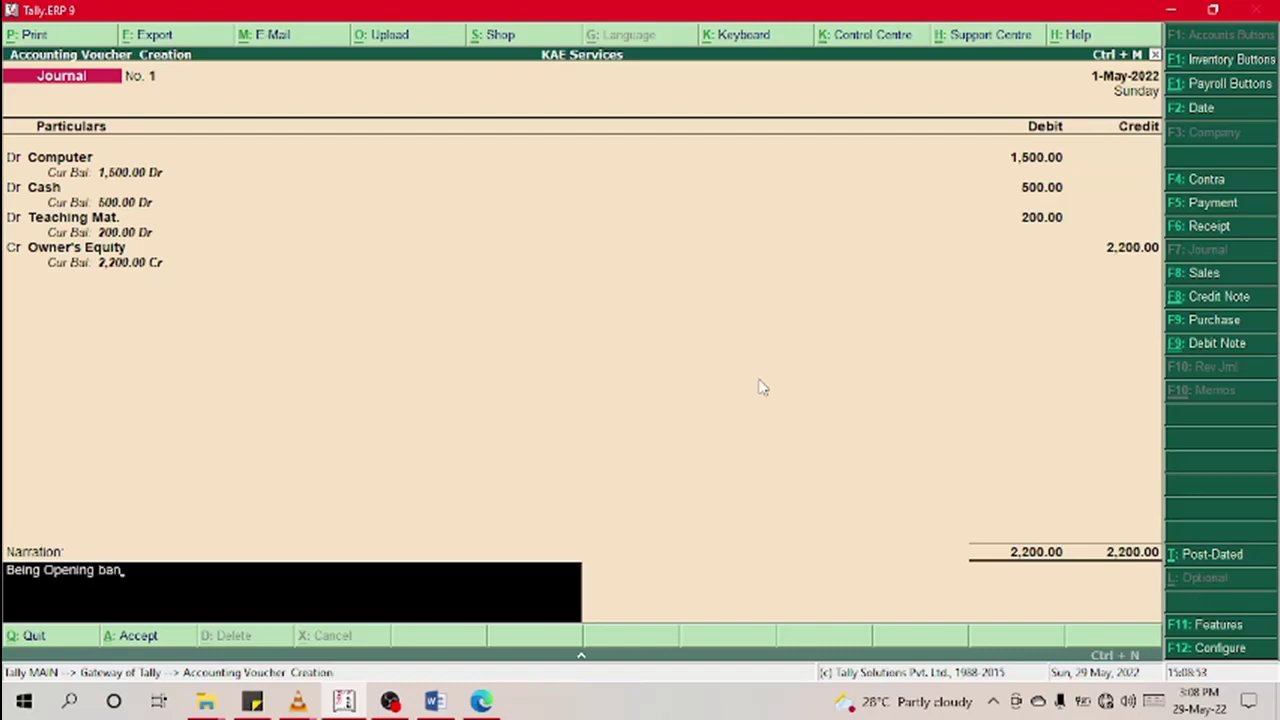
{"action": "key", "text": "BackSpace"}
{"action": "type", "text": "la"}
{"action": "type", "text": "nces"}
{"action": "type", "text": "."}
{"action": "type", "text": "("}
{"action": "type", "text": "29"}
{"action": "type", "text": "/"}
{"action": "type", "text": "05"}
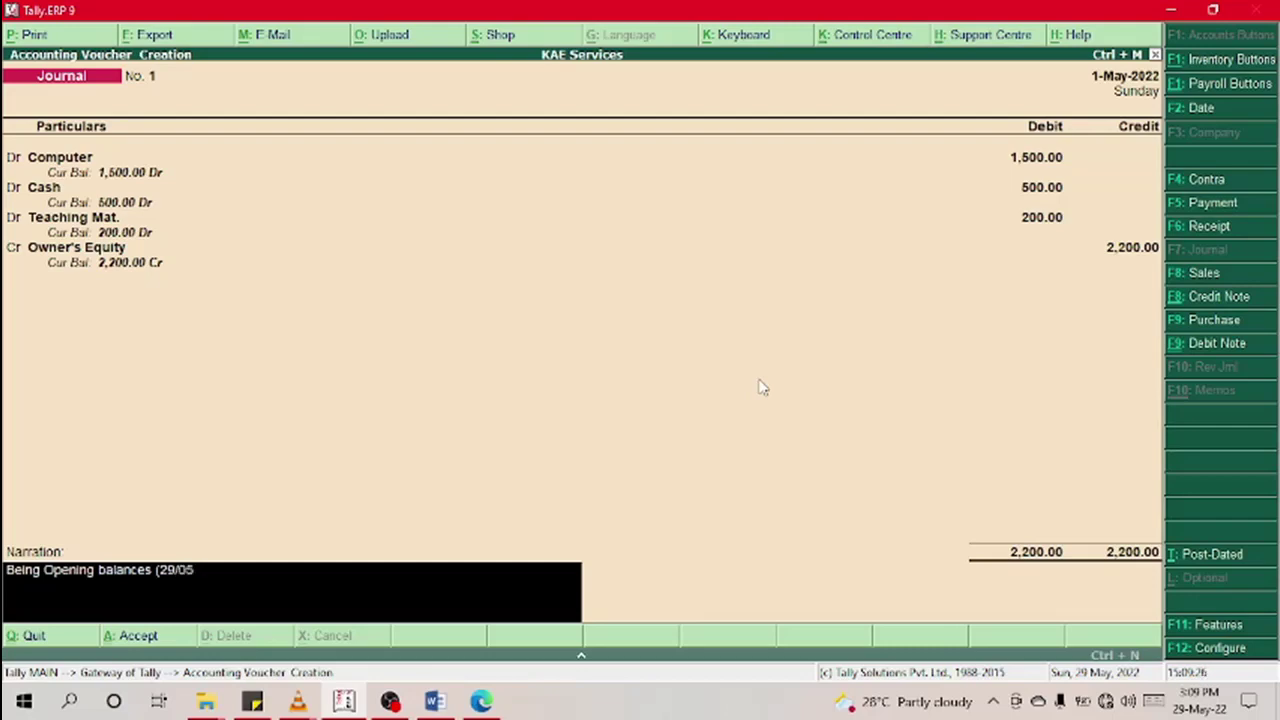
{"action": "type", "text": "/2022"}
{"action": "key", "text": "Return"}
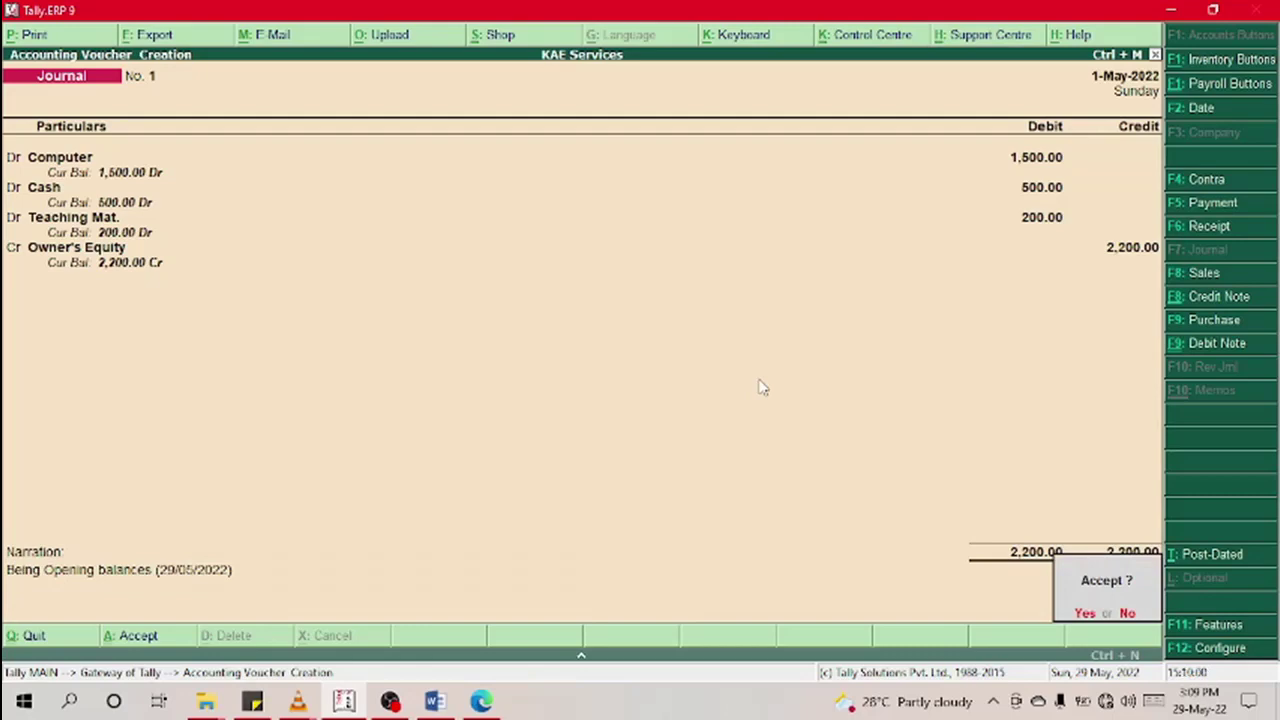
Step: Accept Journal No. 1 and quit the new blank voucher to Gateway of Tally
{"action": "key", "text": "y"}
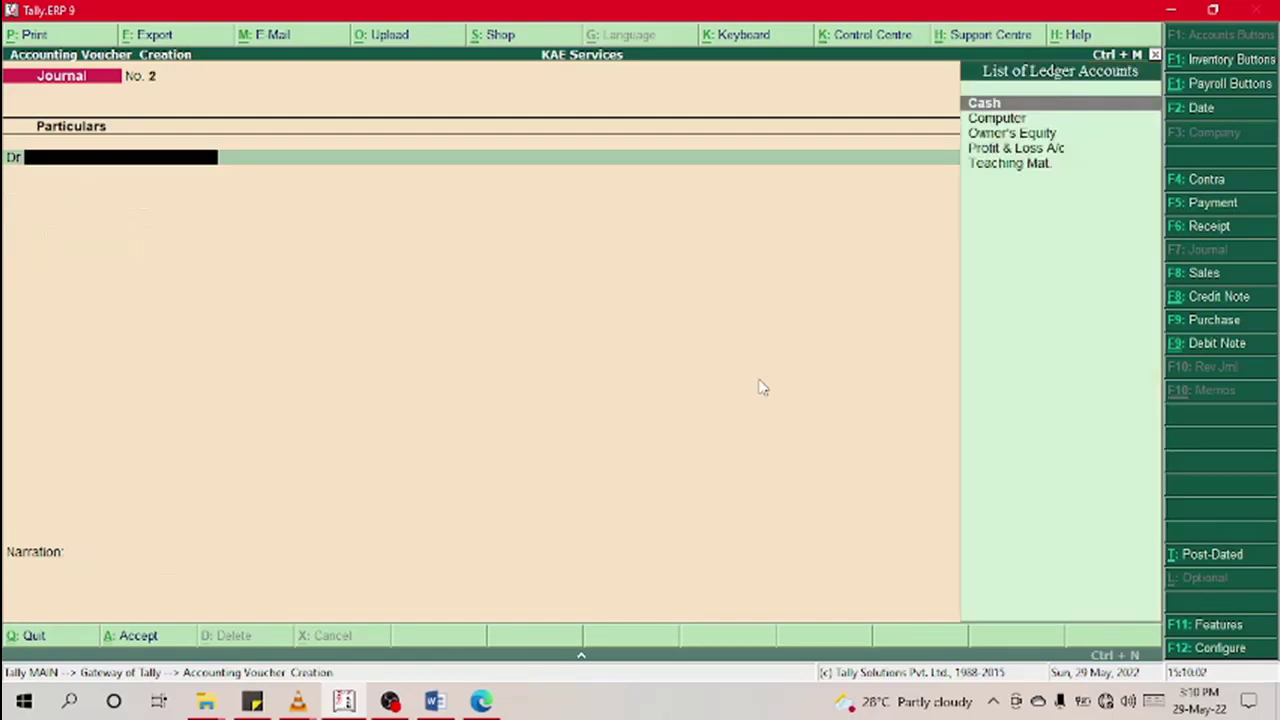
{"action": "key", "text": "Escape"}
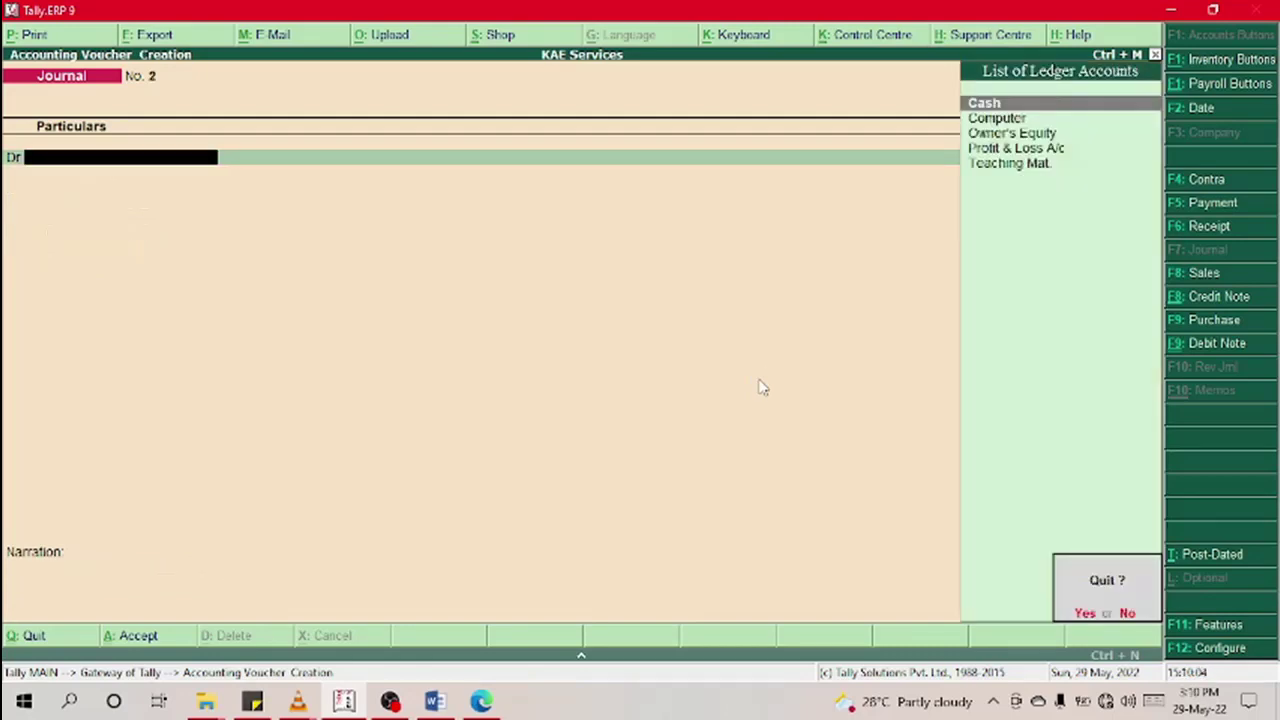
{"action": "key", "text": "y"}
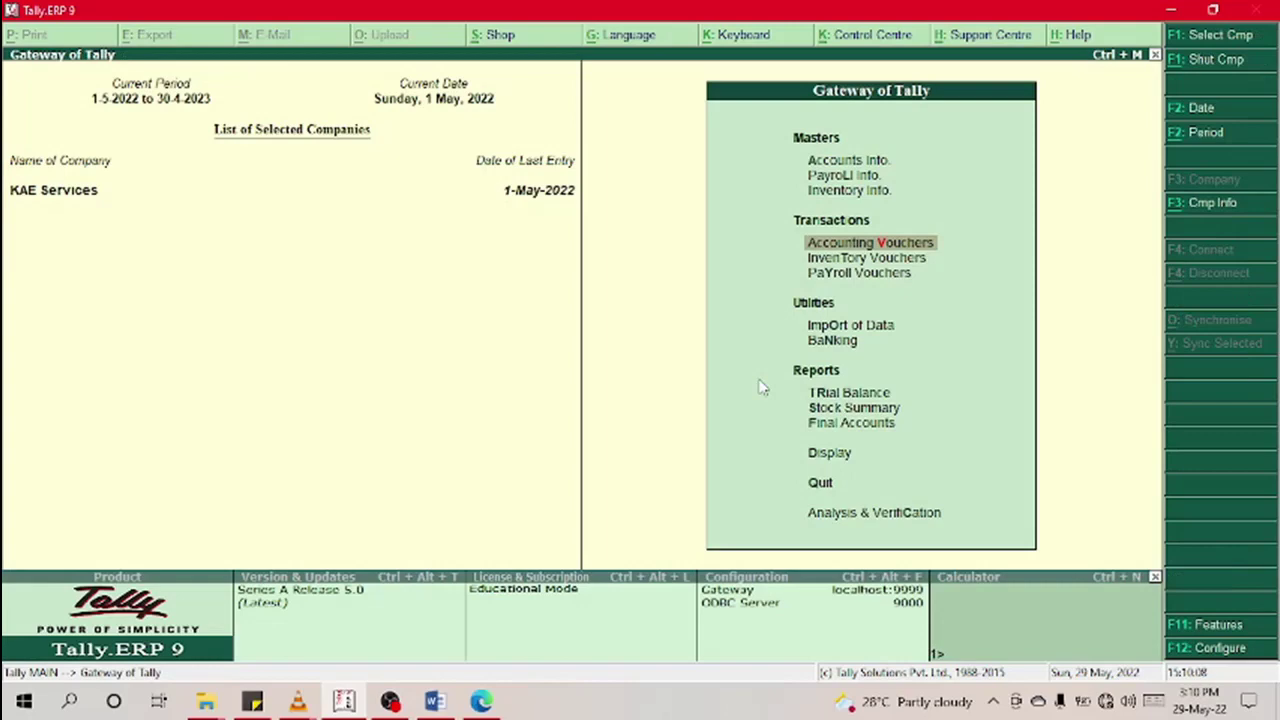
Step: Move the Gateway of Tally menu selection back to Accounting Vouchers
{"action": "key", "text": "Up"}
{"action": "key", "text": "Down"}
{"action": "key", "text": "Up"}
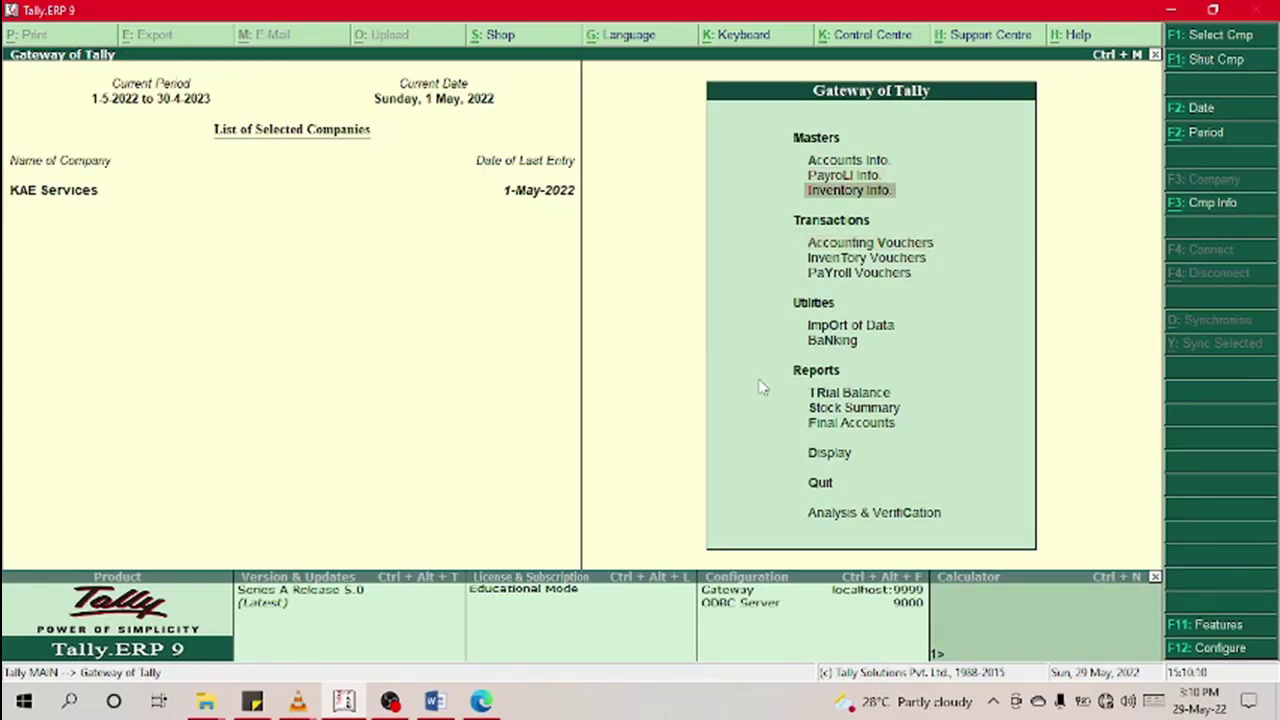
{"action": "key", "text": "Down"}
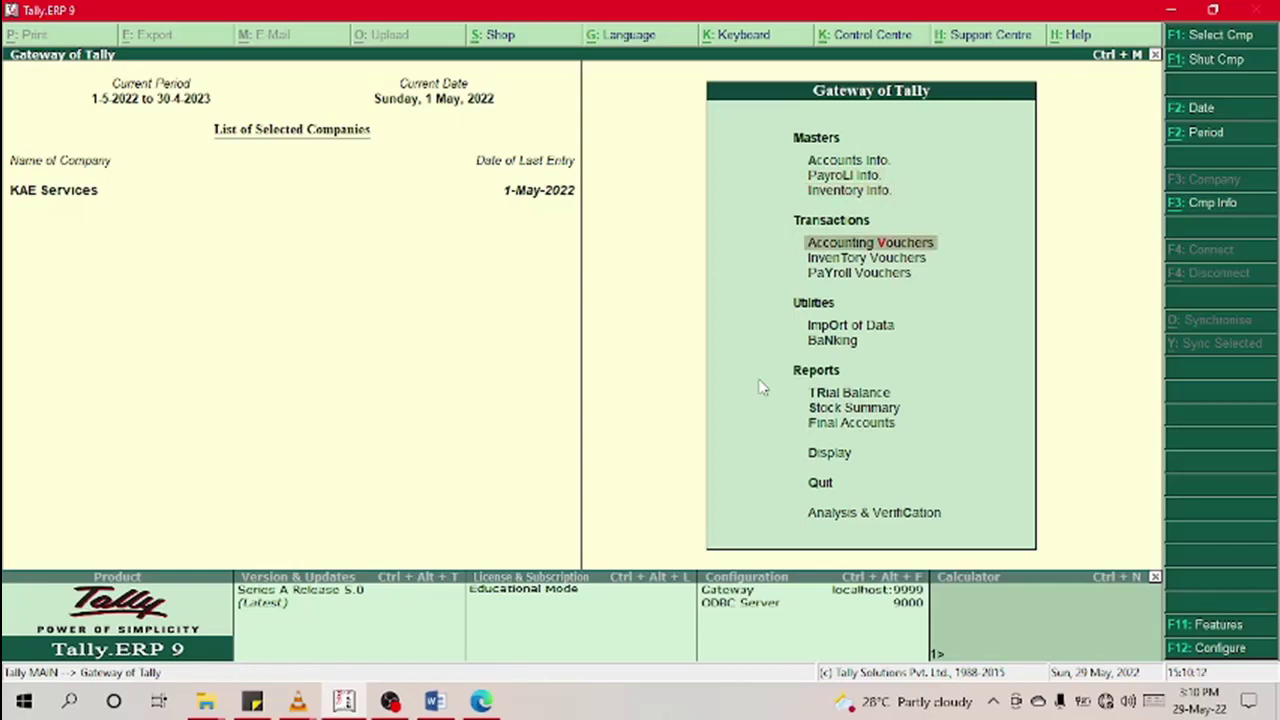